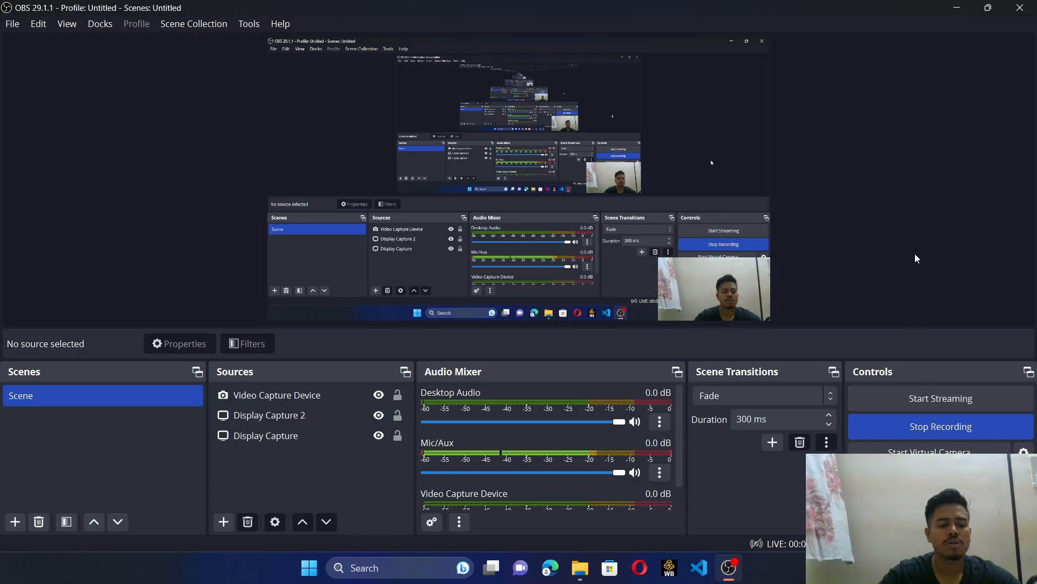
# - Switch to SOLIDWORKS and create a new part document
pyautogui.click(957, 8)
pyautogui.doubleClick(69, 416)
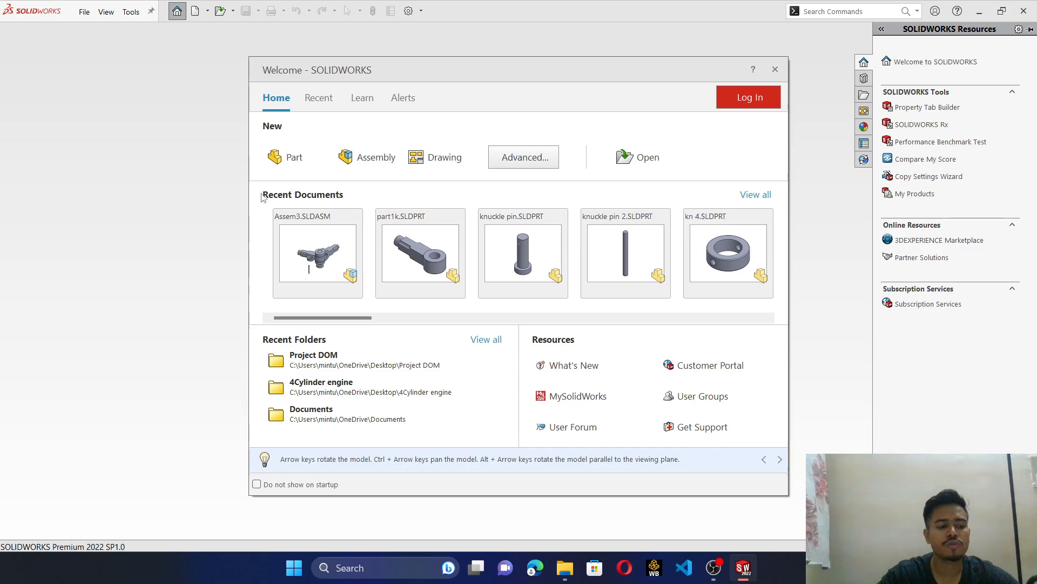
pyautogui.click(285, 151)
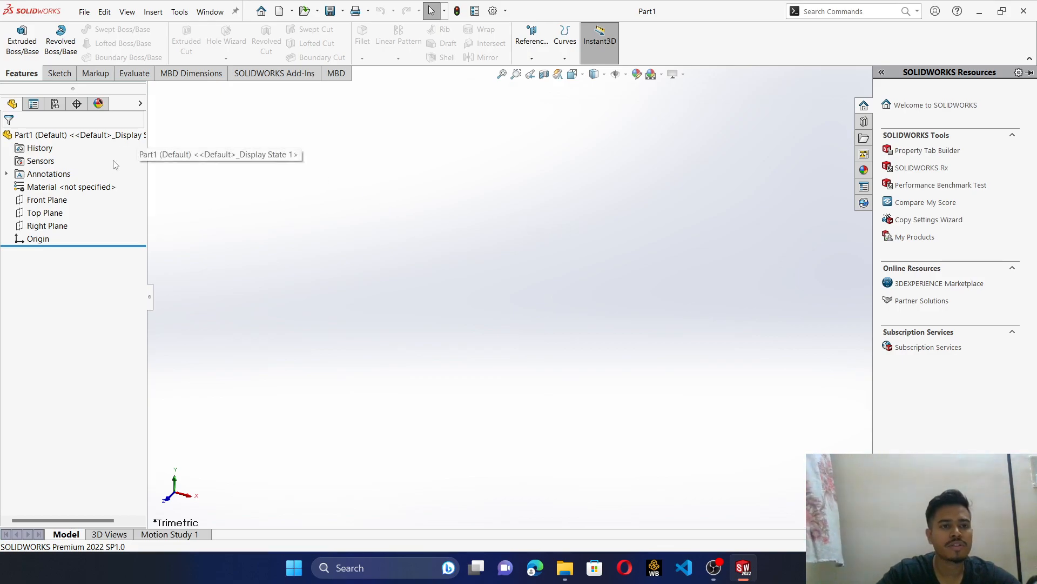
# - Sketch a closed L-shaped profile on the Front Plane from the origin, with a base about 63 mm long and about 16 mm thick
pyautogui.click(54, 200)
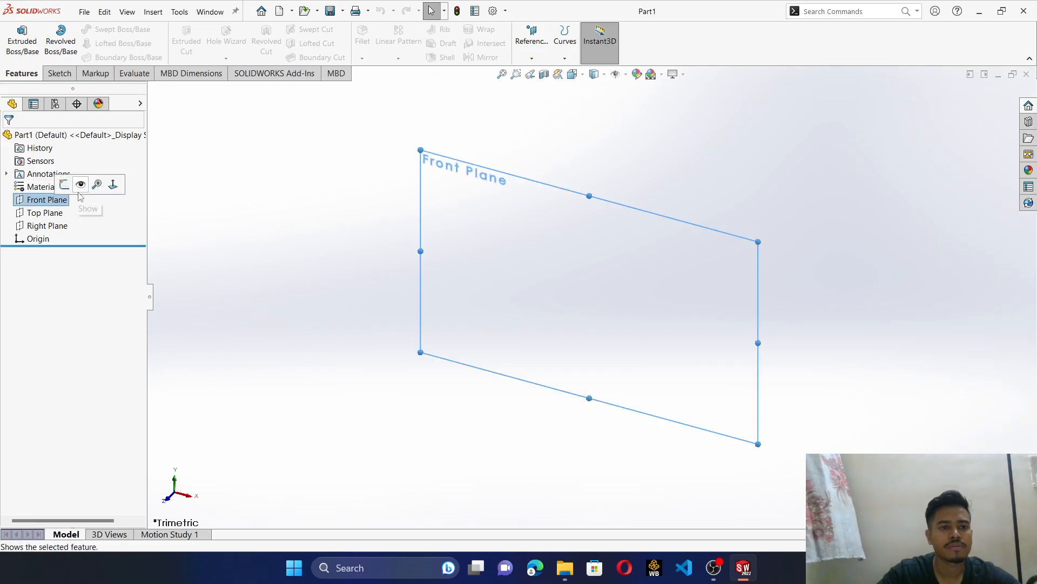
pyautogui.click(64, 184)
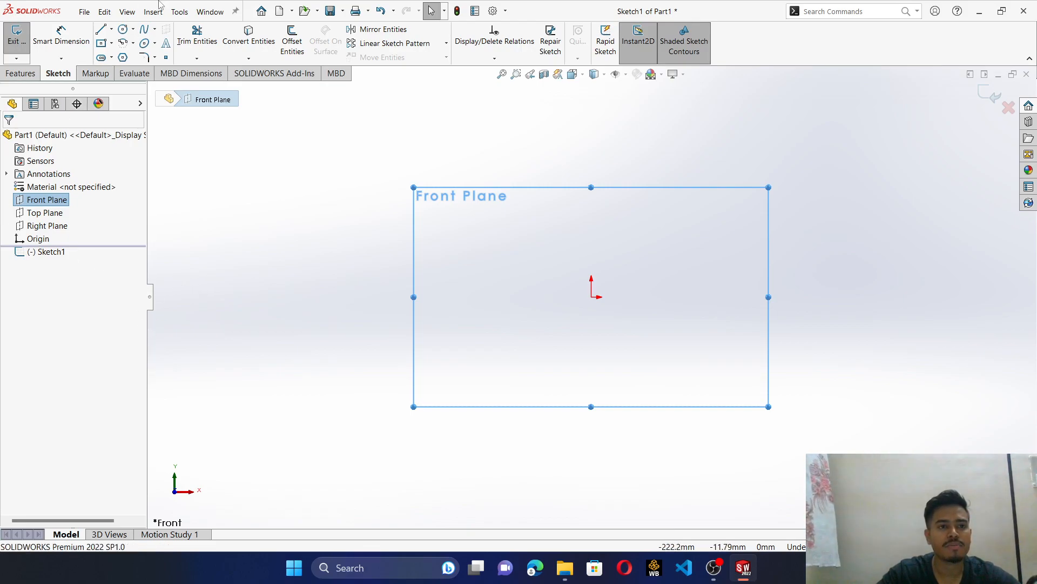
pyautogui.click(101, 29)
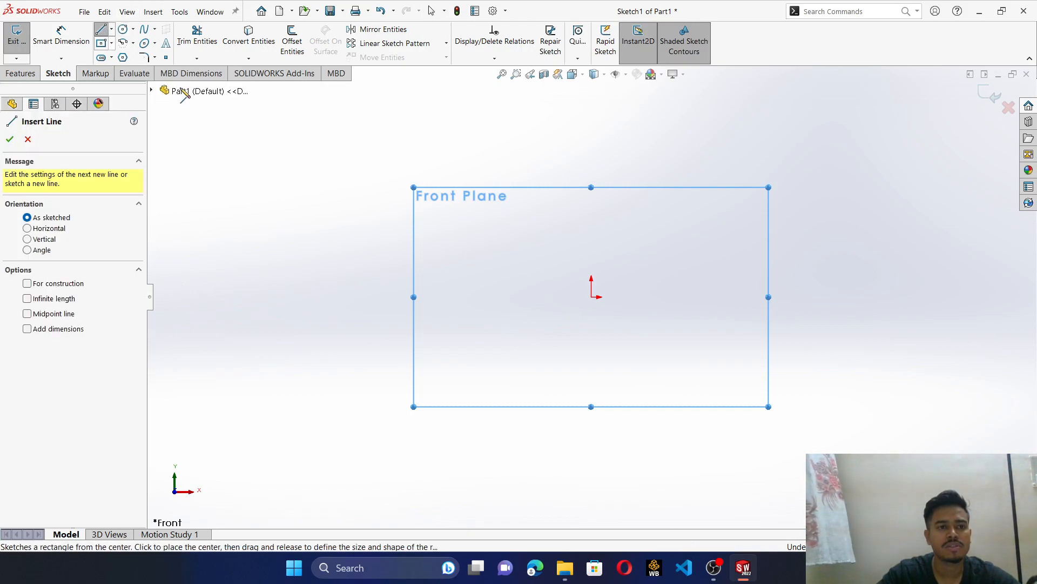
pyautogui.click(592, 297)
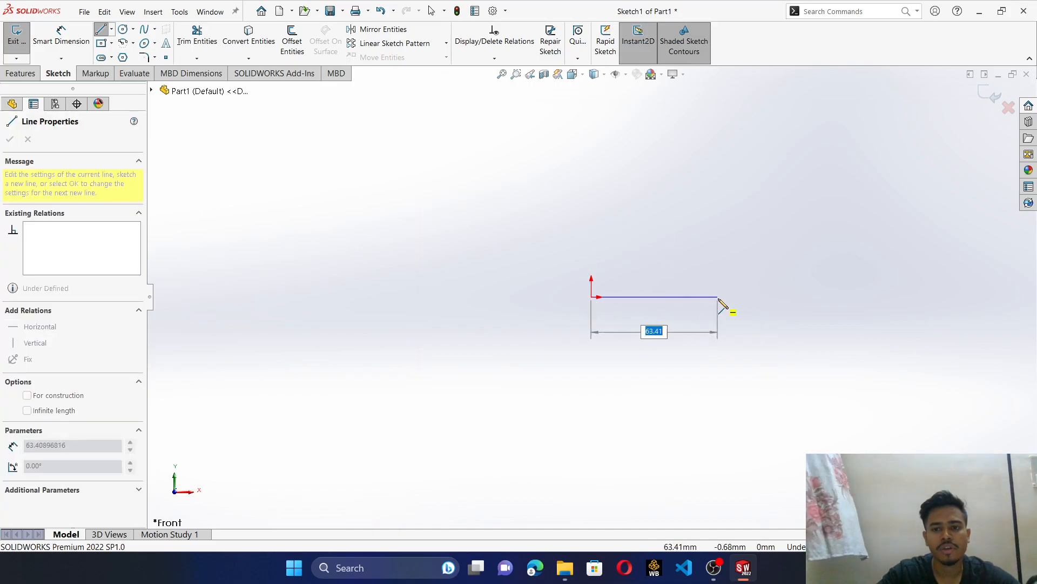
pyautogui.click(718, 297)
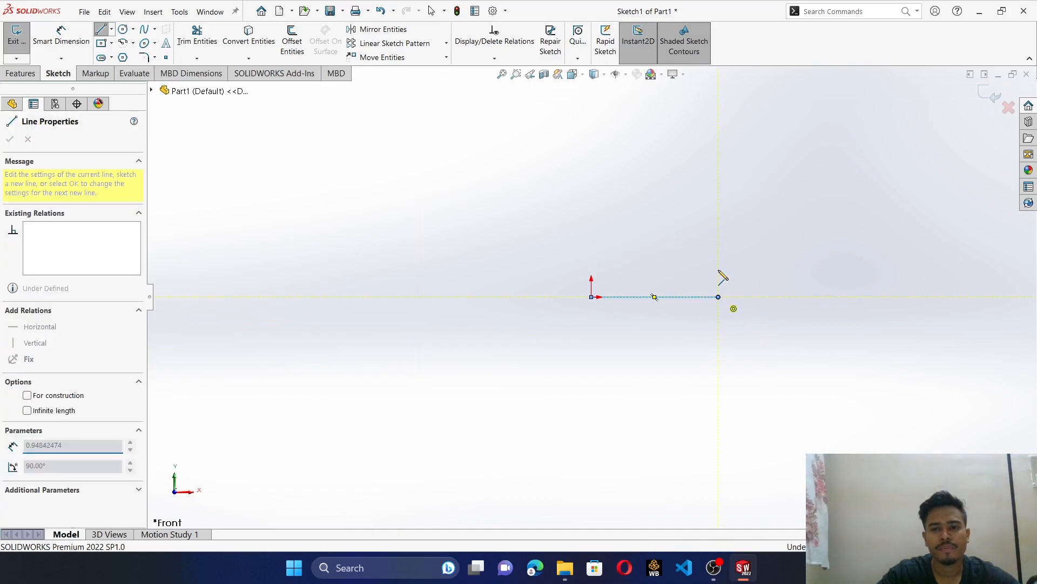
pyautogui.click(718, 150)
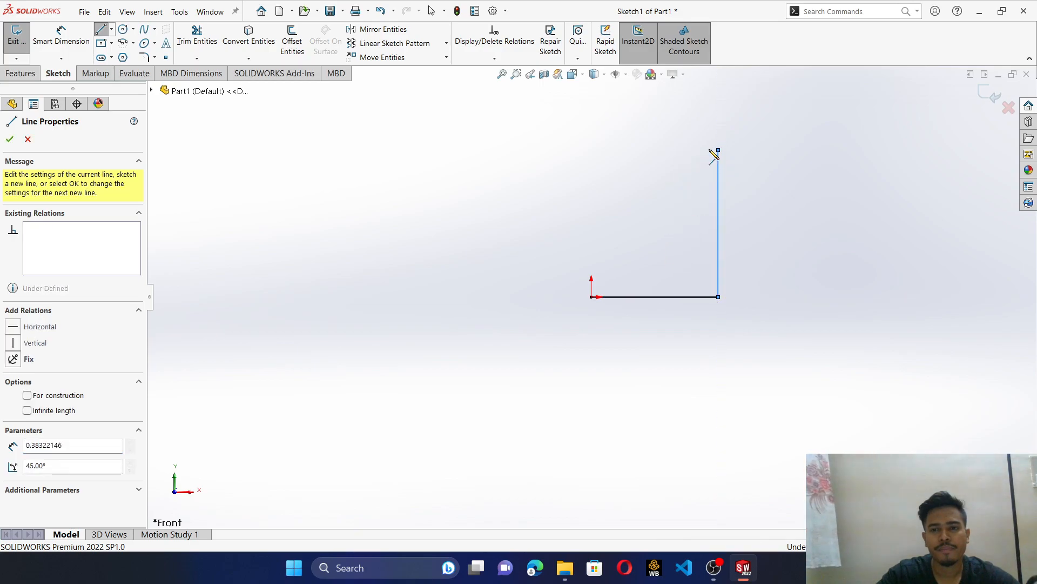
pyautogui.doubleClick(689, 150)
pyautogui.click(689, 149)
pyautogui.click(689, 263)
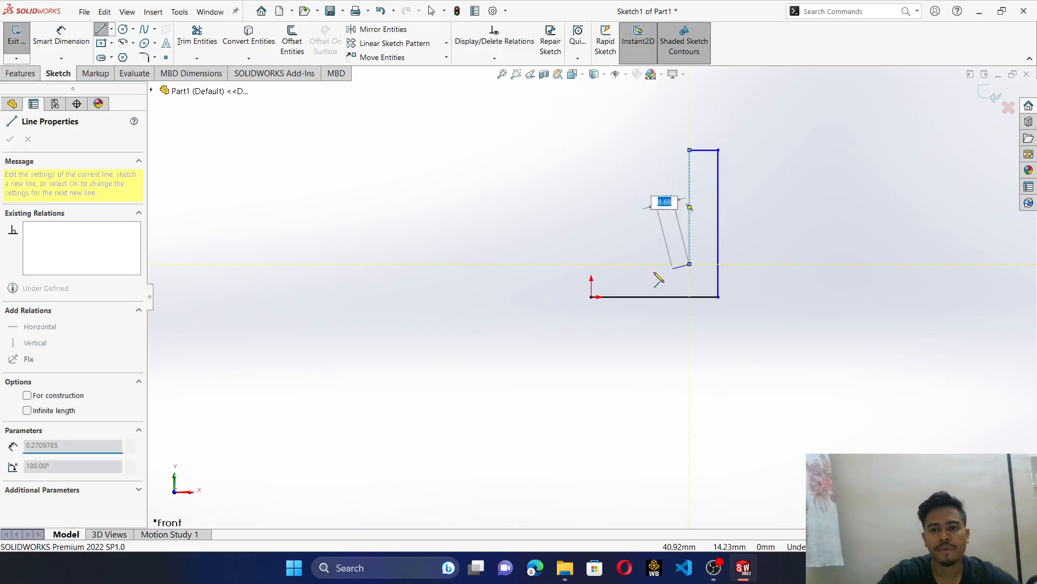
pyautogui.click(592, 264)
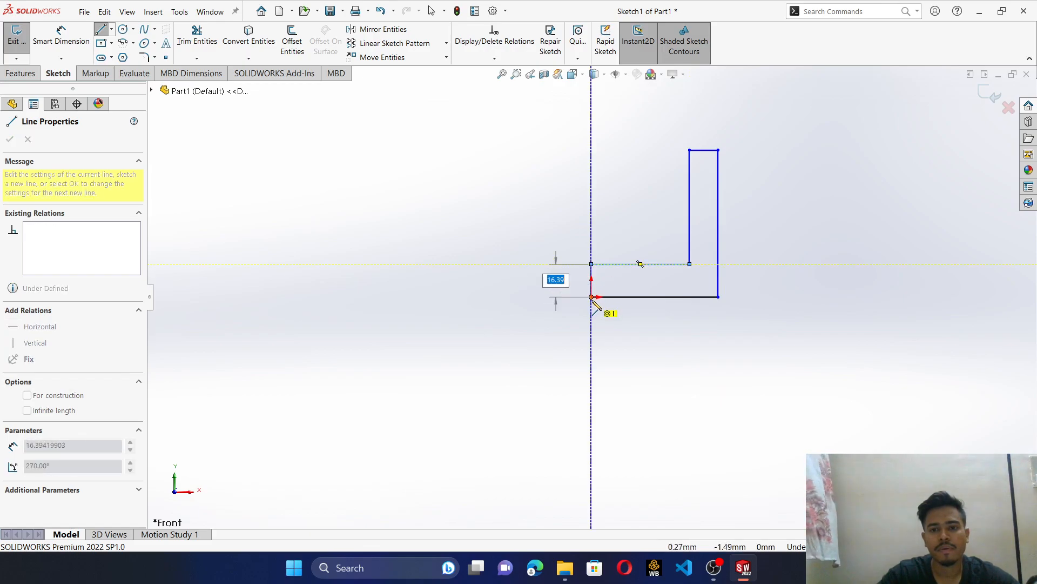
pyautogui.click(592, 296)
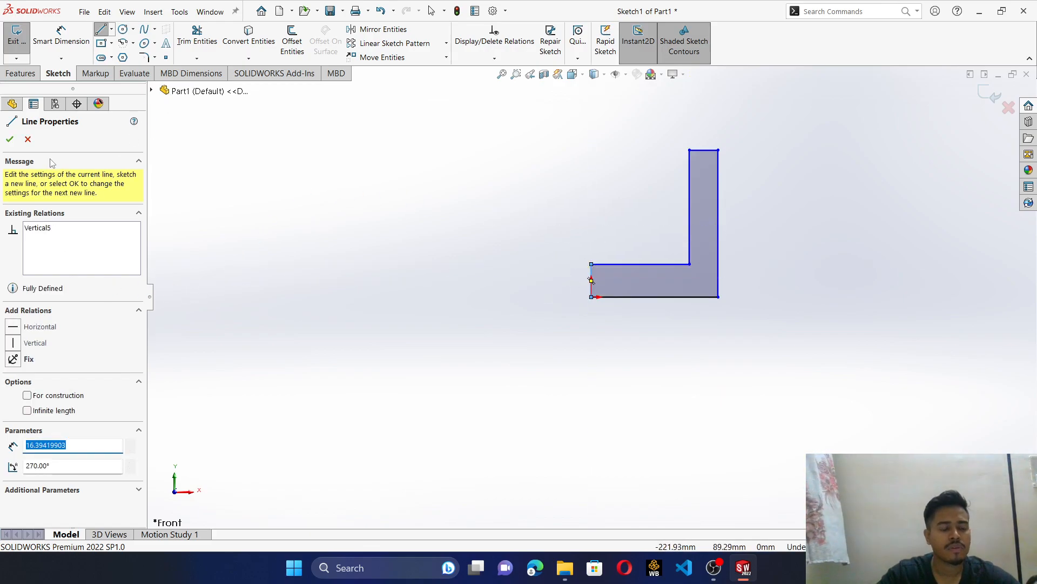
pyautogui.click(10, 139)
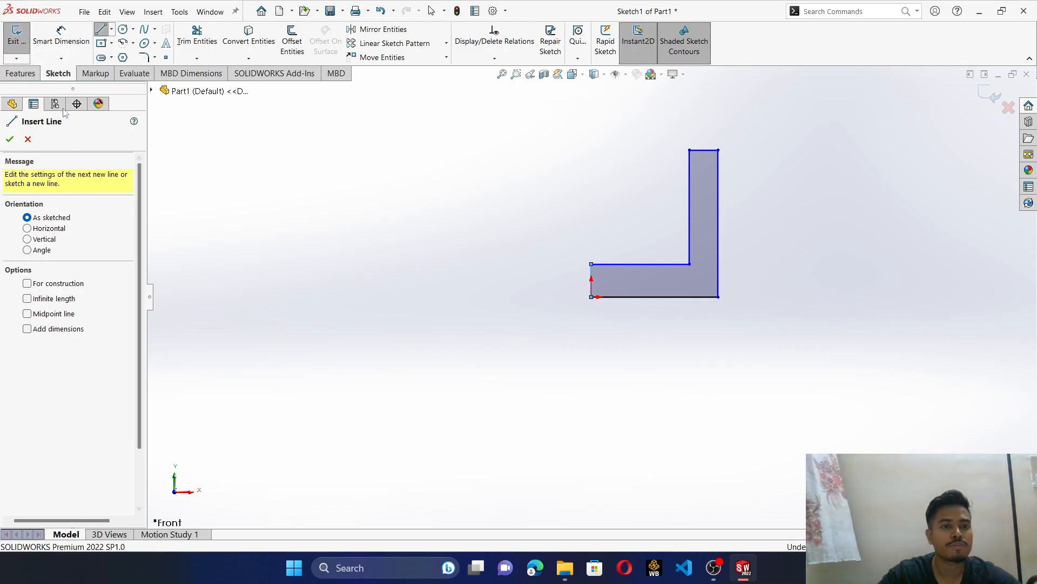
# - Dimension the short vertical end edge of the L-profile's base at the origin to 10 mm
pyautogui.click(71, 42)
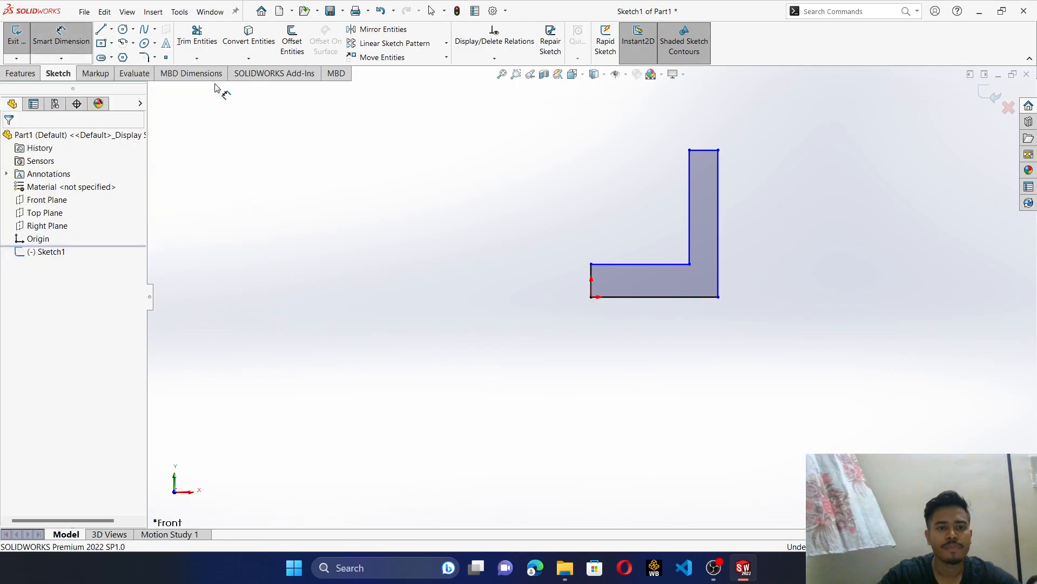
pyautogui.click(591, 280)
pyautogui.click(543, 282)
pyautogui.write('10')
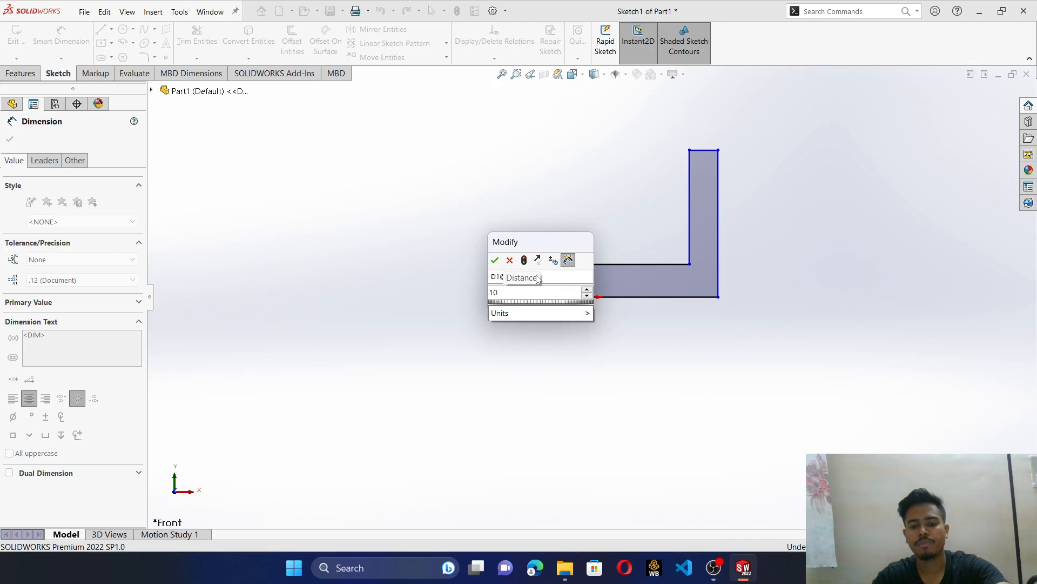
pyautogui.write('mm')
pyautogui.press('Return')
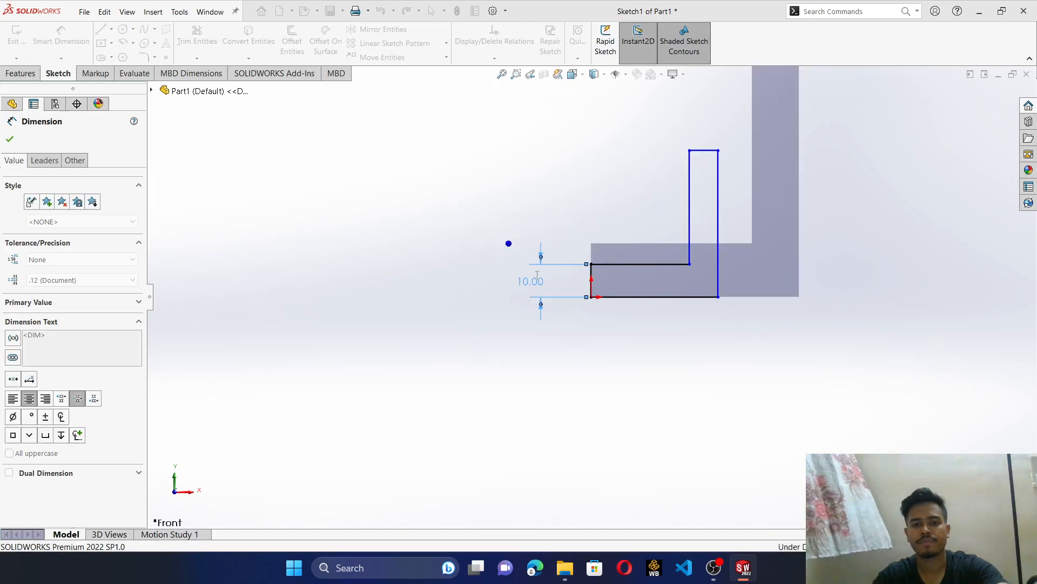
# - Dimension the outer vertical edge of the L-profile's upright leg to 80 mm
pyautogui.click(719, 225)
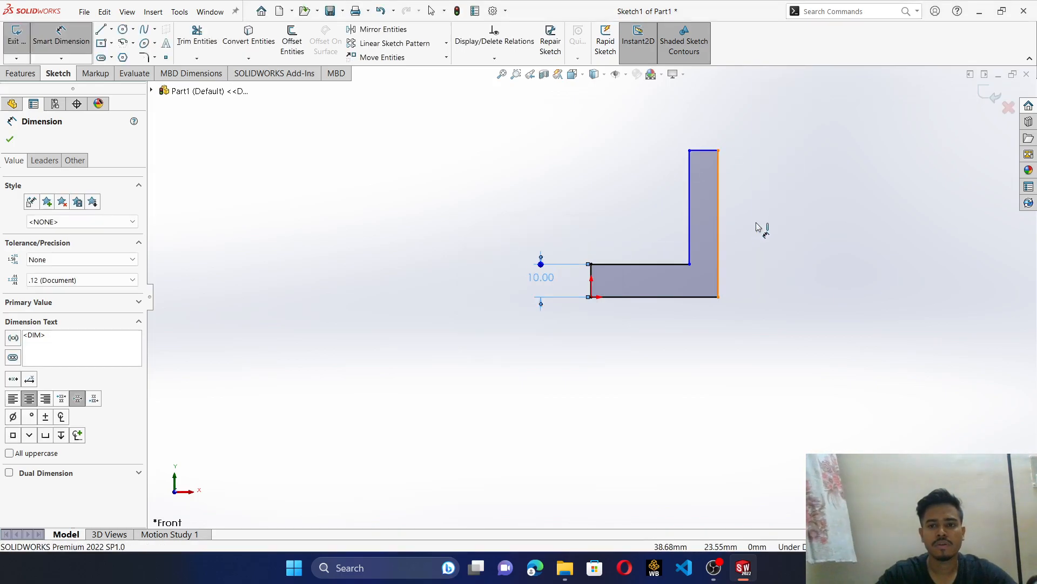
pyautogui.click(768, 225)
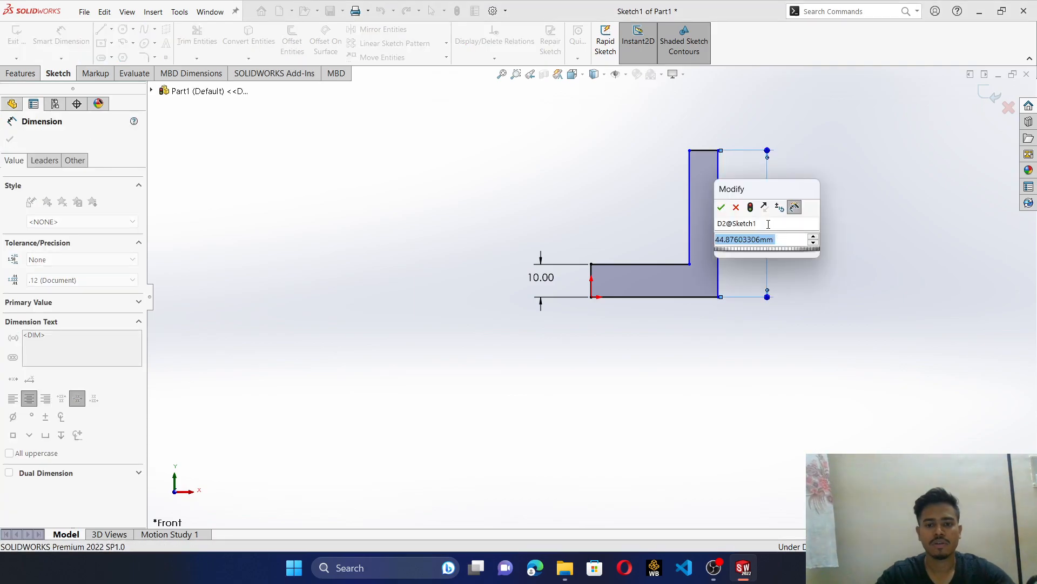
pyautogui.write('80')
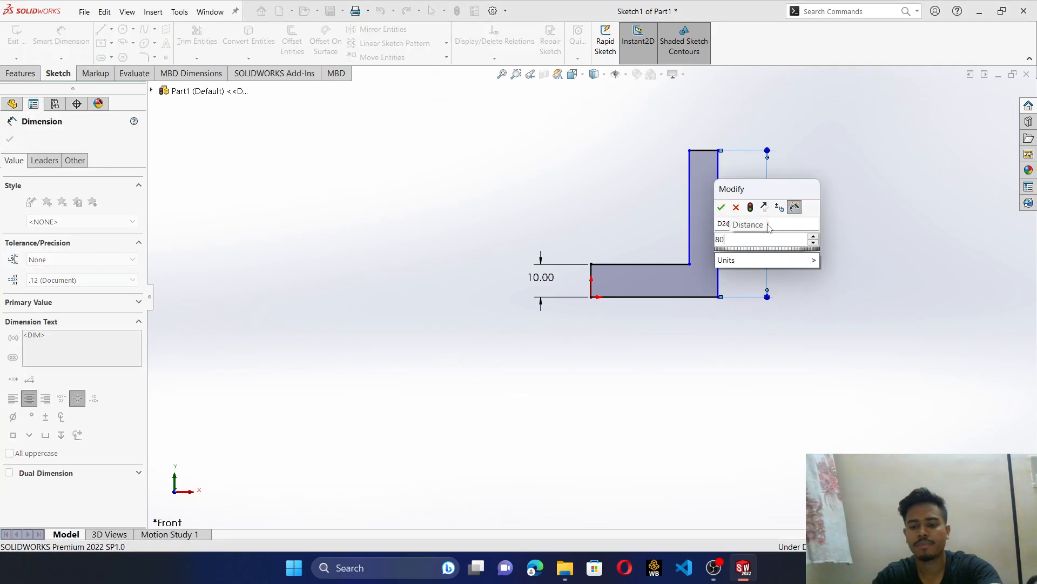
pyautogui.press('Return')
pyautogui.scroll(3, 697, 137)
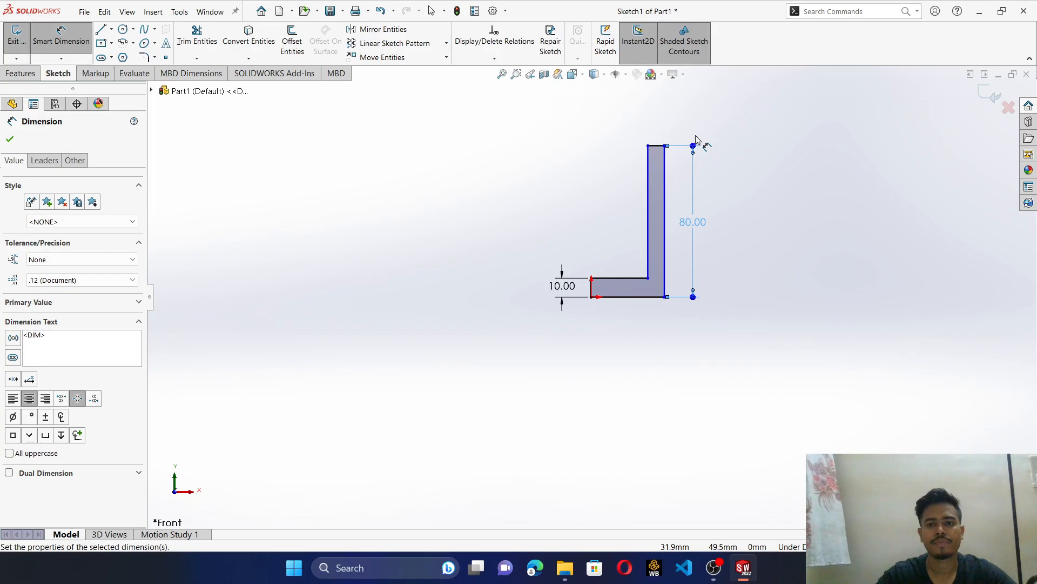
# - Dimension the short top edge of the upright leg to 10 mm
pyautogui.scroll(-2, 696, 138)
pyautogui.click(625, 169)
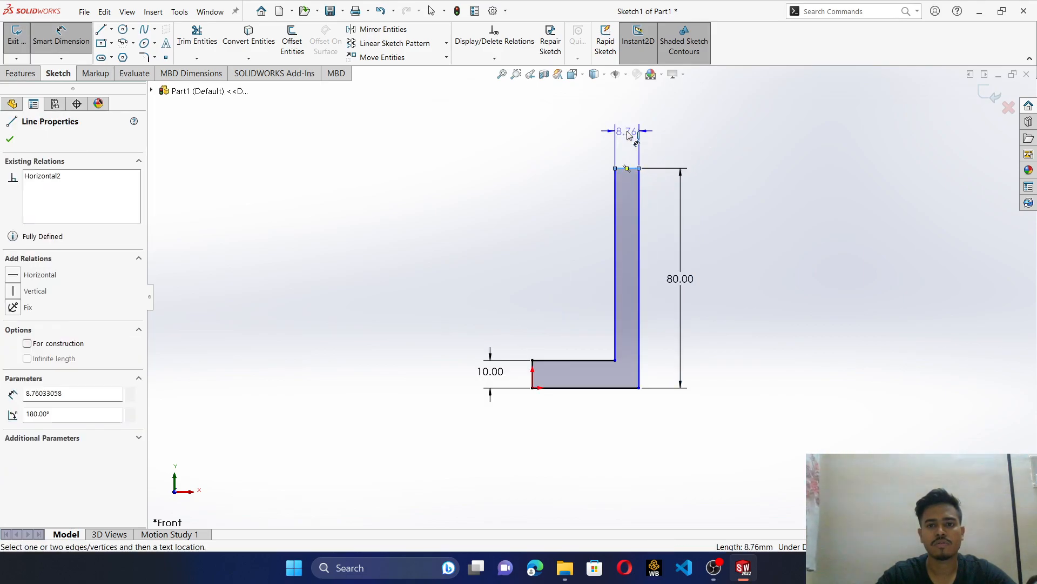
pyautogui.click(628, 135)
pyautogui.write('1')
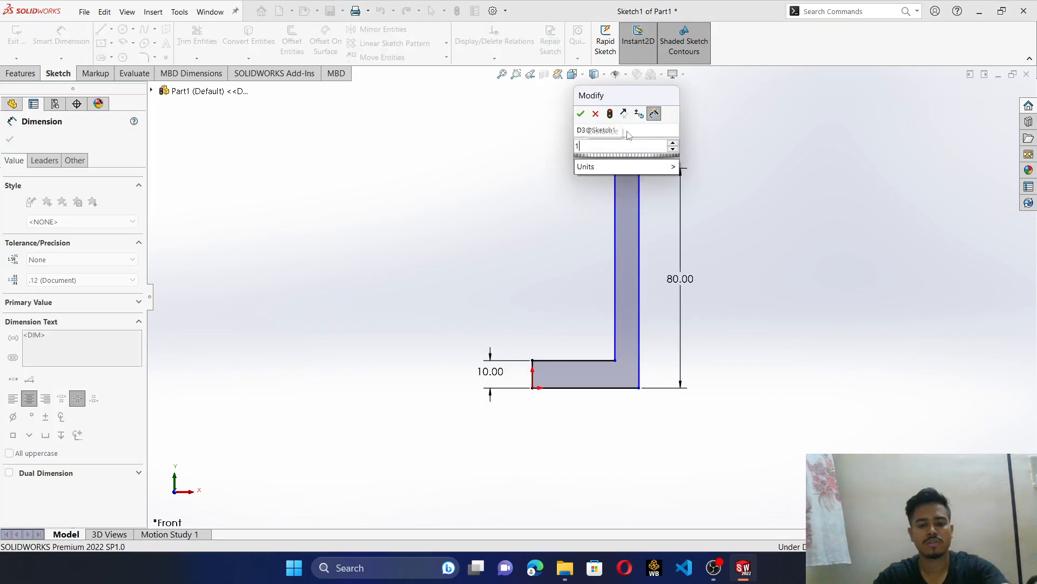
pyautogui.write('0mm')
pyautogui.press('Return')
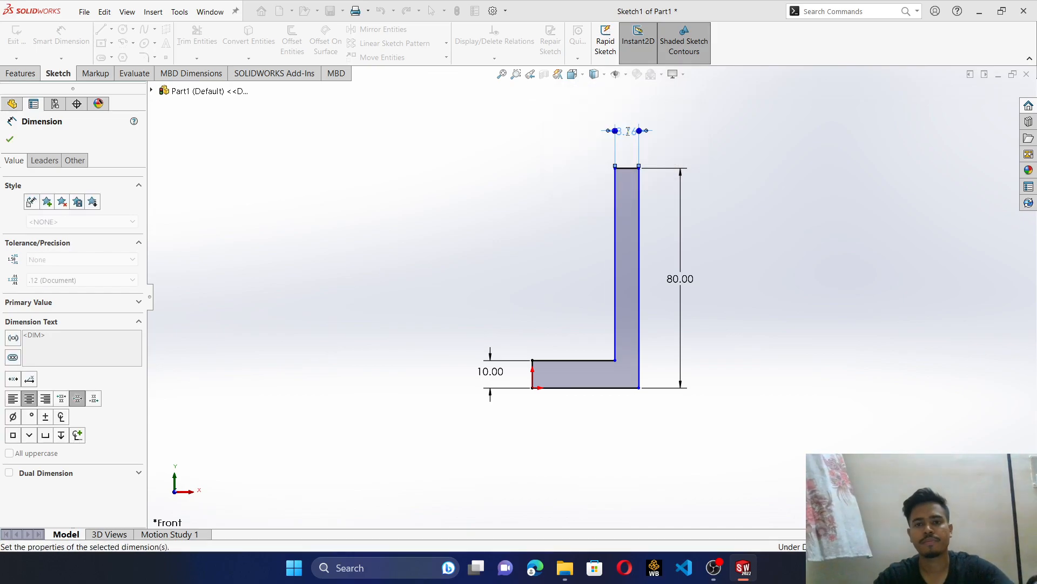
# - Dimension the bottom edge of the L-profile to 50 mm and finish dimensioning
pyautogui.click(609, 389)
pyautogui.click(609, 430)
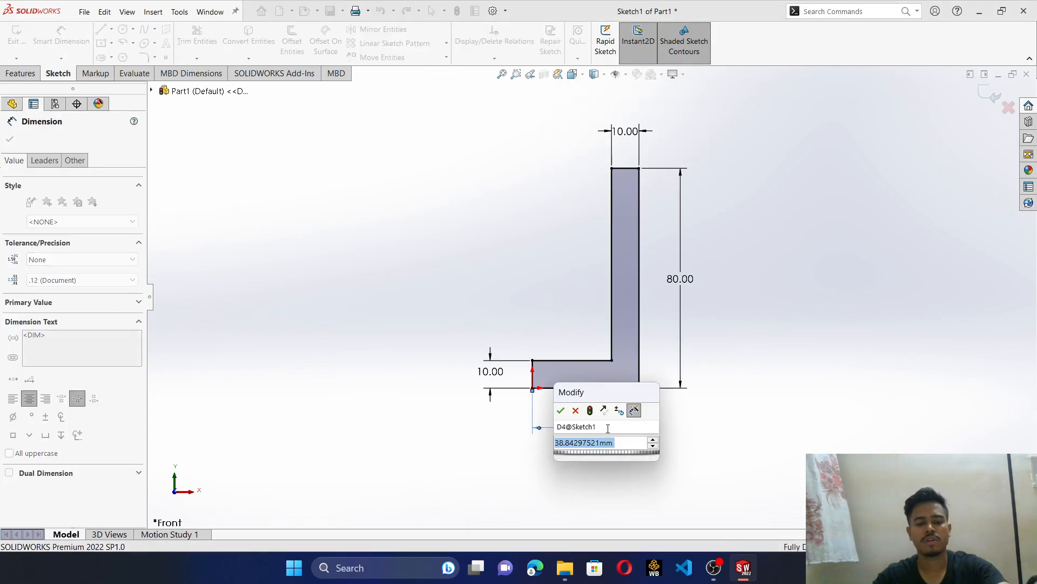
pyautogui.write('50')
pyautogui.press('Return')
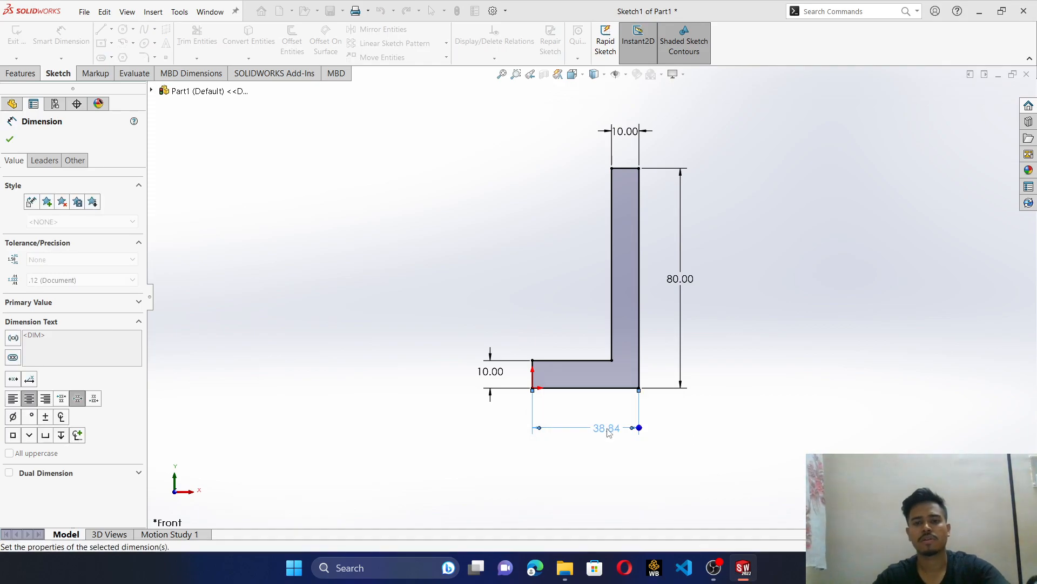
pyautogui.click(533, 289)
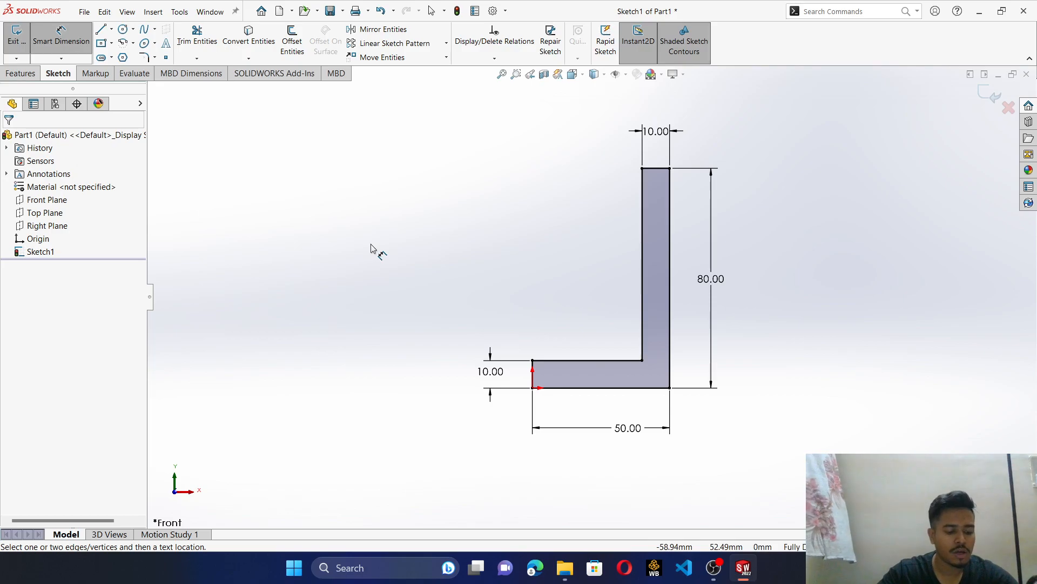
# - Extrude the L-shaped profile as a blind boss 60 mm deep
pyautogui.click(31, 74)
pyautogui.click(22, 41)
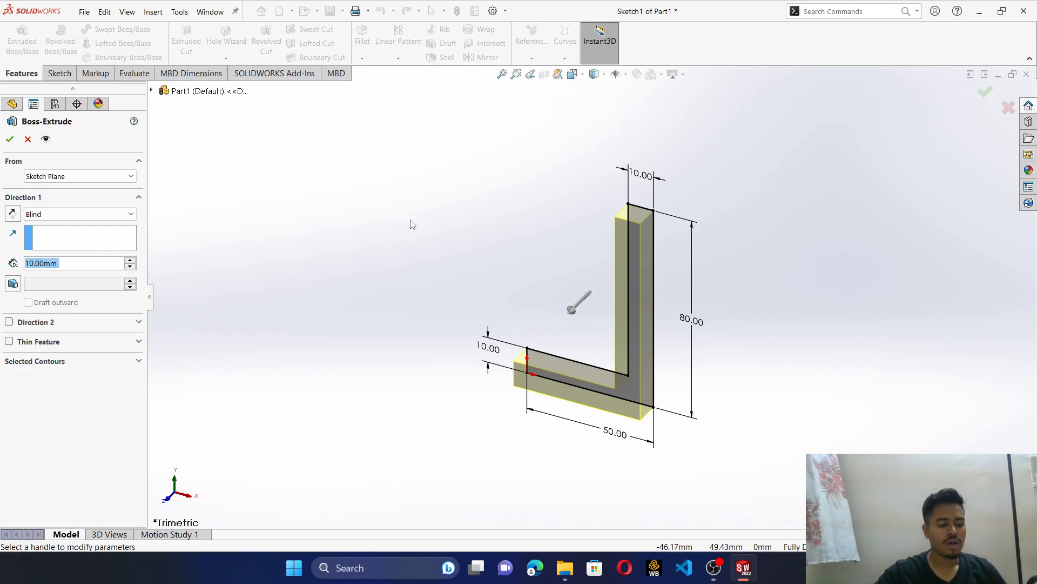
pyautogui.write('60mm')
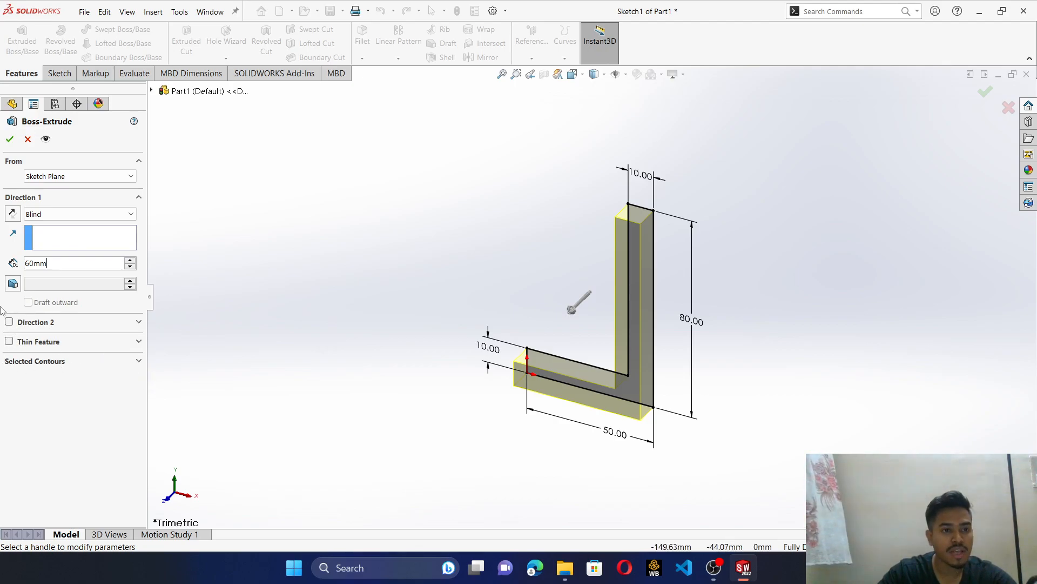
pyautogui.click(10, 138)
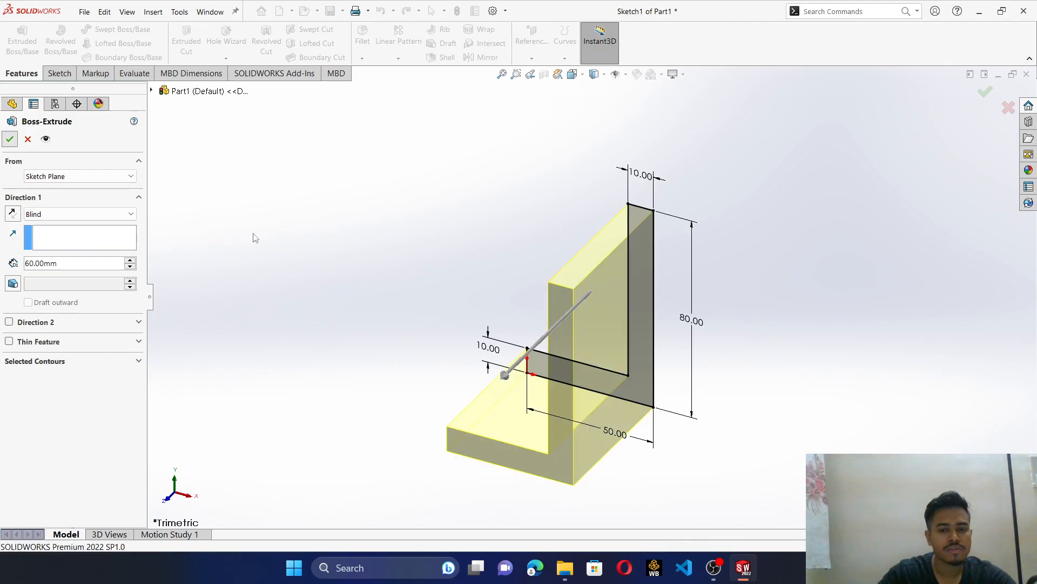
# - Fillet the bracket's outer corner edge, where the upright's back face meets the underside, with a 20 mm radius
pyautogui.moveTo(596, 424); pyautogui.dragTo(584, 348, button='middle')
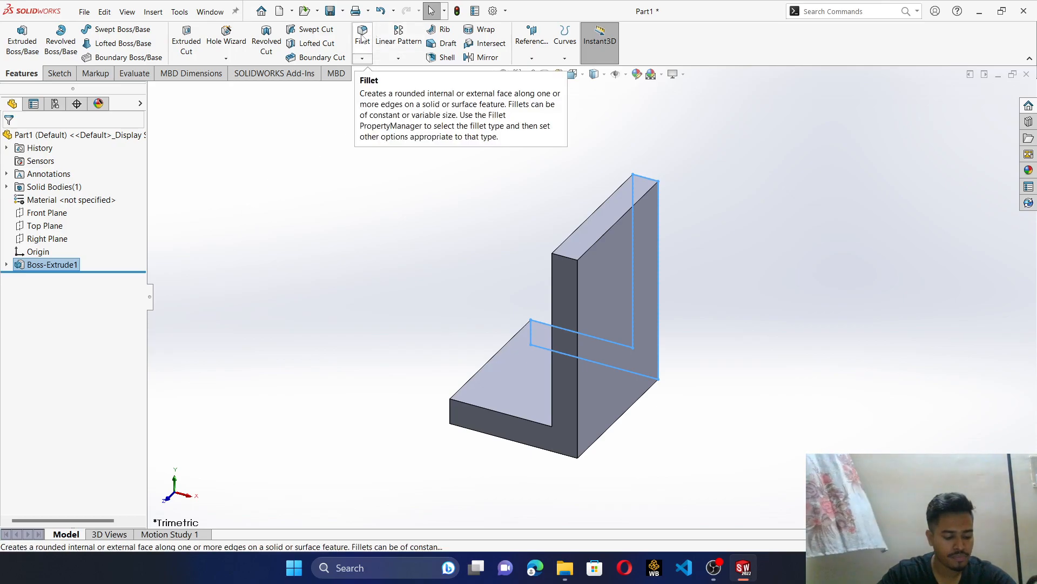
pyautogui.click(362, 37)
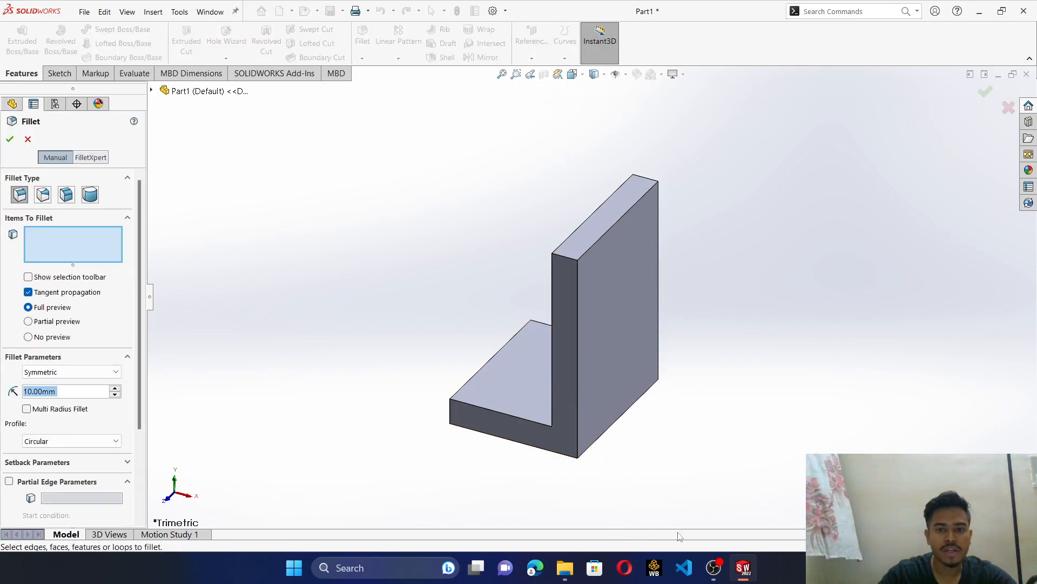
pyautogui.moveTo(718, 373); pyautogui.dragTo(616, 183, button='middle')
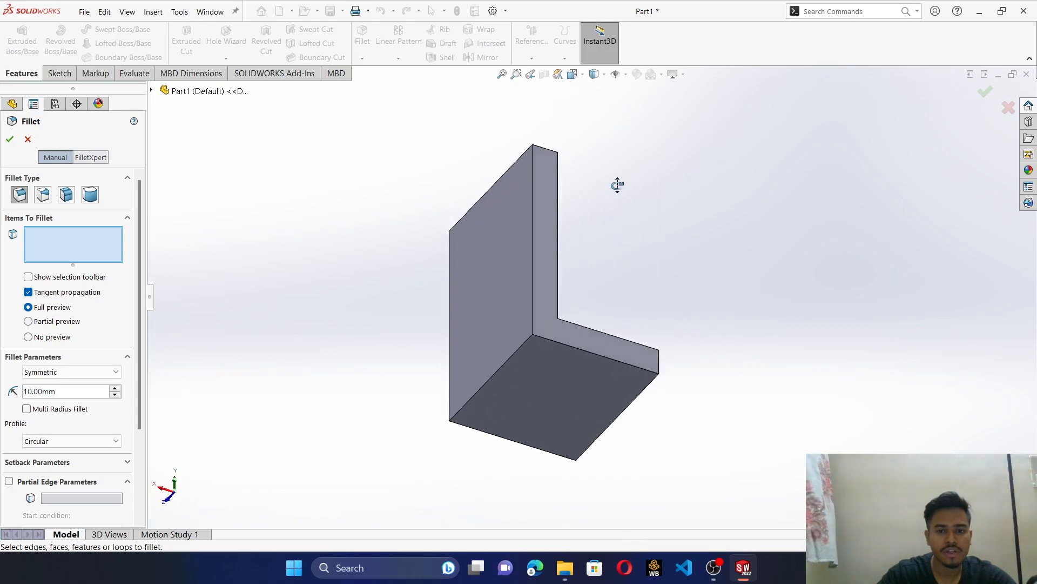
pyautogui.click(498, 365)
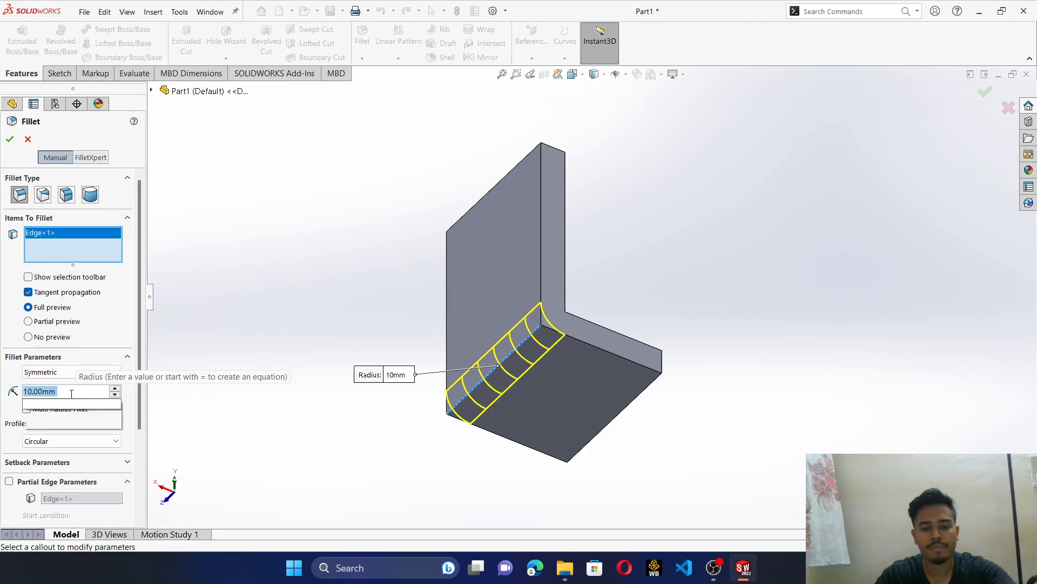
pyautogui.write('20')
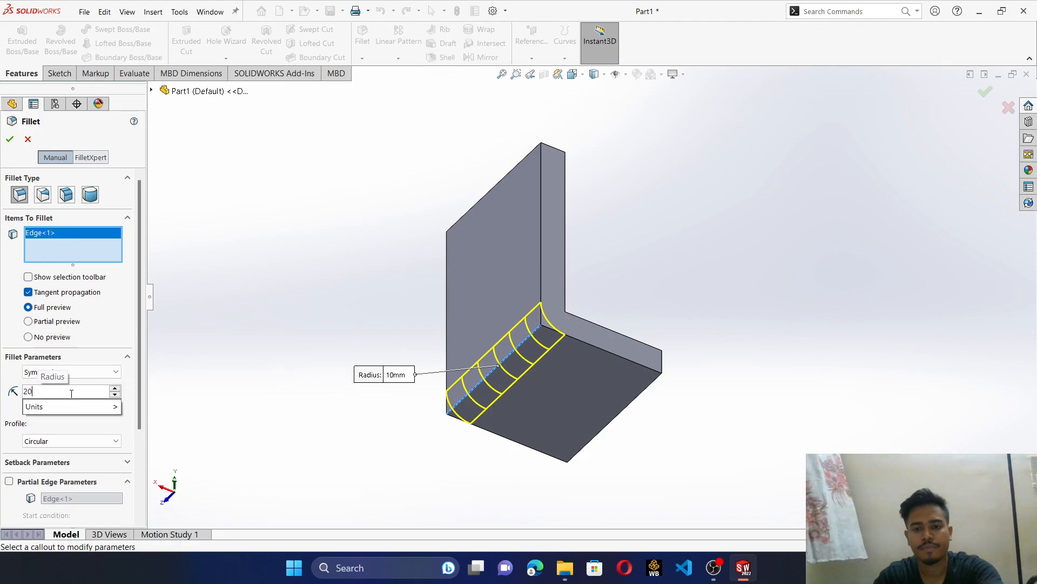
pyautogui.press('Return')
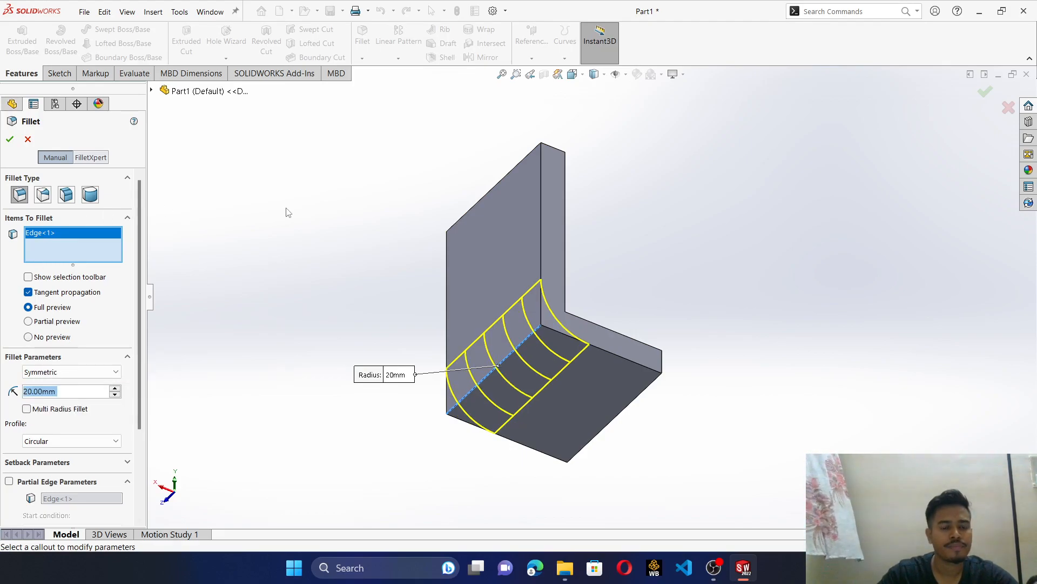
pyautogui.click(10, 140)
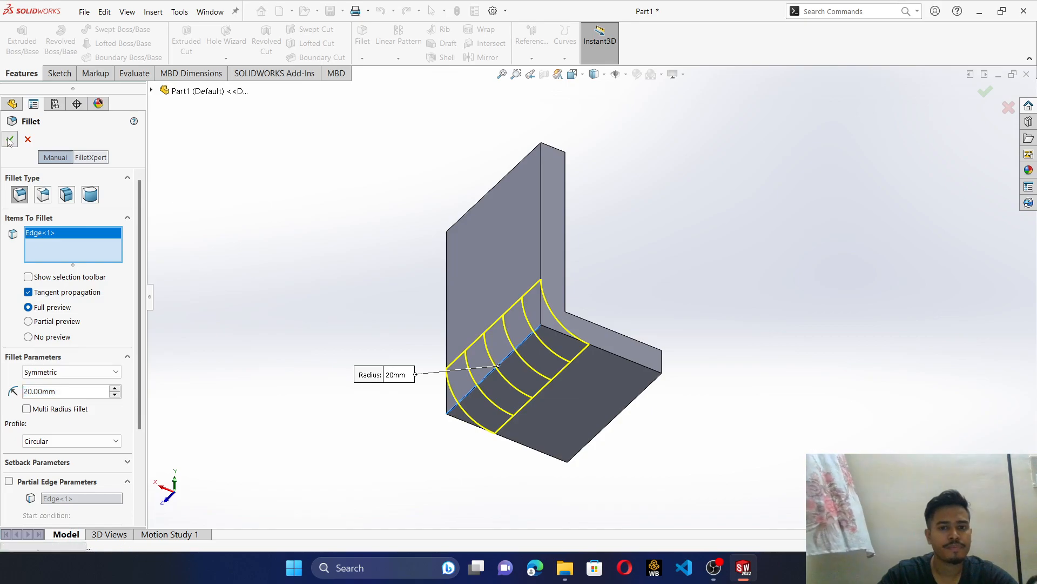
# - Fillet the bracket's inner corner edge, where the upright meets the base leg, with a 10 mm radius
pyautogui.moveTo(719, 220); pyautogui.dragTo(635, 368, button='middle')
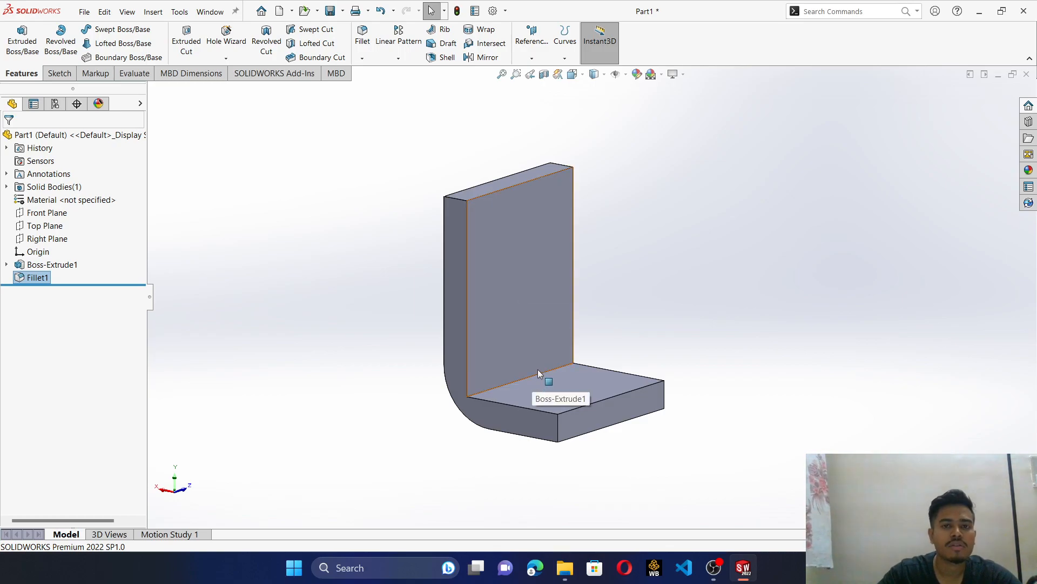
pyautogui.click(358, 33)
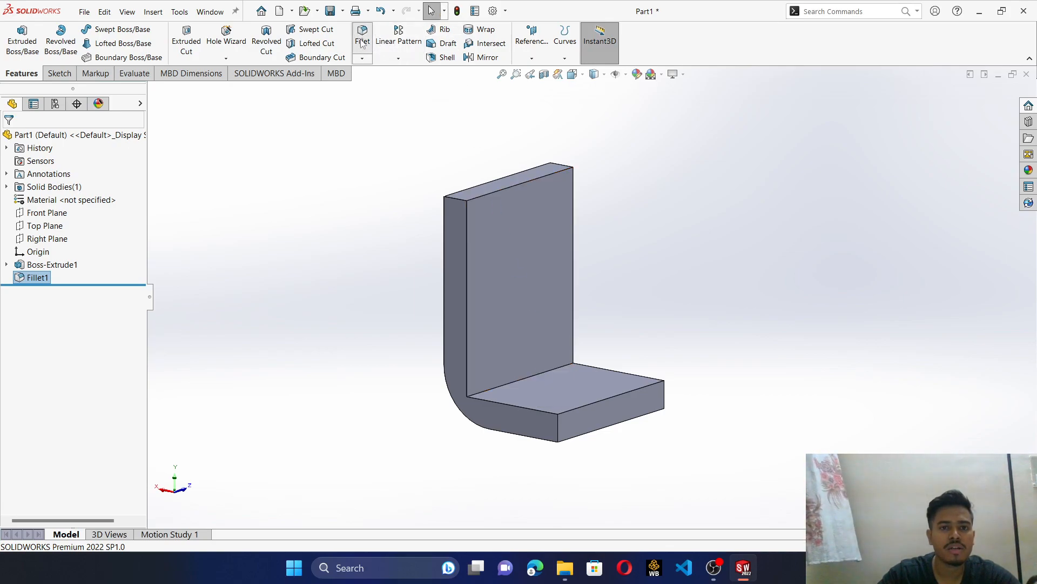
pyautogui.click(537, 375)
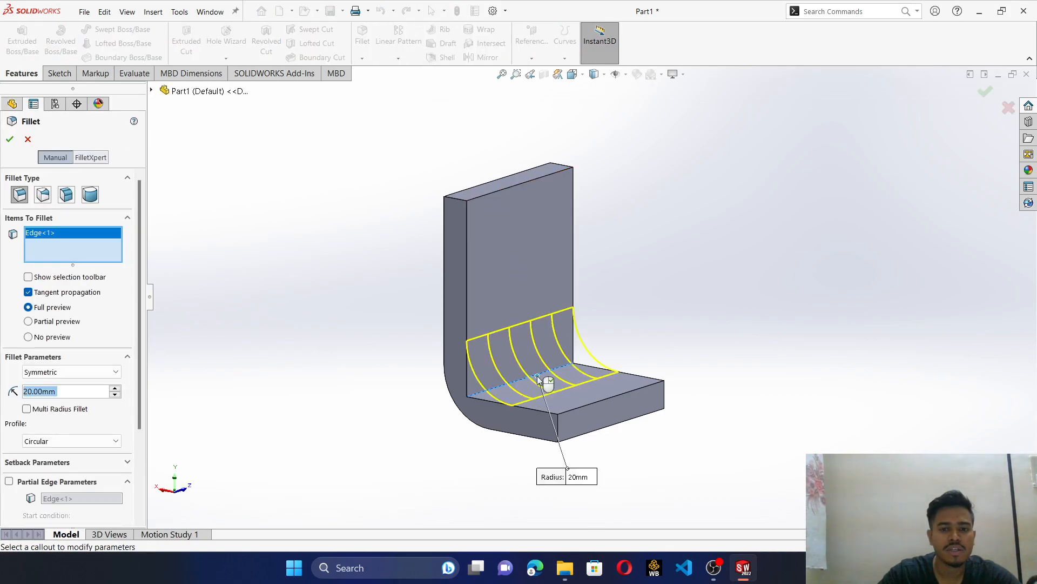
pyautogui.write('1')
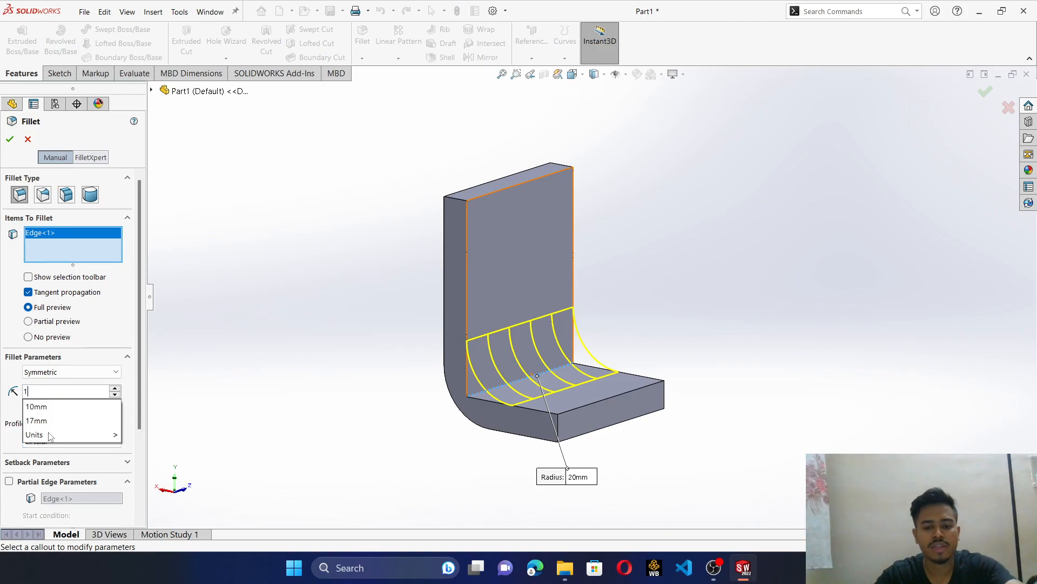
pyautogui.write('0')
pyautogui.press('Return')
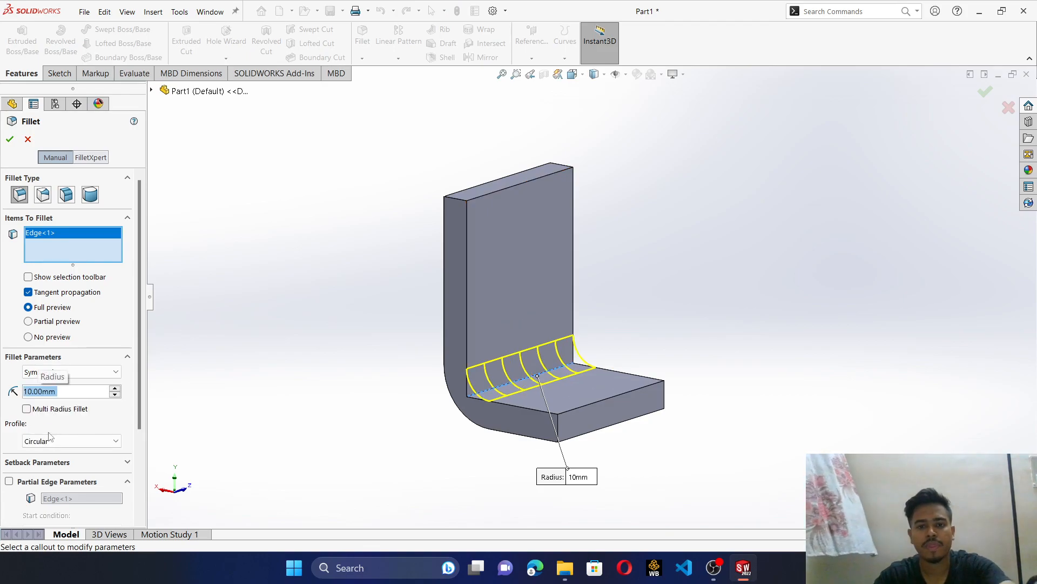
pyautogui.click(9, 139)
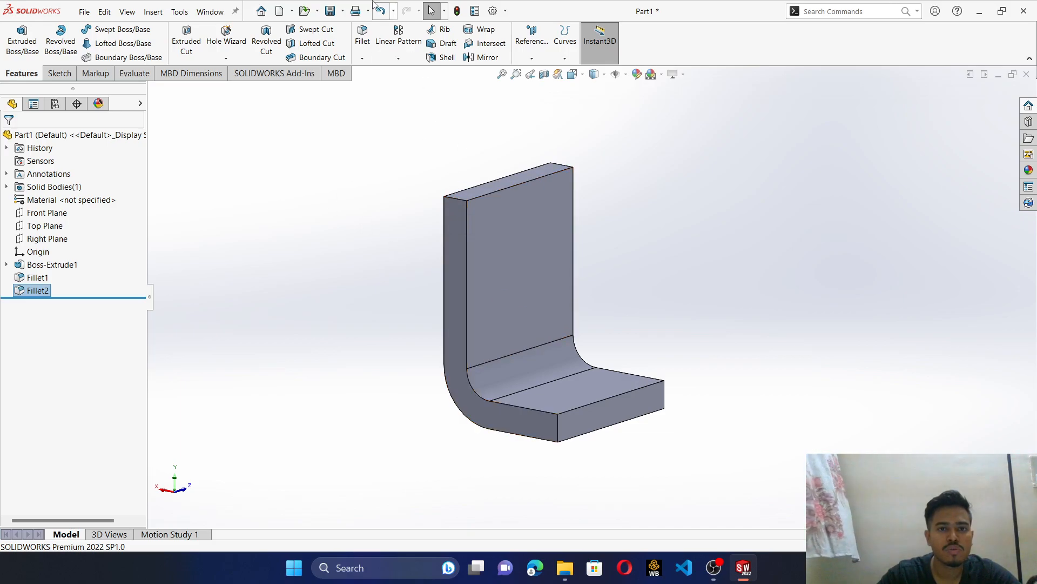
pyautogui.click(363, 35)
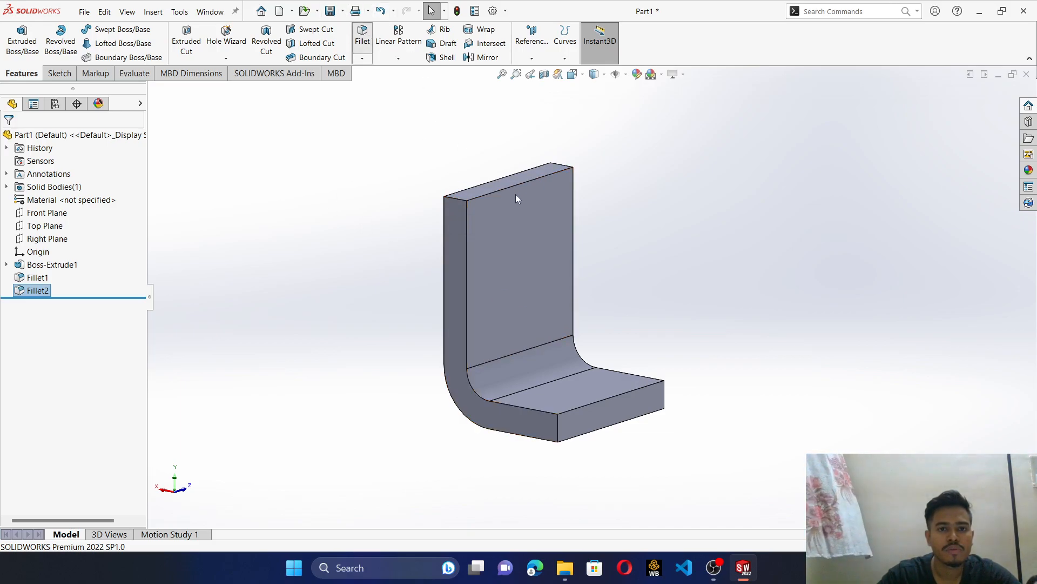
pyautogui.click(458, 198)
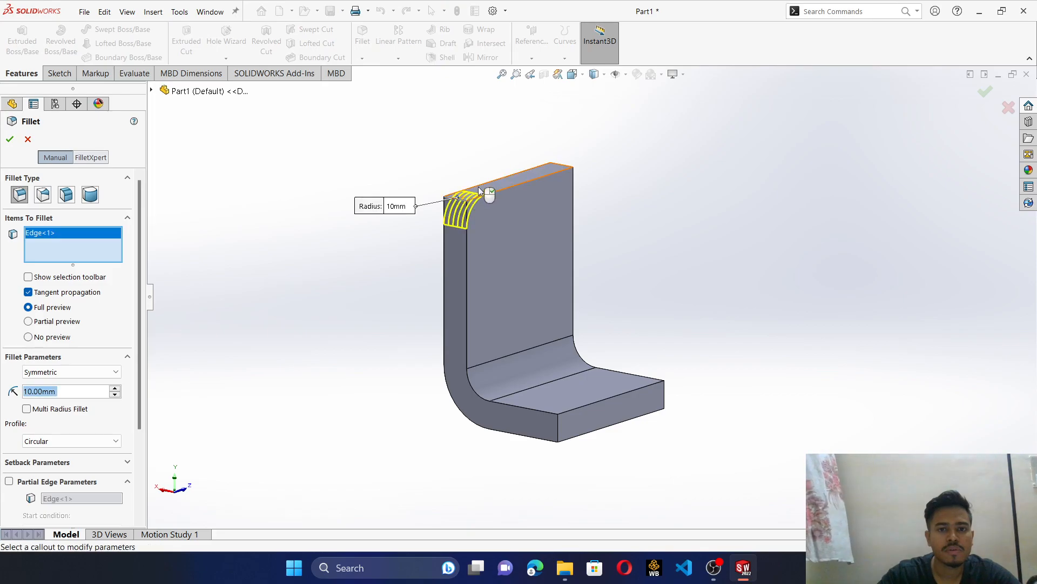
pyautogui.click(560, 169)
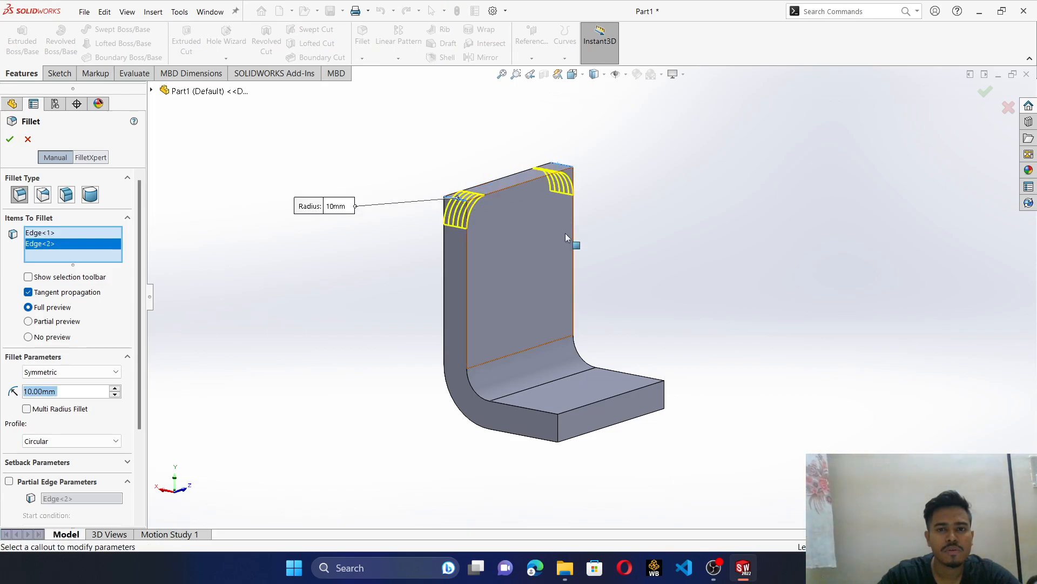
pyautogui.click(554, 431)
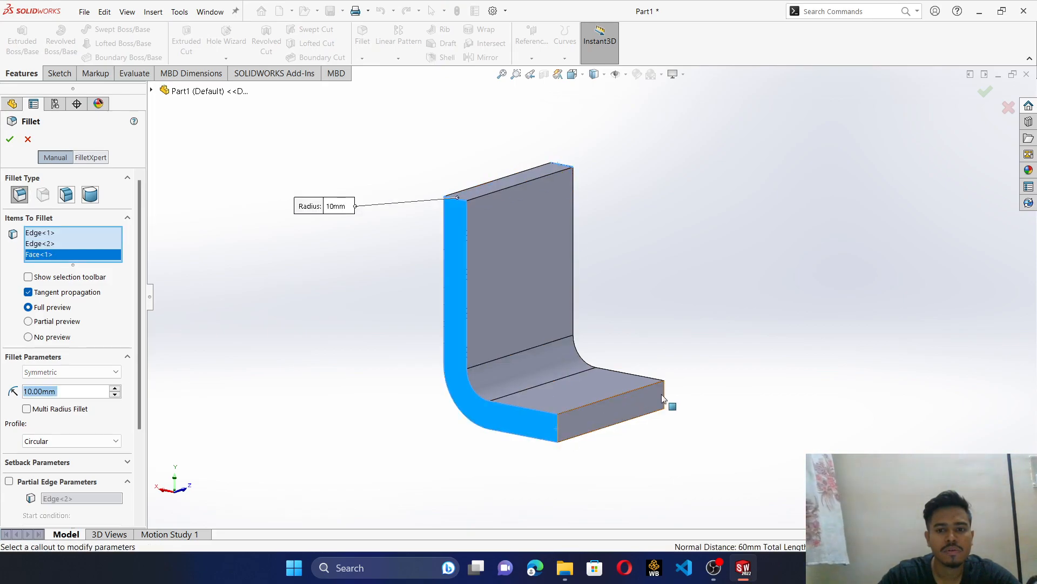
pyautogui.click(557, 422)
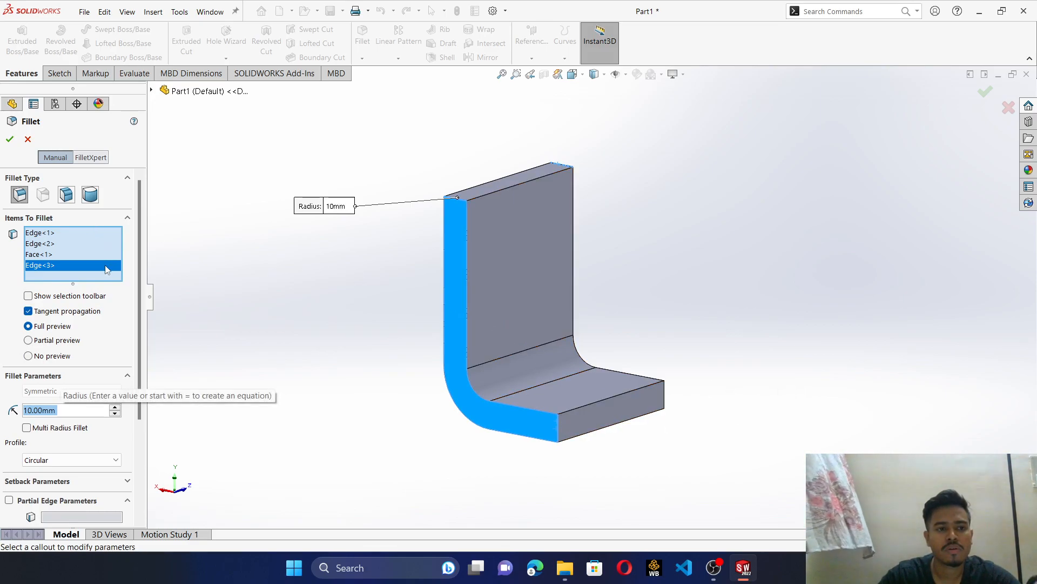
pyautogui.click(9, 138)
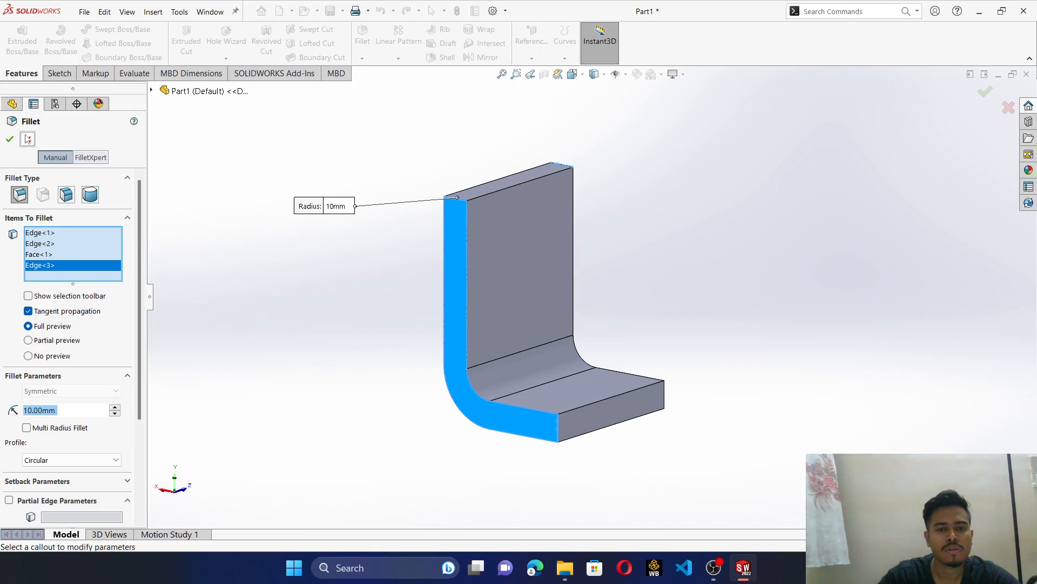
# - Fillet the four short corner edges at the free ends of the upright and base leg with a 2 mm radius
pyautogui.click(460, 197)
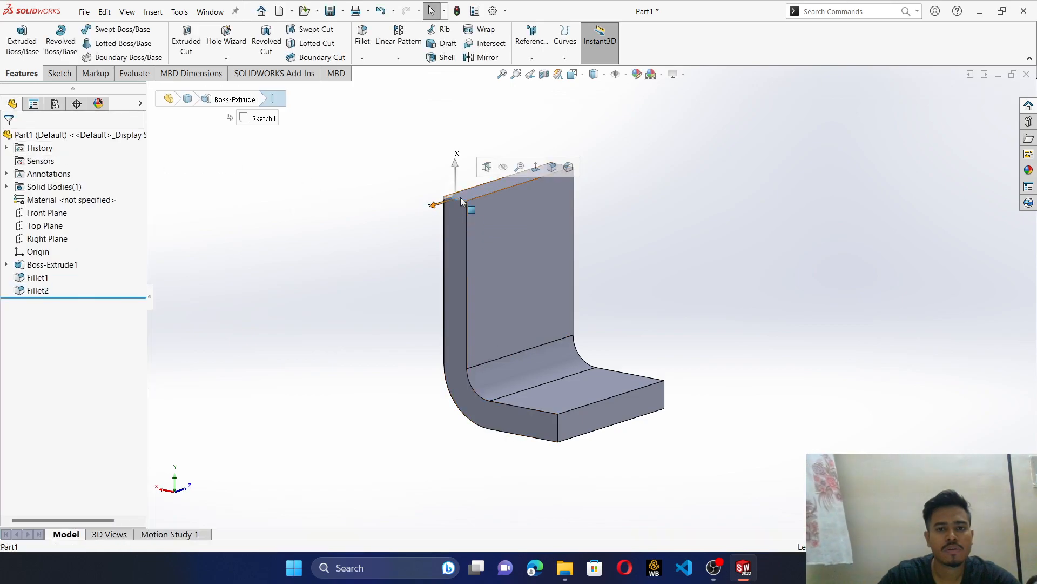
pyautogui.click(362, 35)
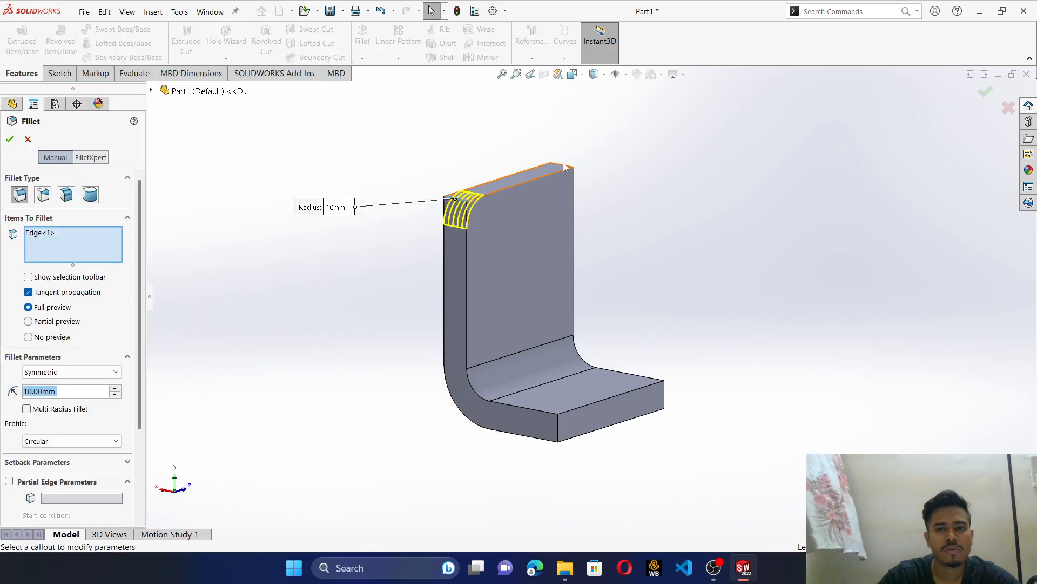
pyautogui.scroll(-5, 562, 170)
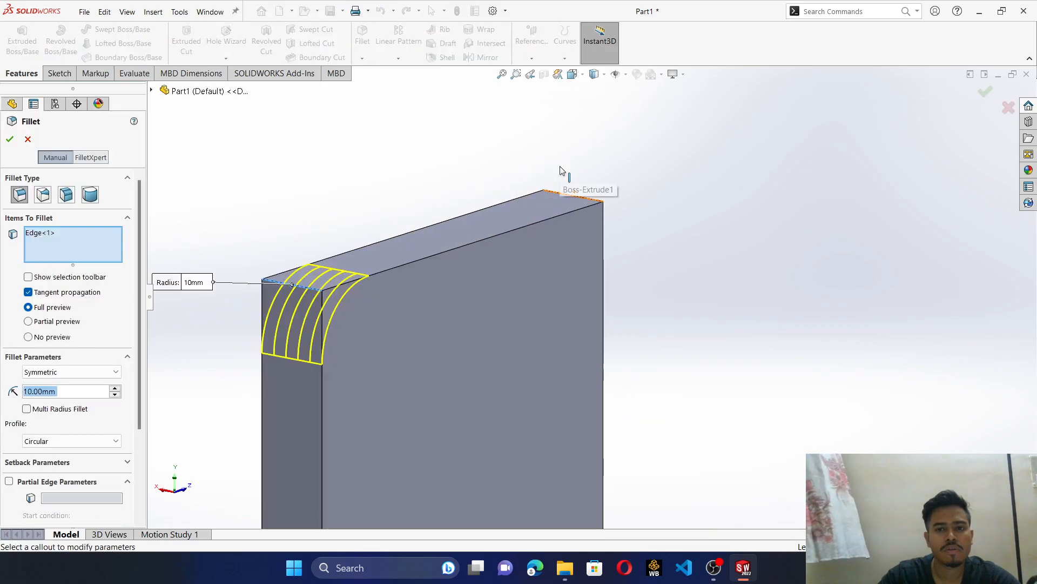
pyautogui.click(569, 199)
pyautogui.scroll(5, 575, 201)
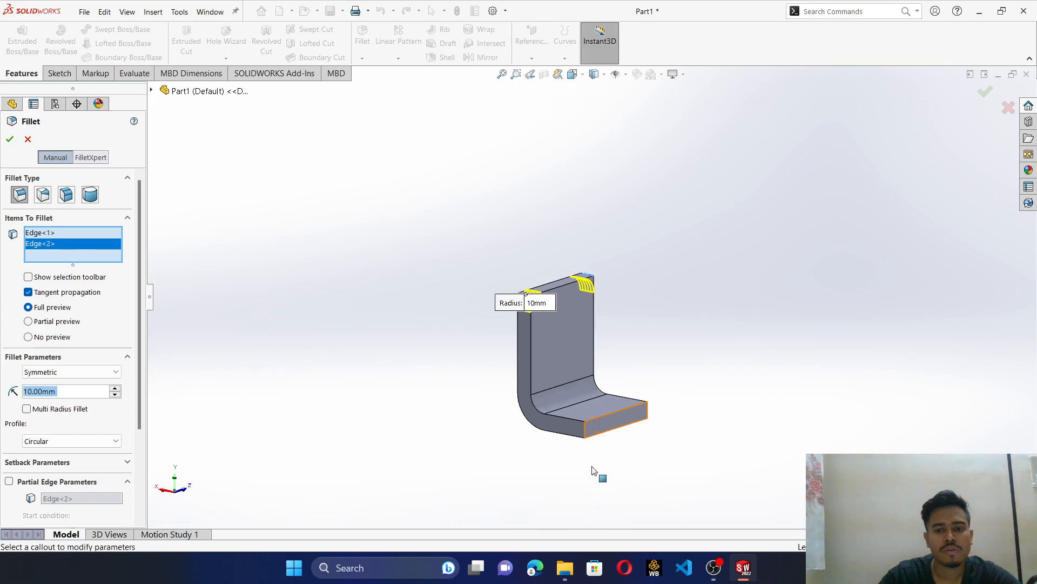
pyautogui.scroll(-3, 593, 470)
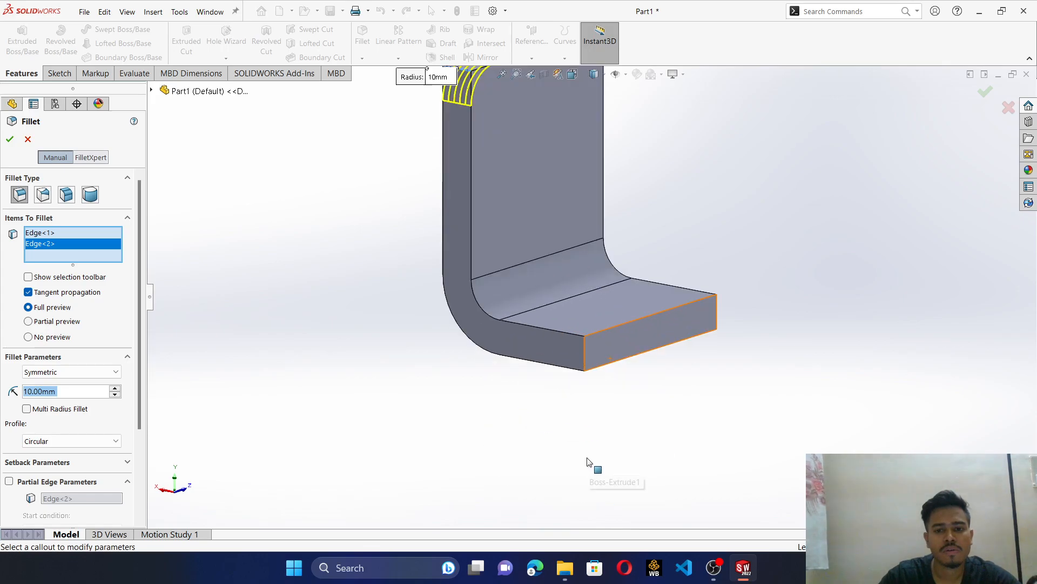
pyautogui.click(584, 354)
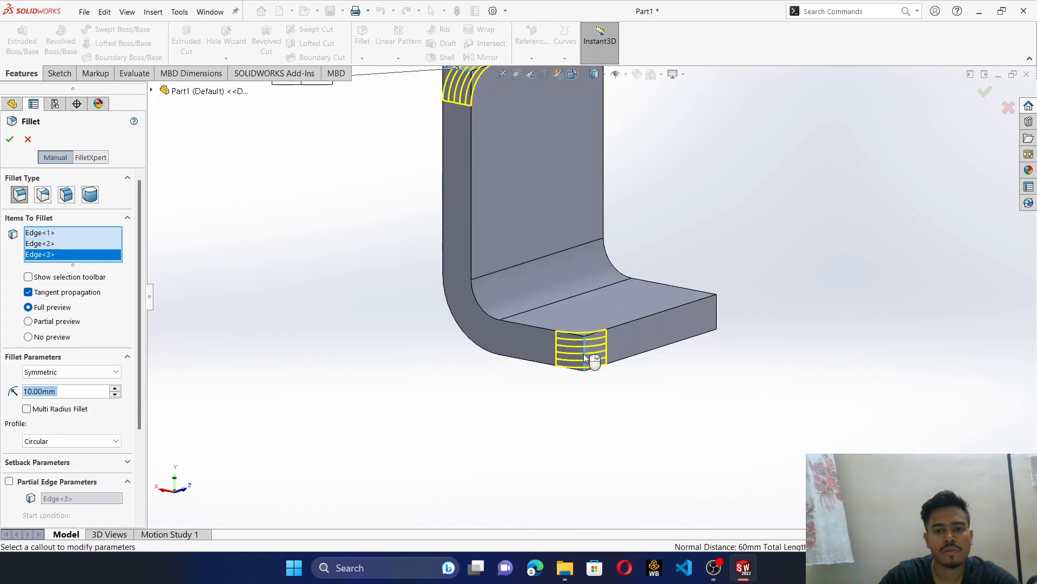
pyautogui.click(718, 307)
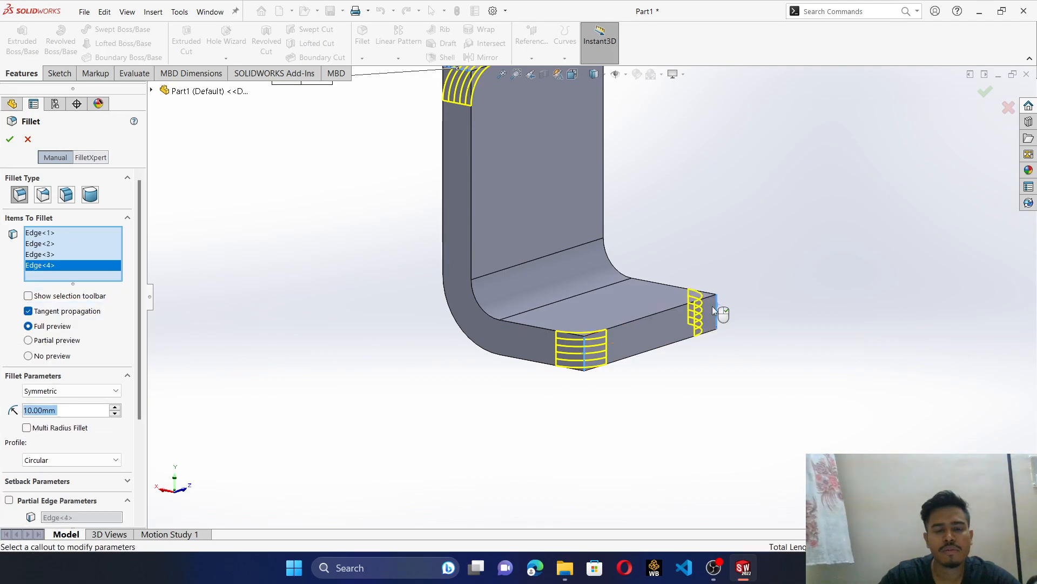
pyautogui.write('2')
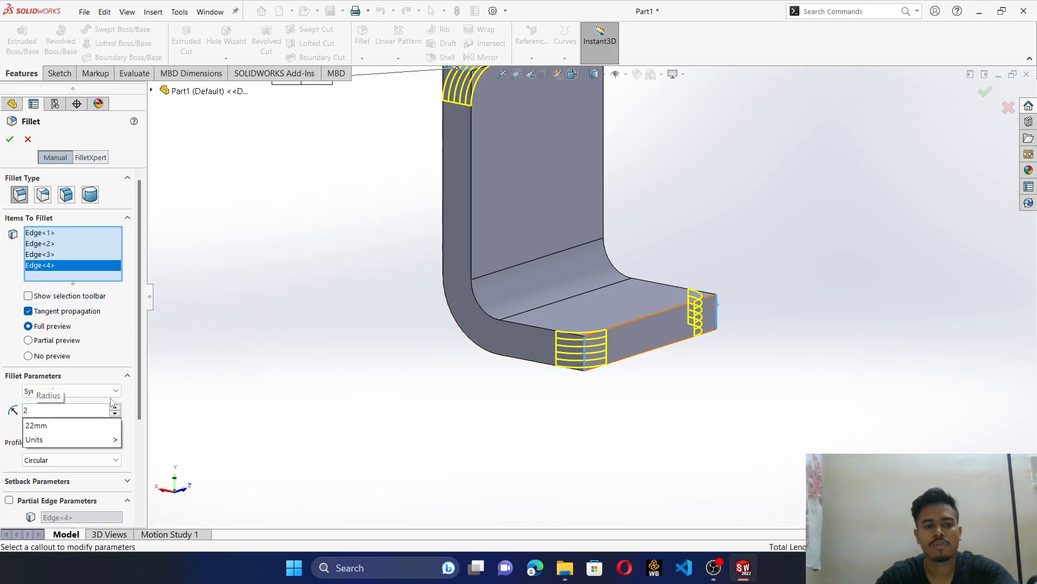
pyautogui.press('Return')
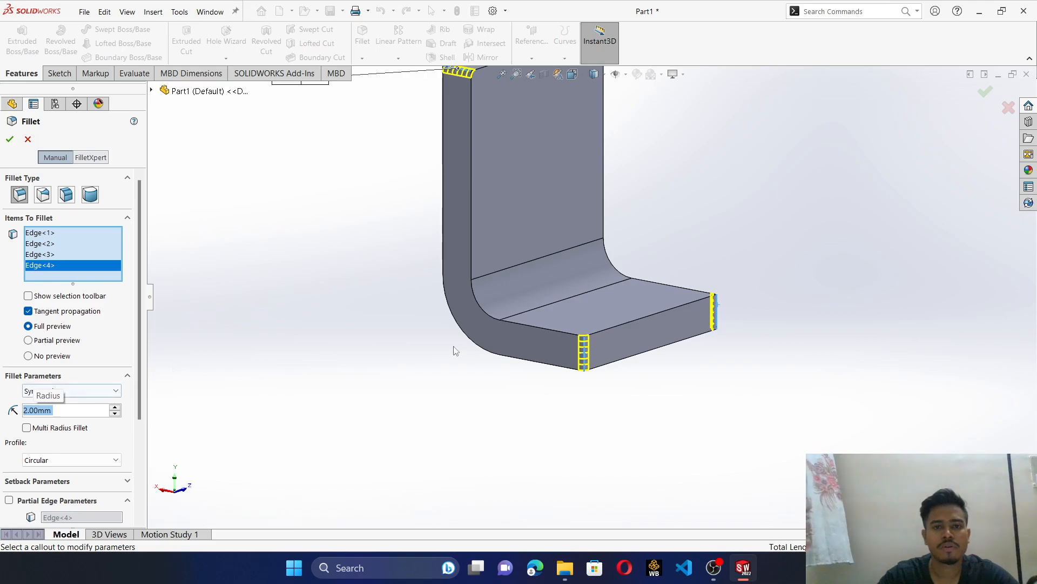
pyautogui.scroll(3, 455, 343)
pyautogui.scroll(-2, 538, 217)
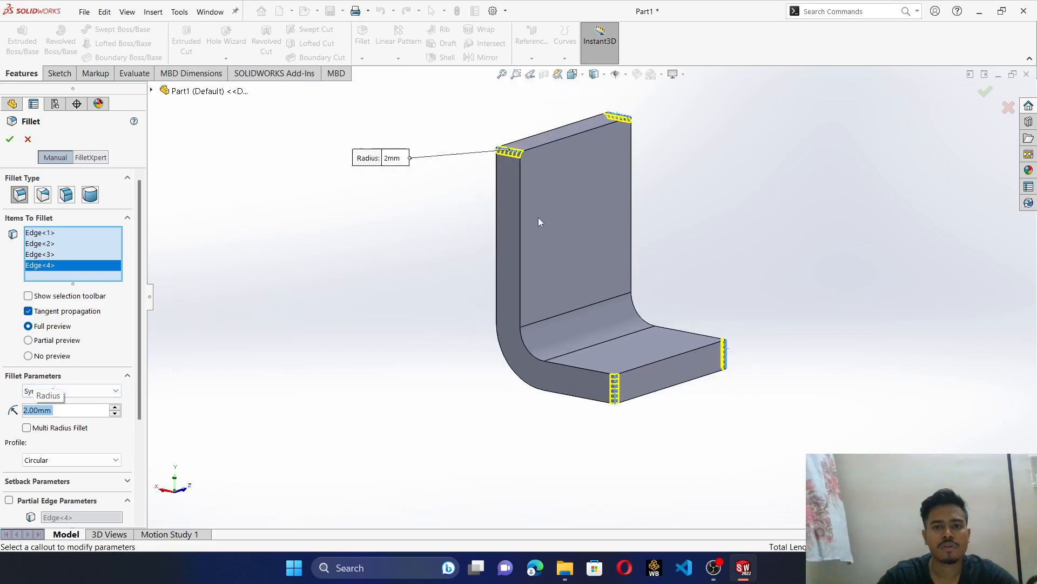
pyautogui.click(16, 140)
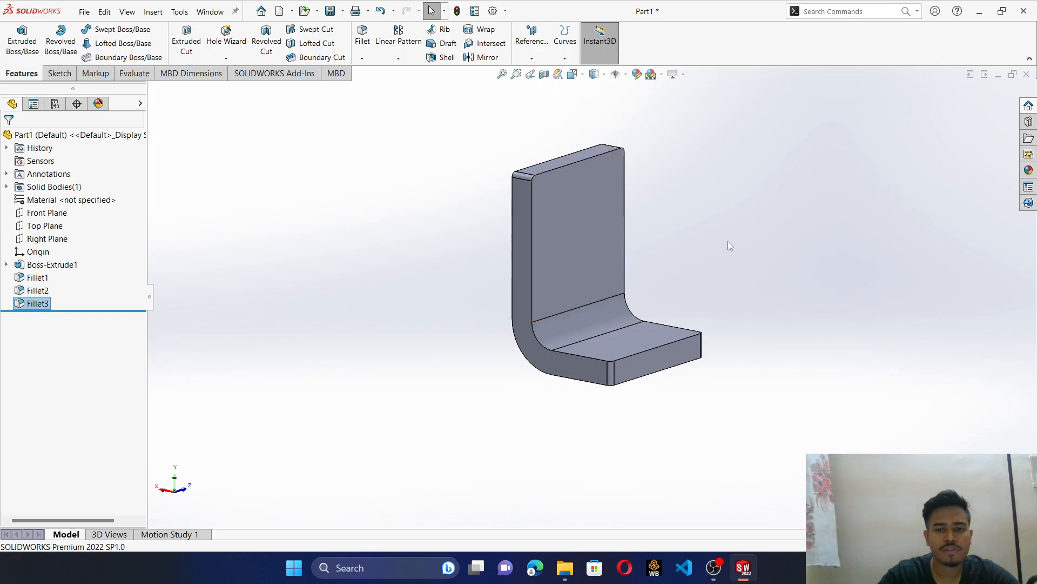
# - Sketch a circle about 16.5 mm in diameter near the middle of the base leg's flat upper face, viewed normal to it
pyautogui.scroll(-2, 729, 226)
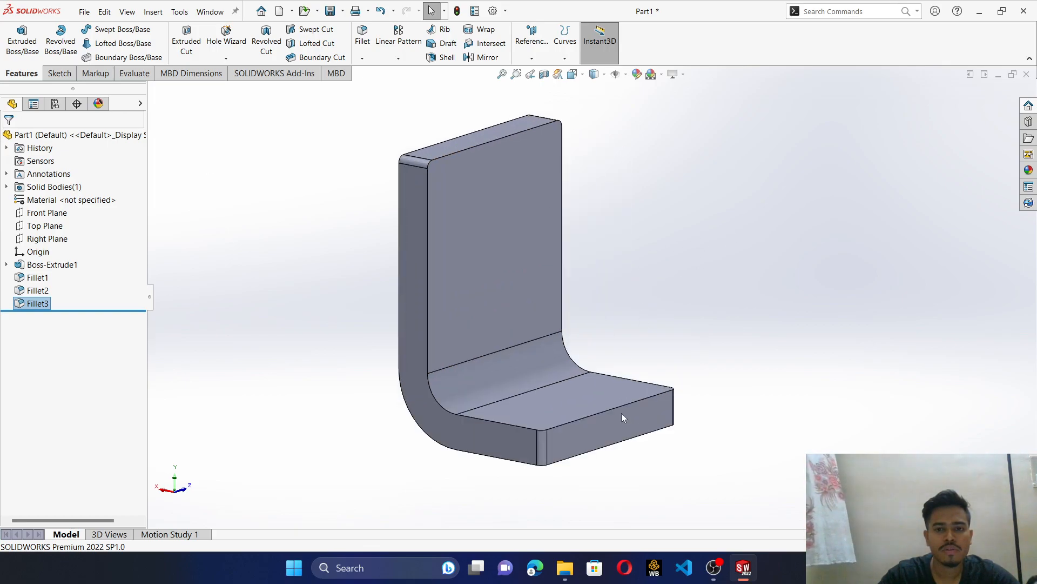
pyautogui.click(574, 393)
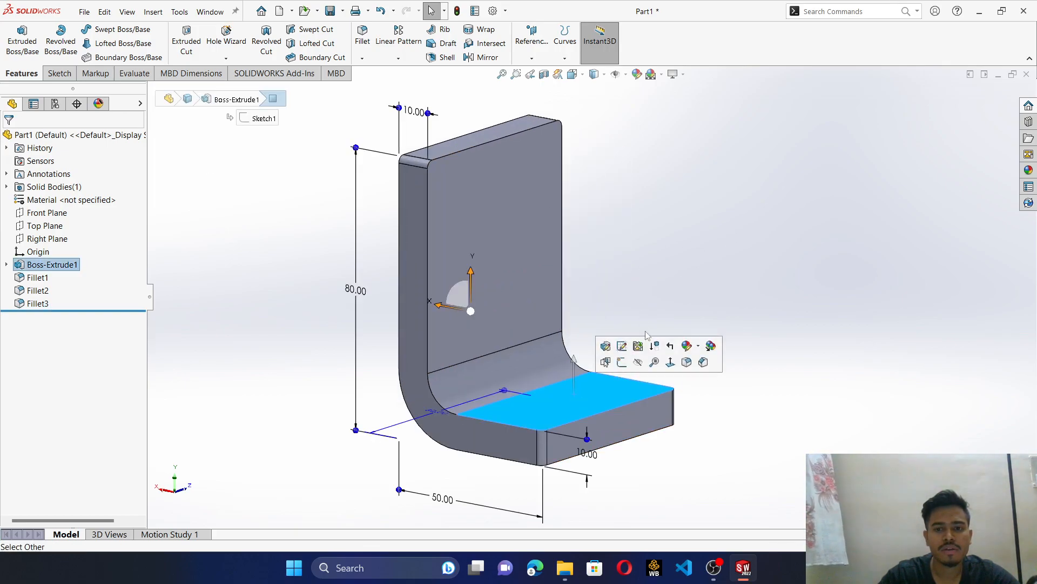
pyautogui.click(671, 362)
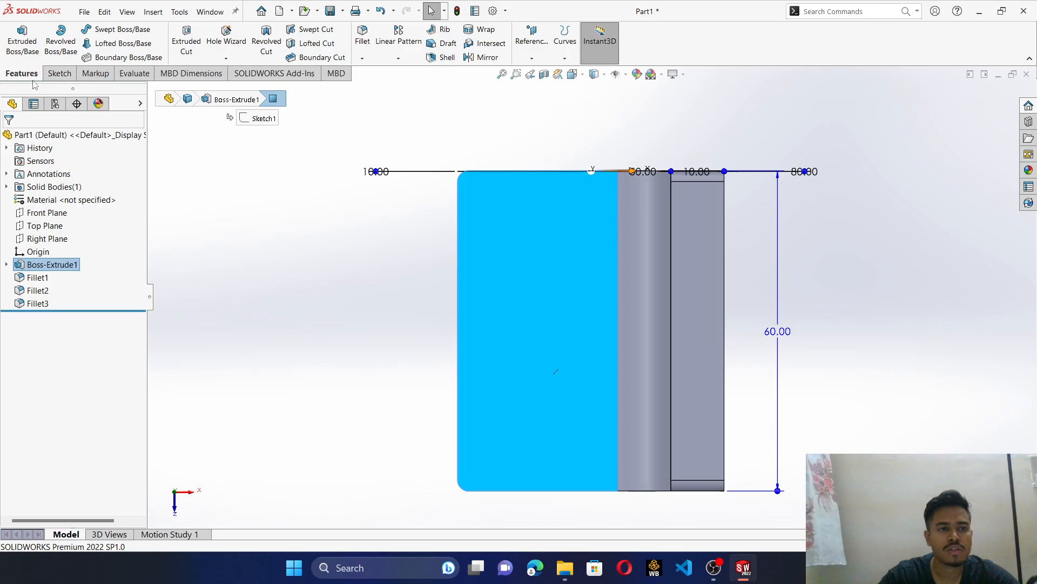
pyautogui.click(57, 74)
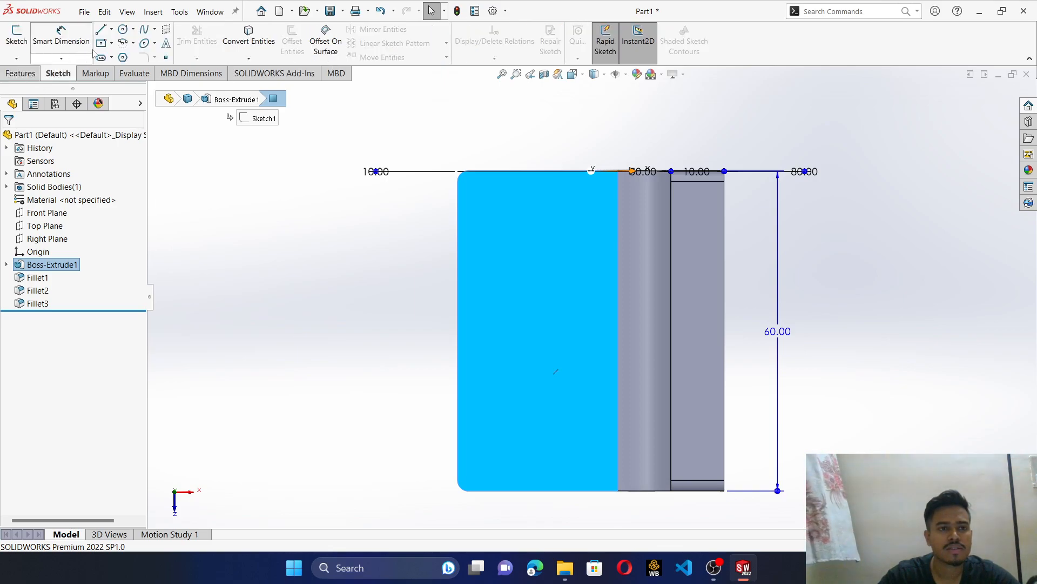
pyautogui.click(120, 30)
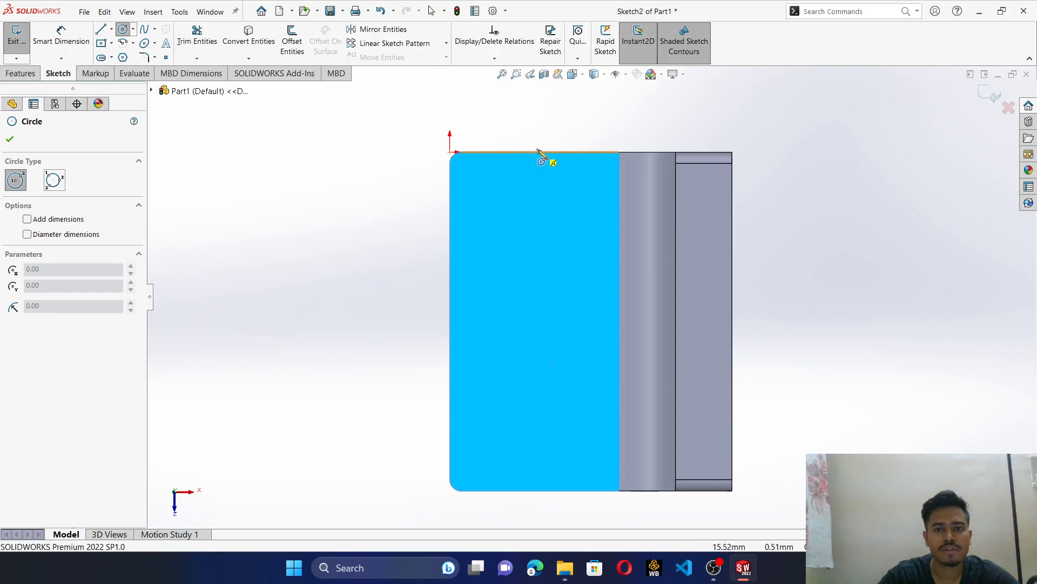
pyautogui.click(541, 325)
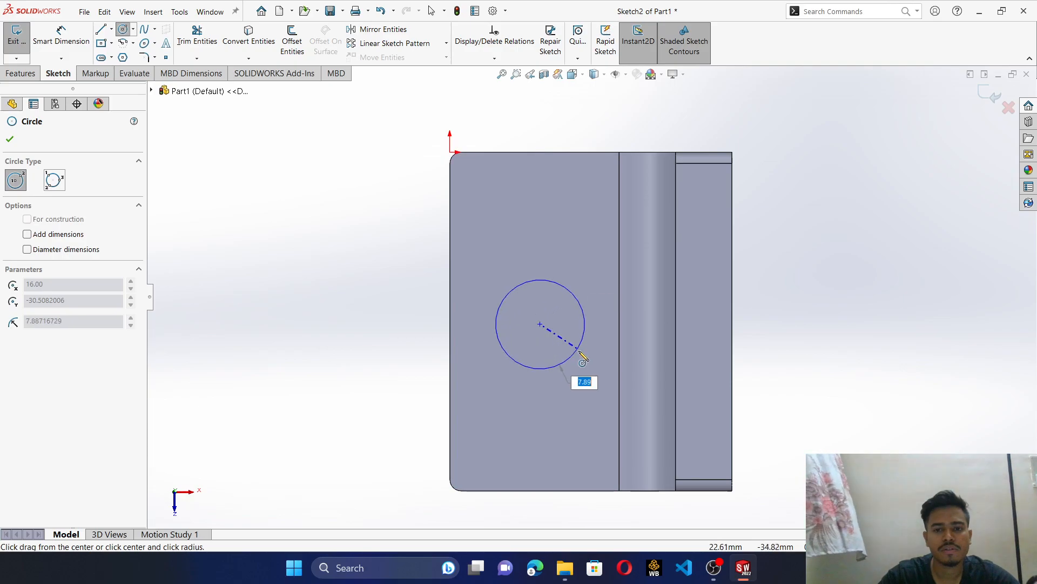
pyautogui.click(579, 351)
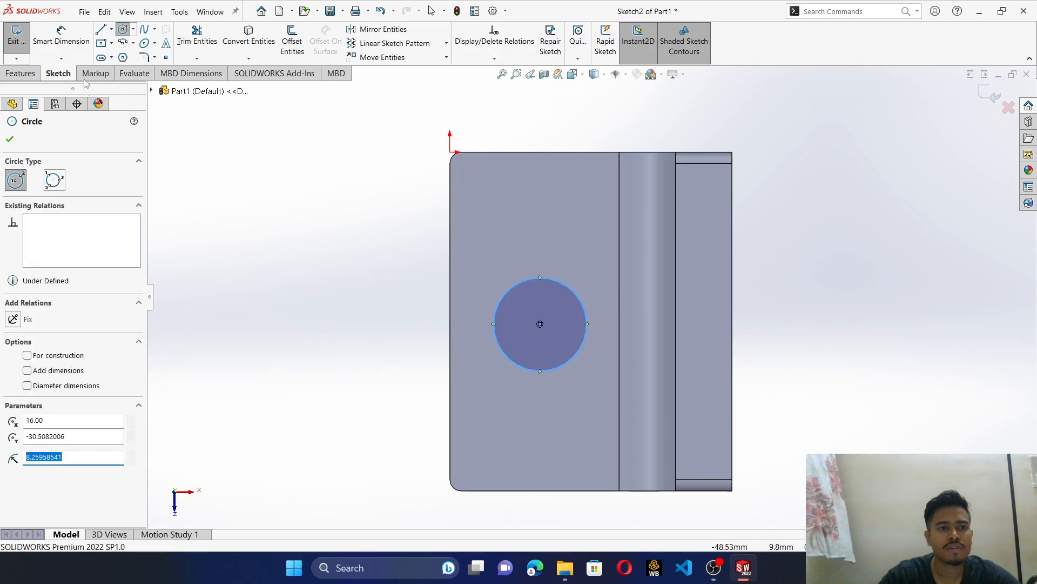
# - Dimension the circle's diameter to 15 mm
pyautogui.click(60, 43)
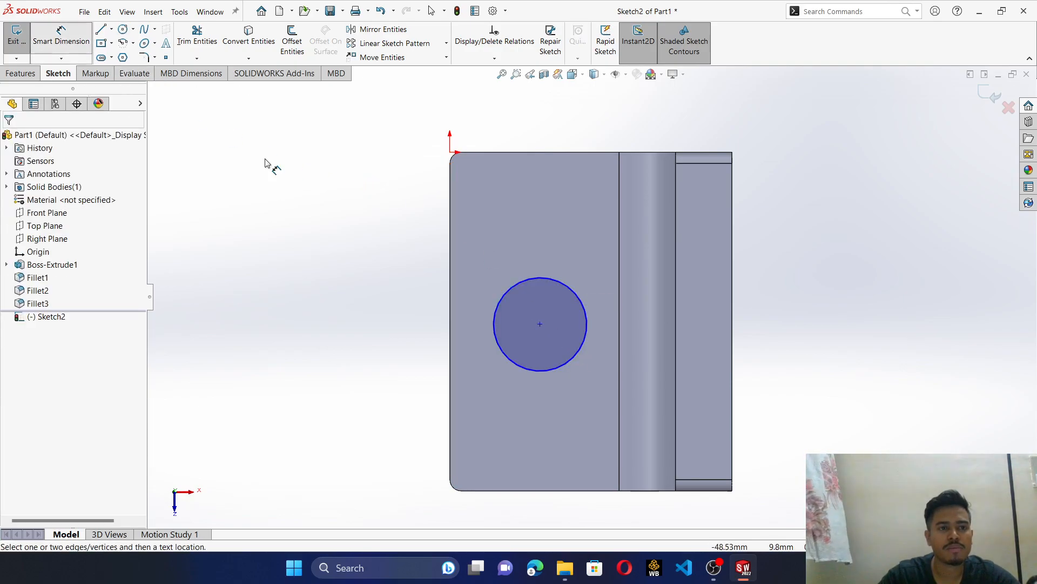
pyautogui.click(492, 324)
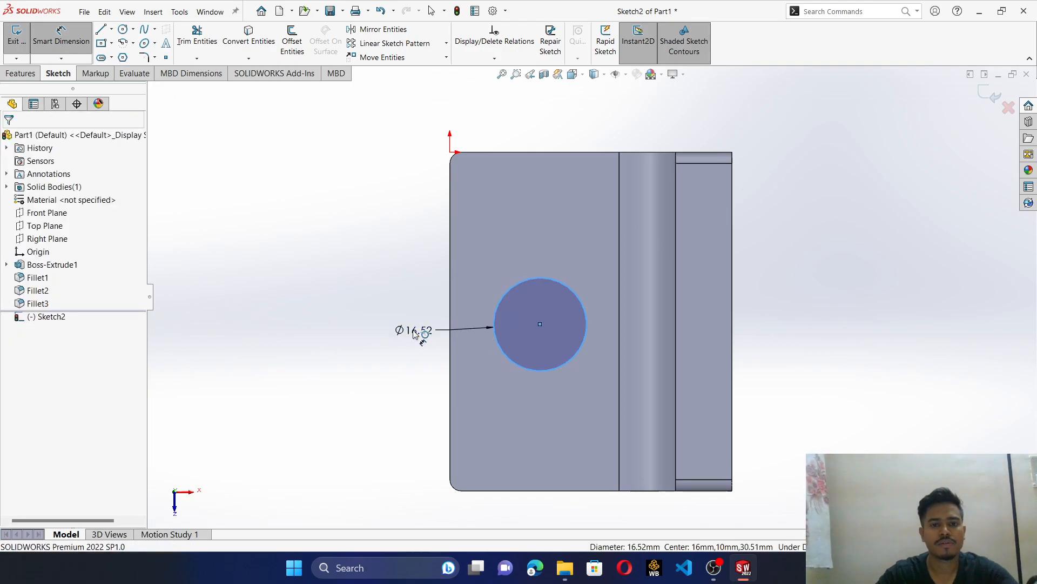
pyautogui.click(413, 331)
pyautogui.write('15')
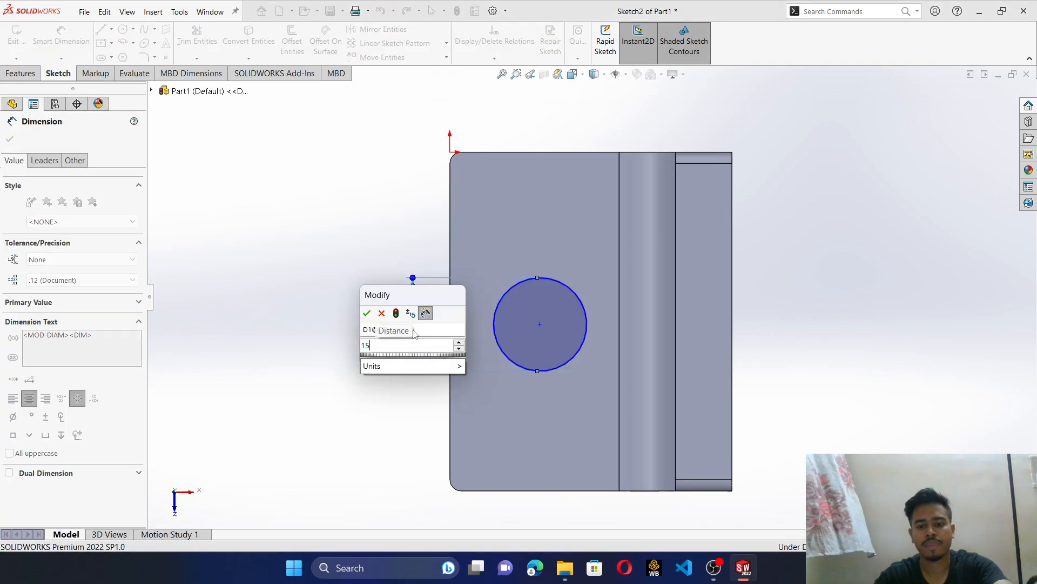
pyautogui.press('Return')
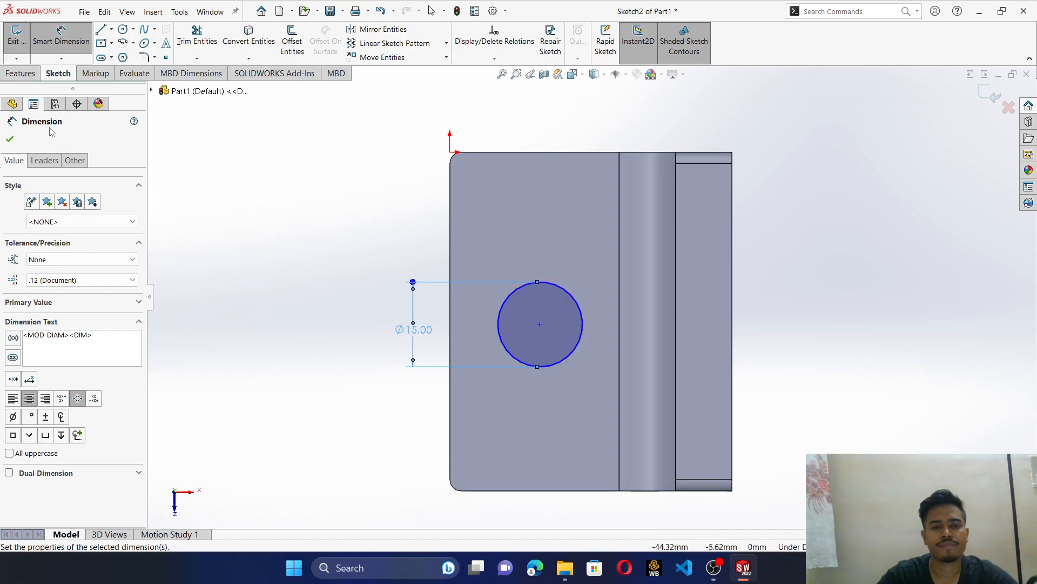
pyautogui.click(30, 77)
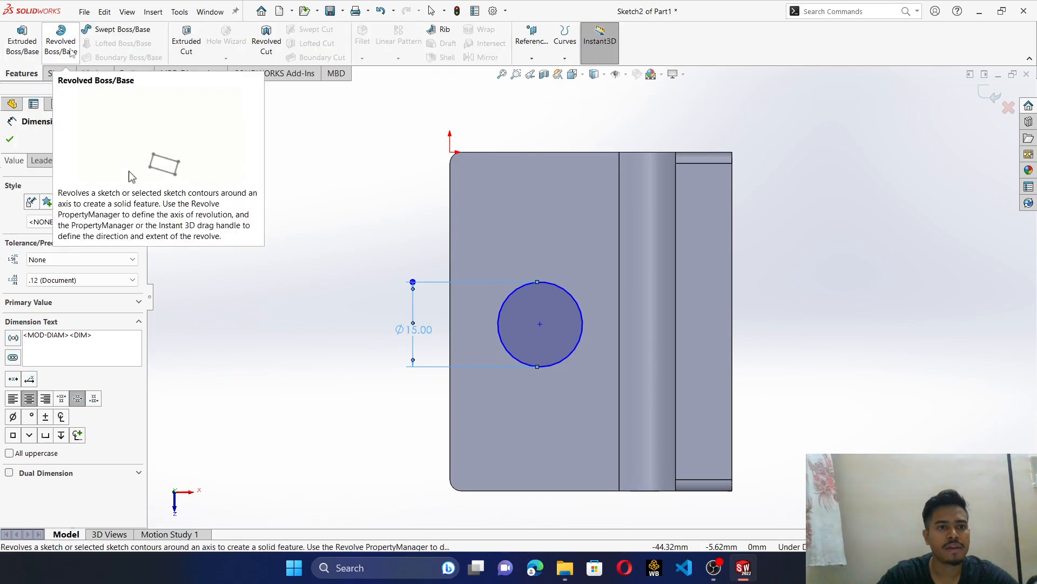
# - Cut-extrude the 15 mm circle 60 mm blind from the sketch plane to make a hole through the base leg
pyautogui.click(186, 41)
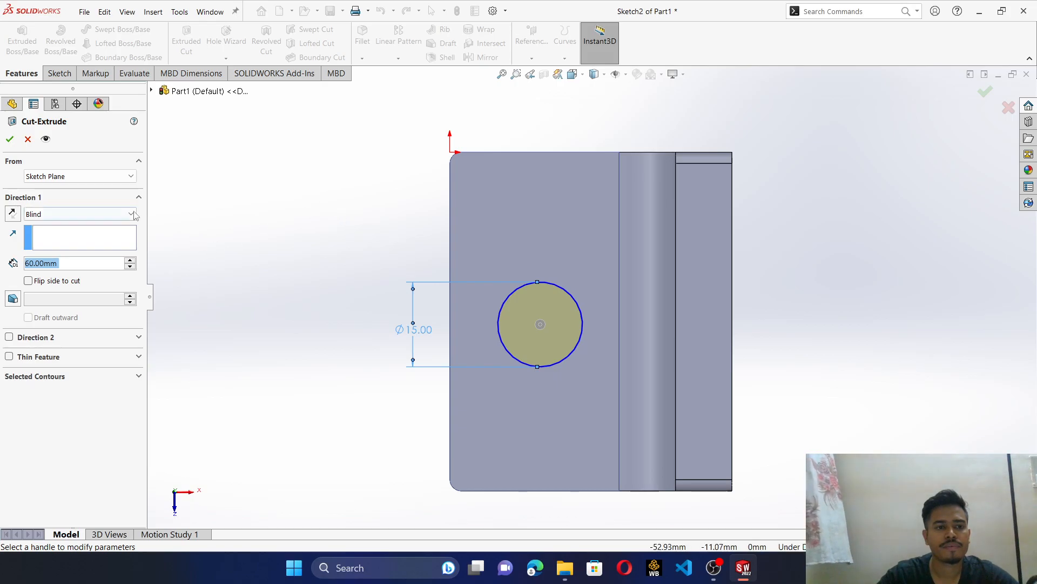
pyautogui.moveTo(275, 221); pyautogui.dragTo(611, 32, button='middle')
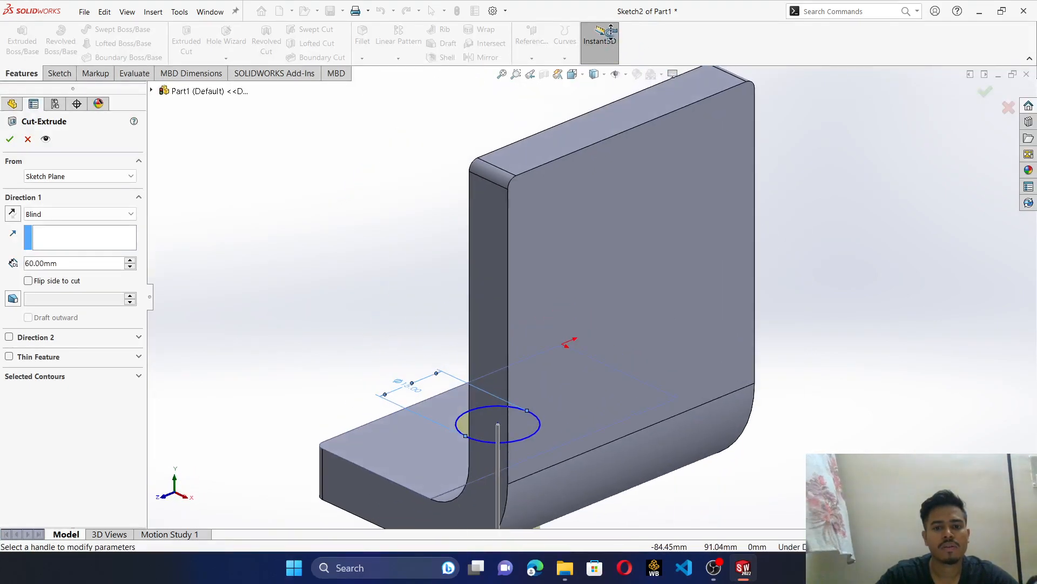
pyautogui.click(10, 138)
pyautogui.moveTo(275, 244); pyautogui.dragTo(472, 199, button='middle')
pyautogui.scroll(3, 601, 211)
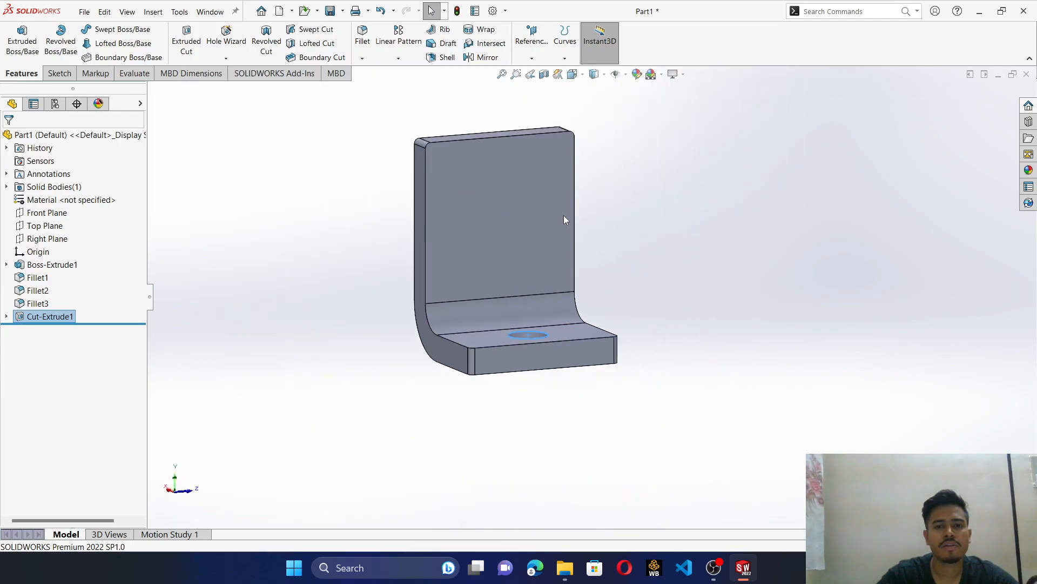
# - Sketch a circle about 23 mm in diameter on the upright's inner face, centred across its width and viewed normal to it
pyautogui.click(517, 208)
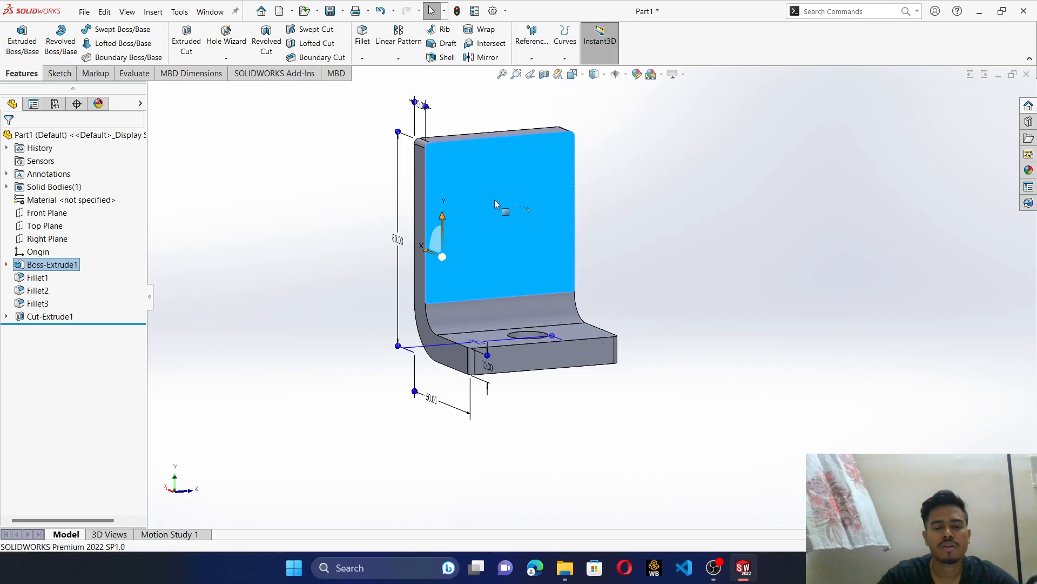
pyautogui.click(584, 177)
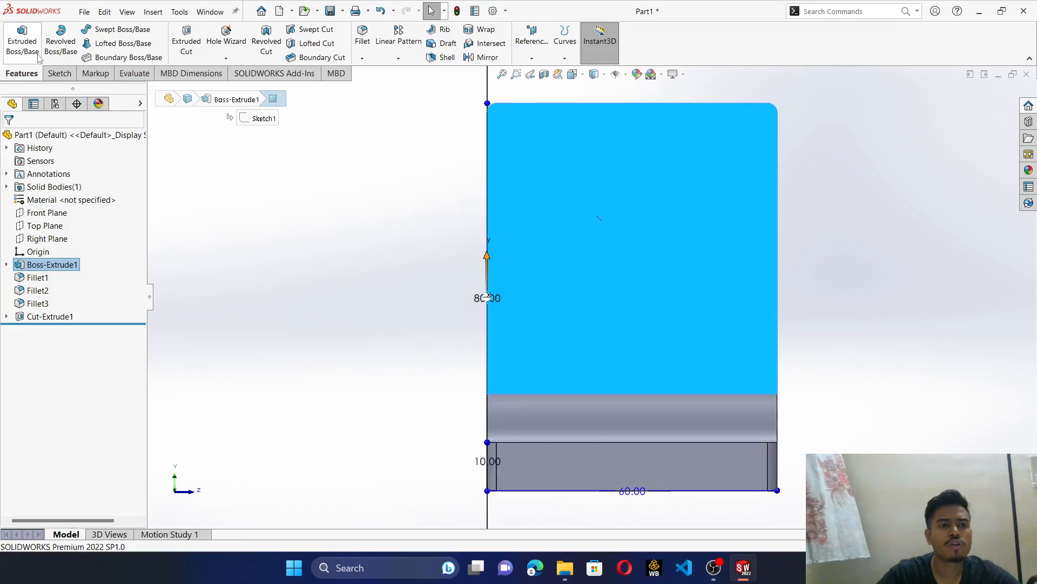
pyautogui.click(54, 77)
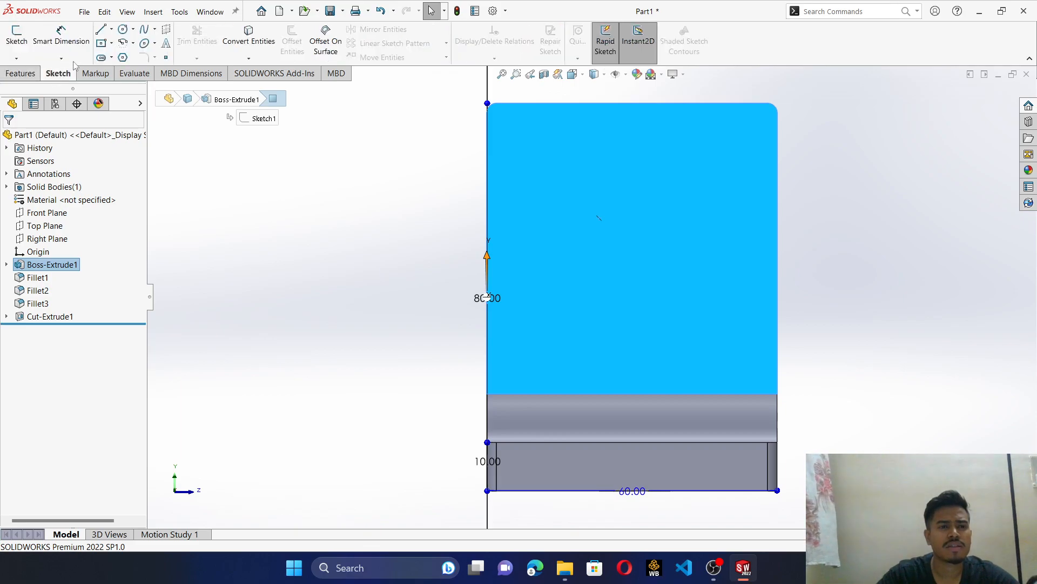
pyautogui.click(123, 28)
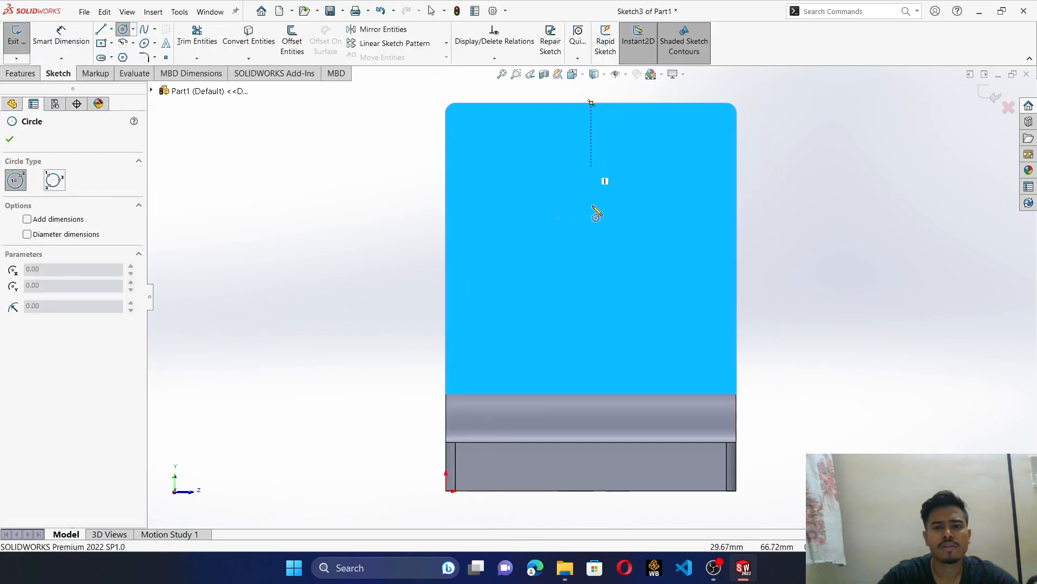
pyautogui.click(591, 244)
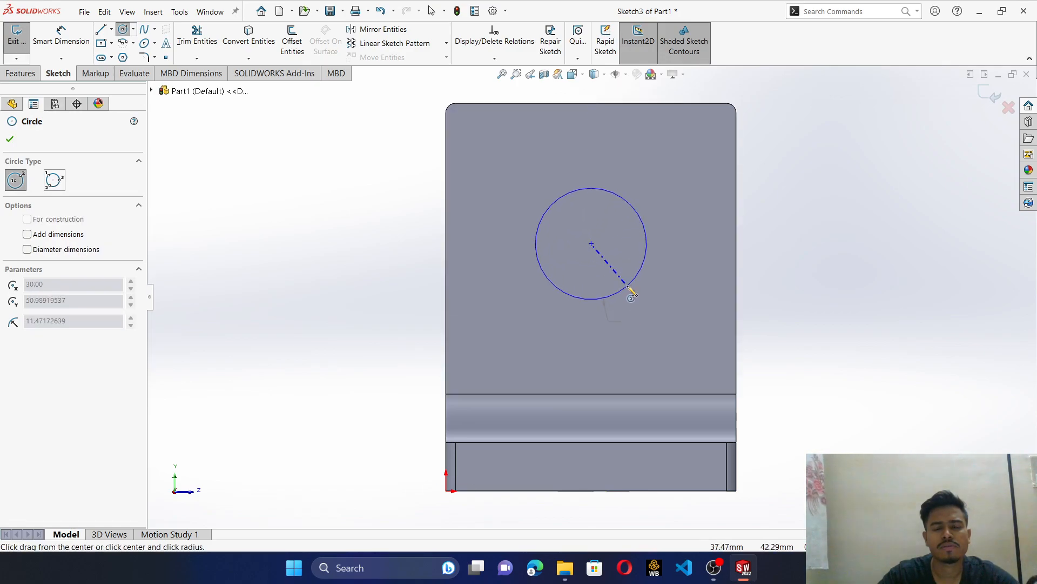
pyautogui.click(630, 291)
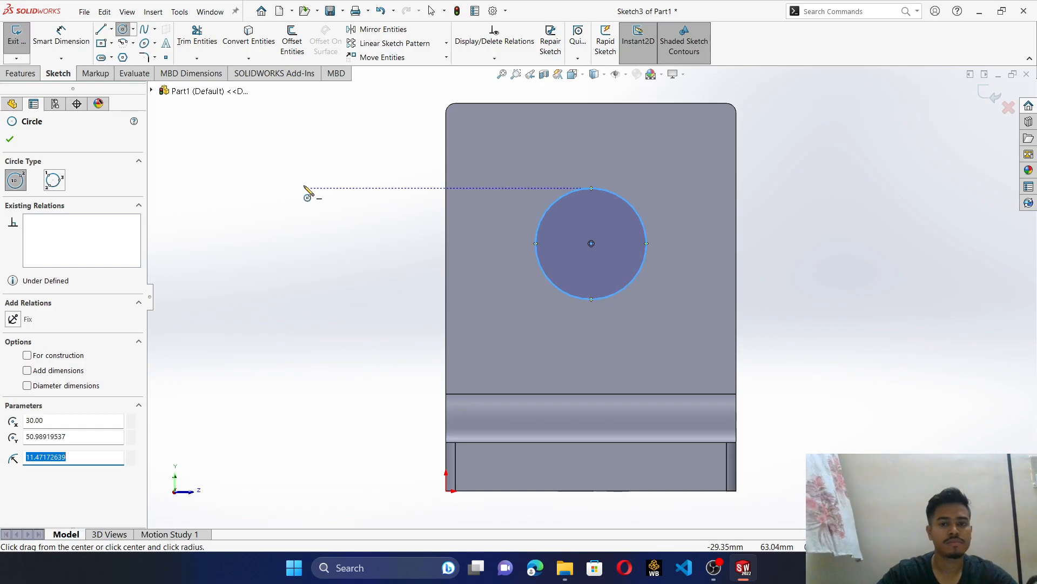
# - Dimension the diameter of the circle on the upright to 23 mm
pyautogui.click(72, 36)
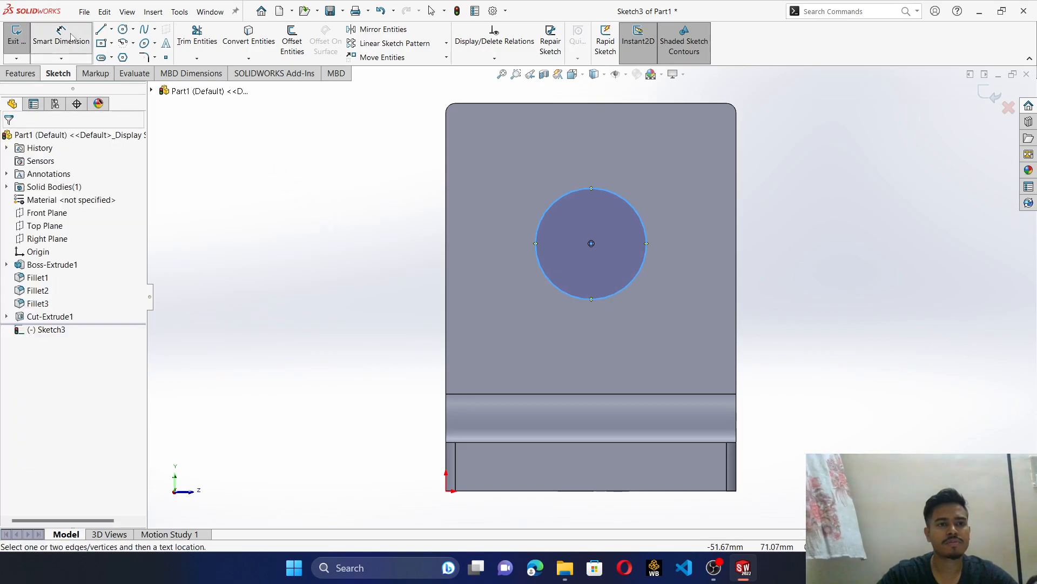
pyautogui.click(535, 238)
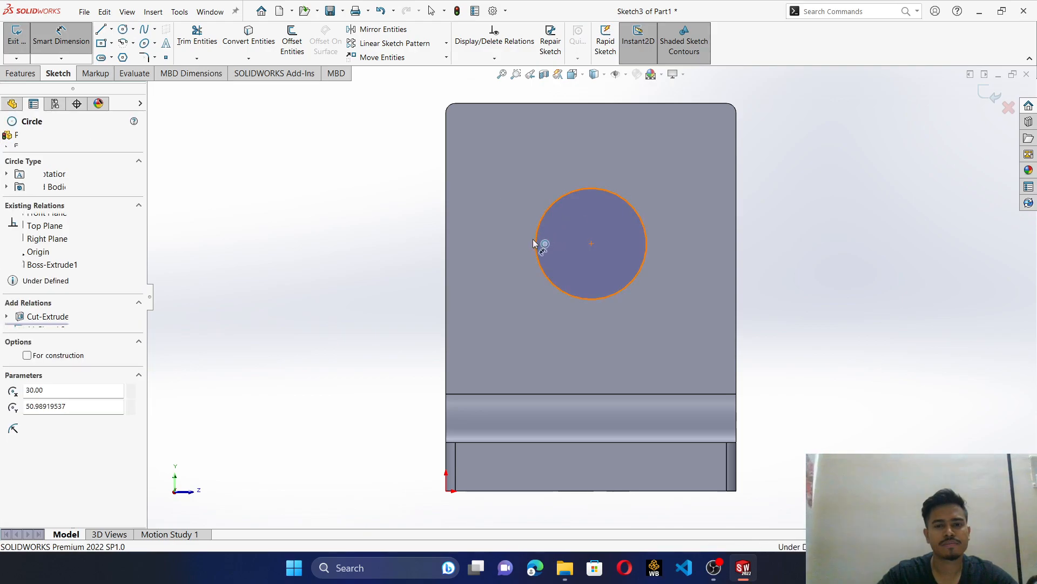
pyautogui.click(408, 258)
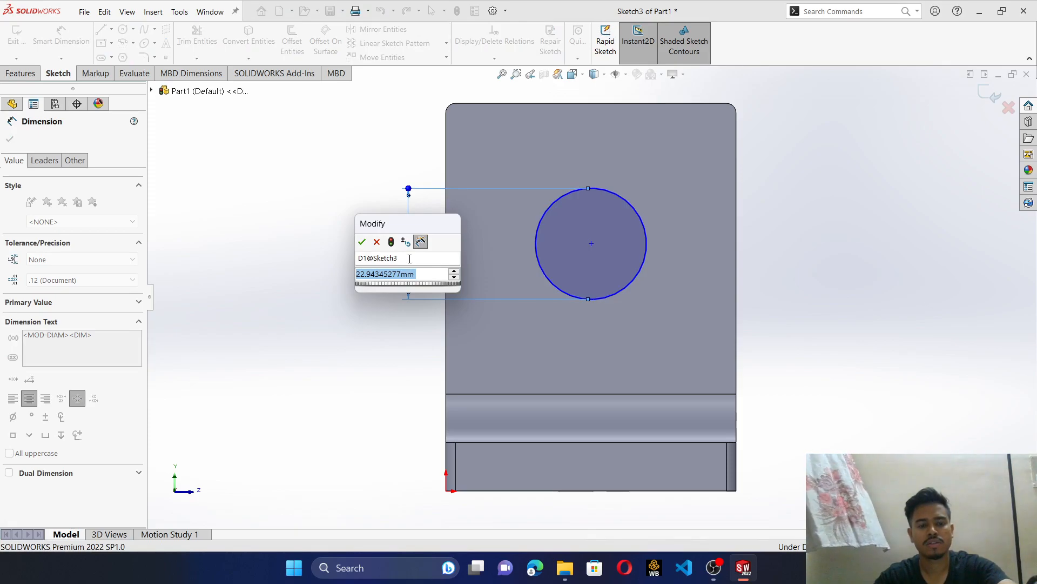
pyautogui.write('23')
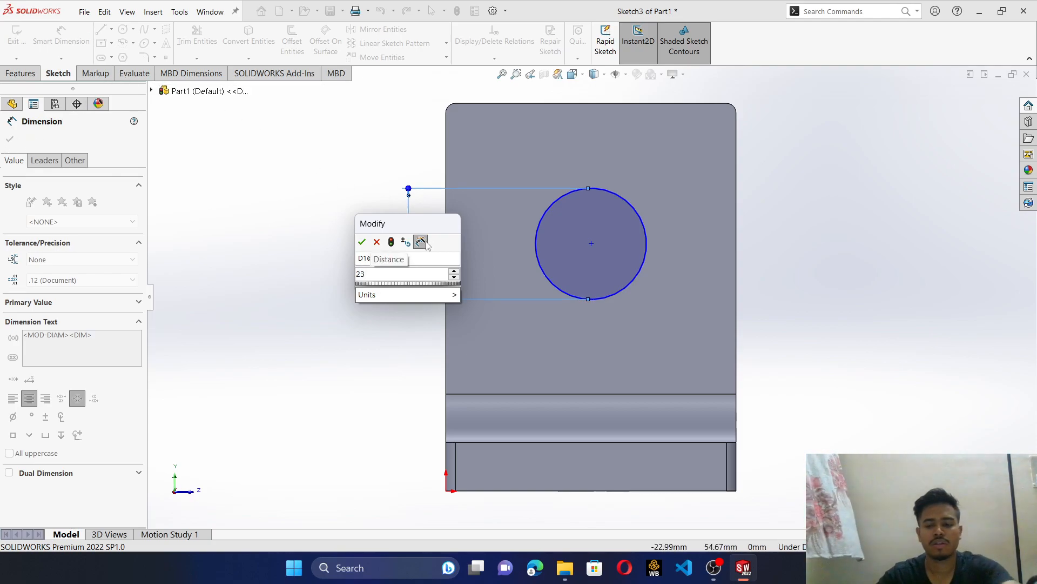
pyautogui.press('Return')
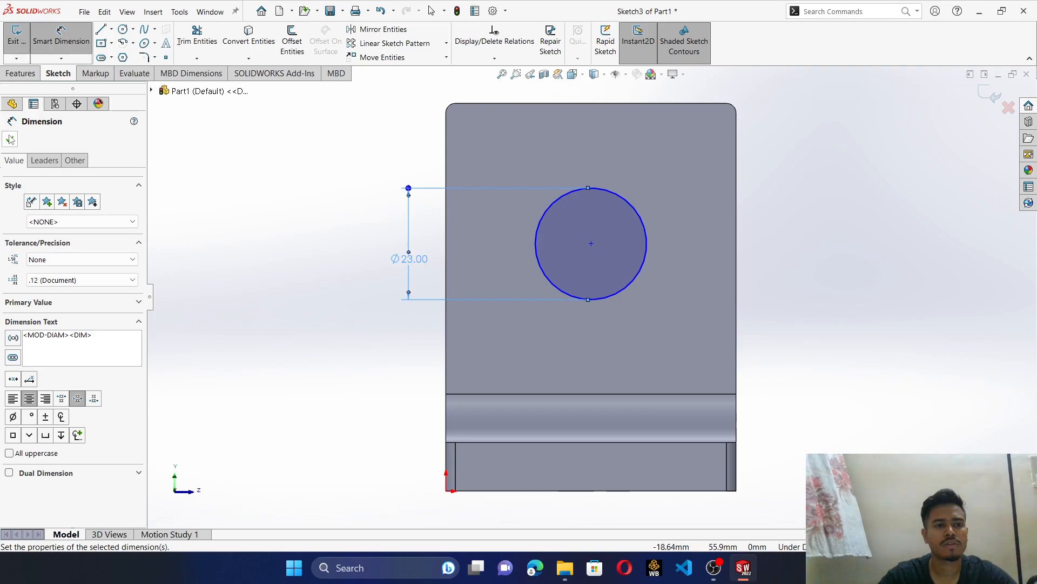
pyautogui.press('Escape')
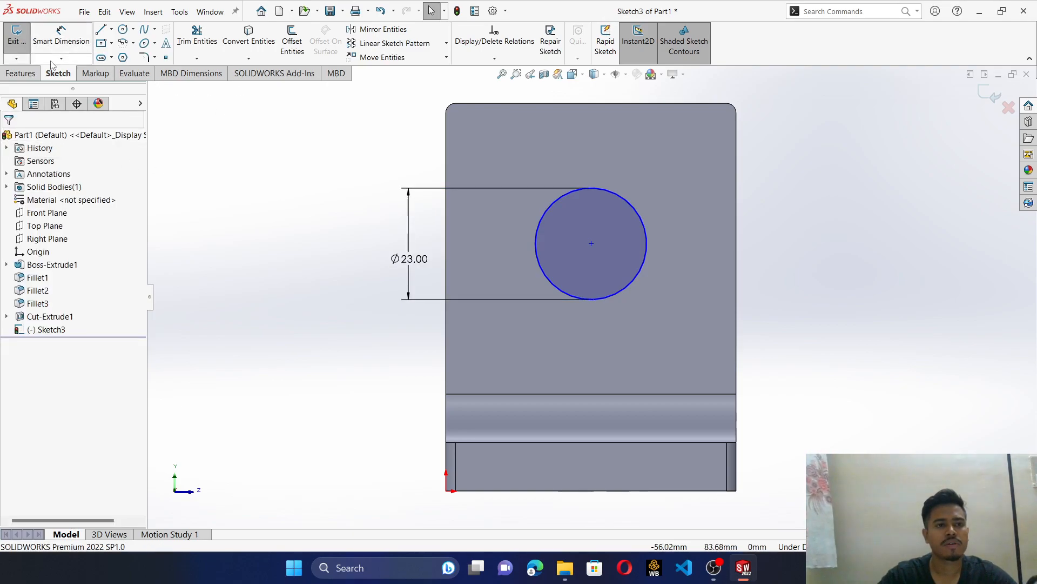
# - Cut-extrude the 23 mm circle 60 mm blind to make a hole through the upright
pyautogui.click(20, 73)
pyautogui.click(187, 42)
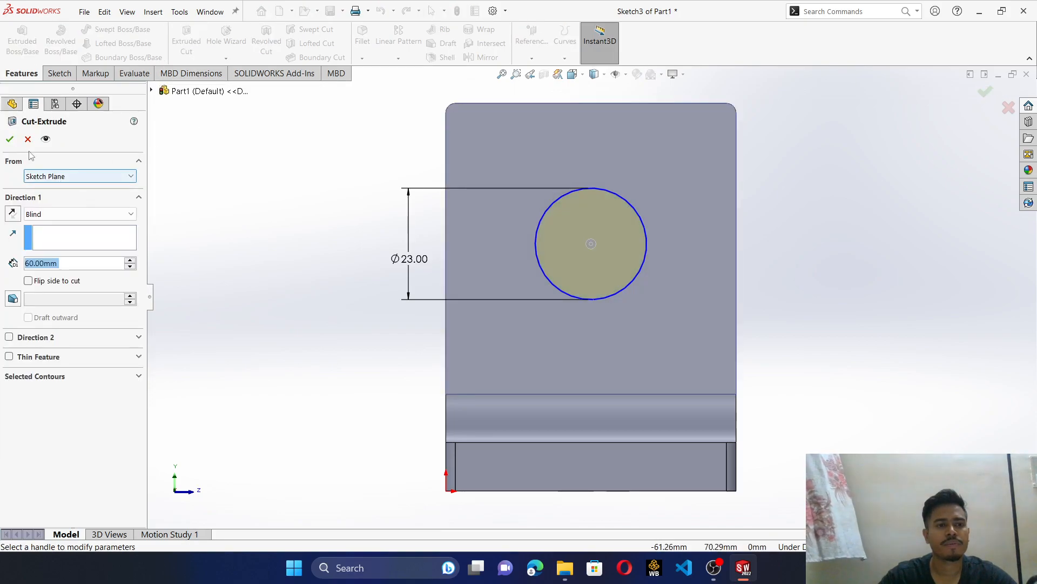
pyautogui.click(9, 139)
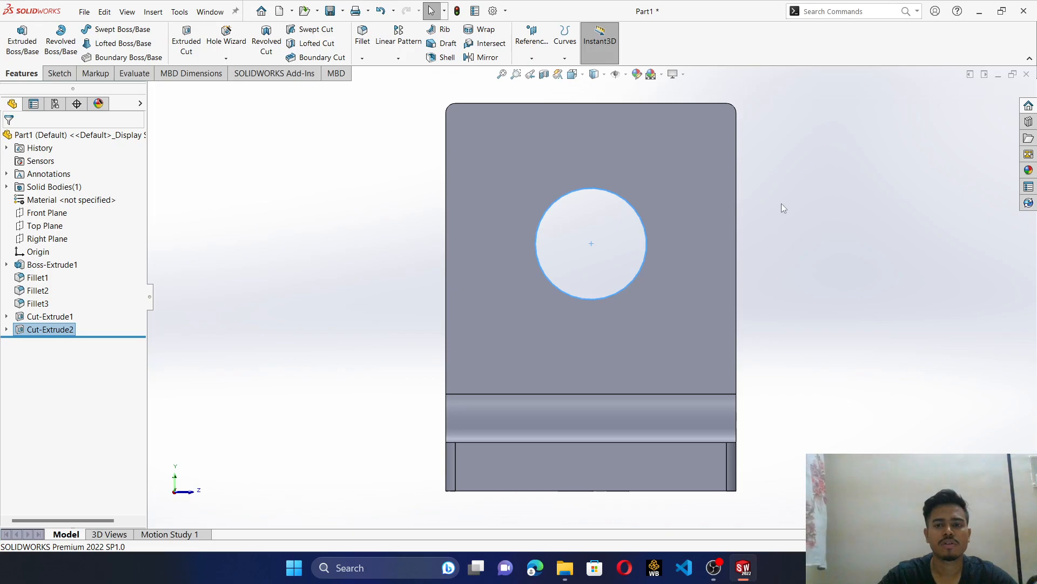
pyautogui.moveTo(793, 232); pyautogui.dragTo(861, 318, button='middle')
pyautogui.press('f')
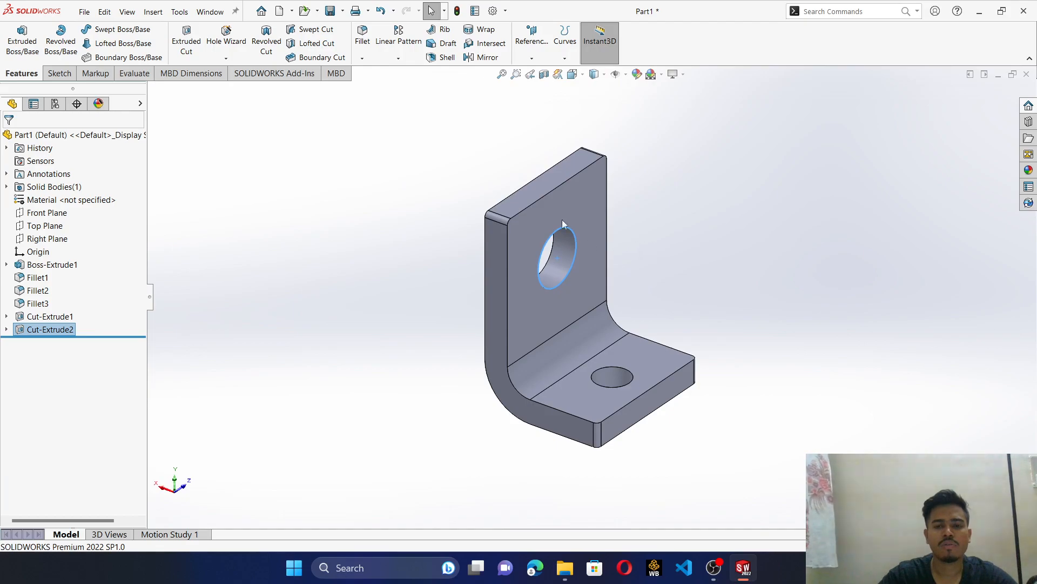
pyautogui.click(81, 12)
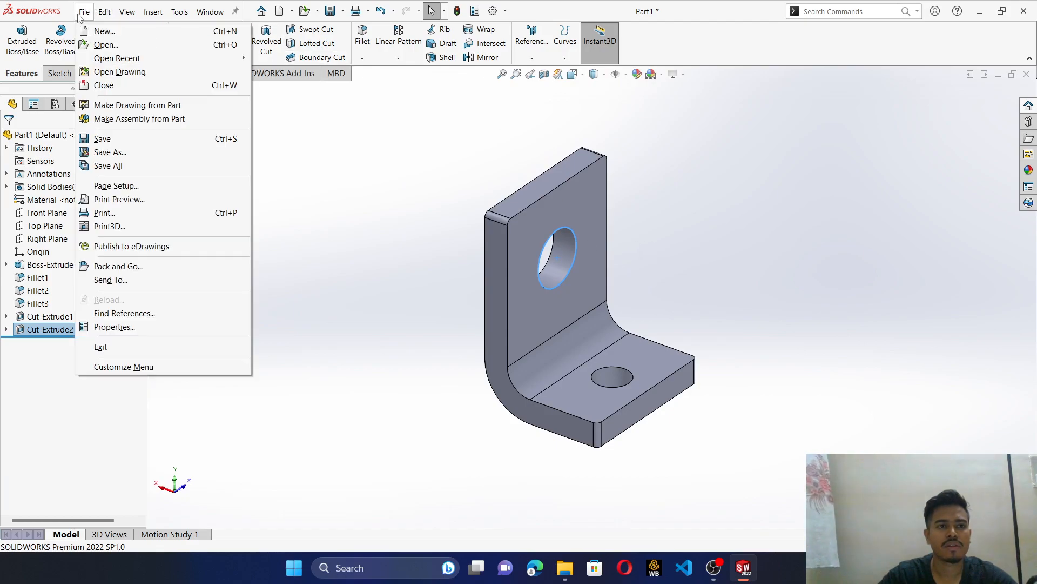
pyautogui.press('Escape')
pyautogui.click(84, 12)
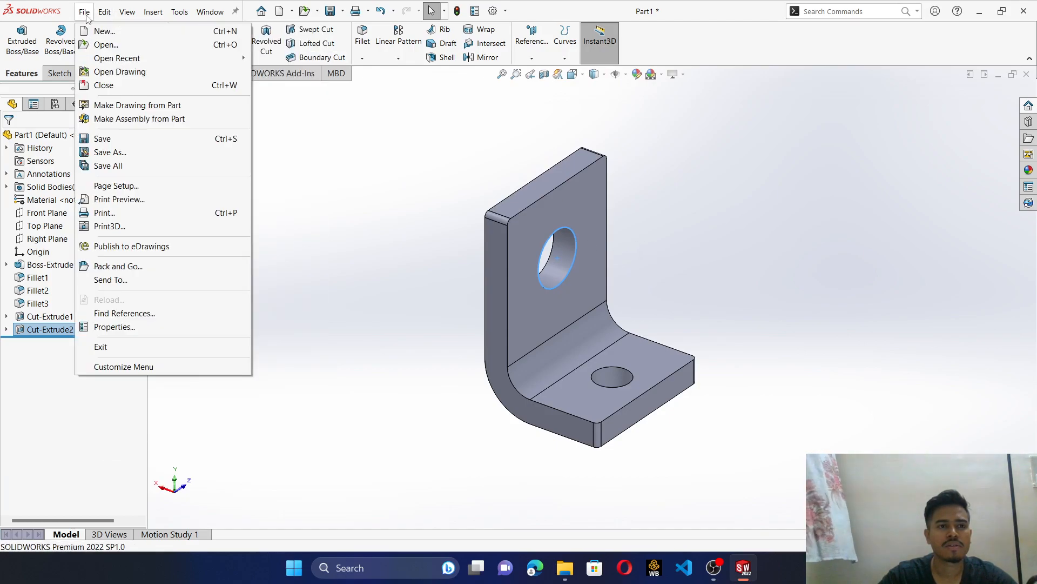
pyautogui.click(110, 152)
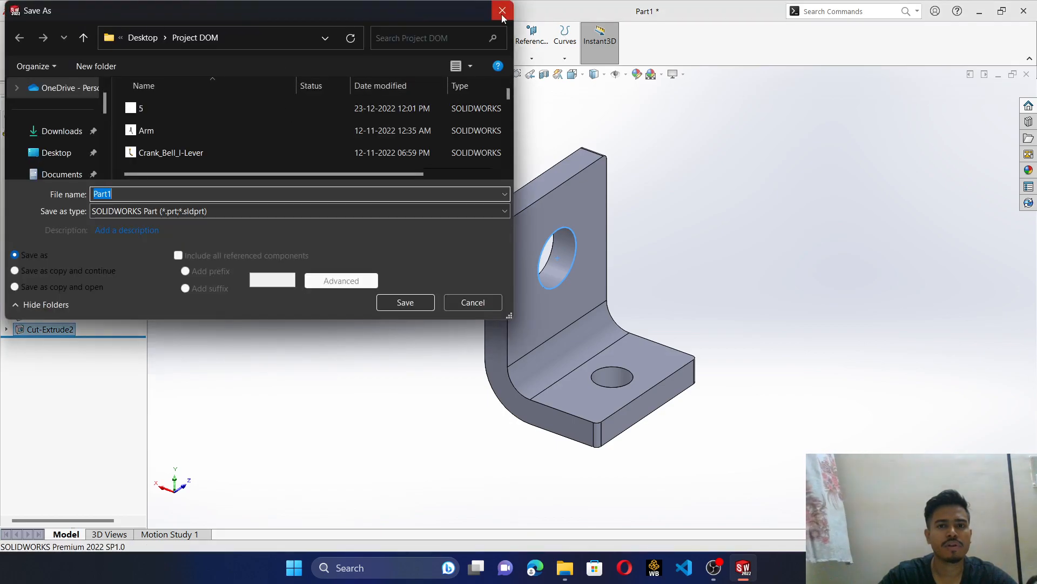
pyautogui.click(498, 10)
# - Export all bodies of the bracket as an IGES file named bracket11 in the Project DOM folder
pyautogui.click(84, 12)
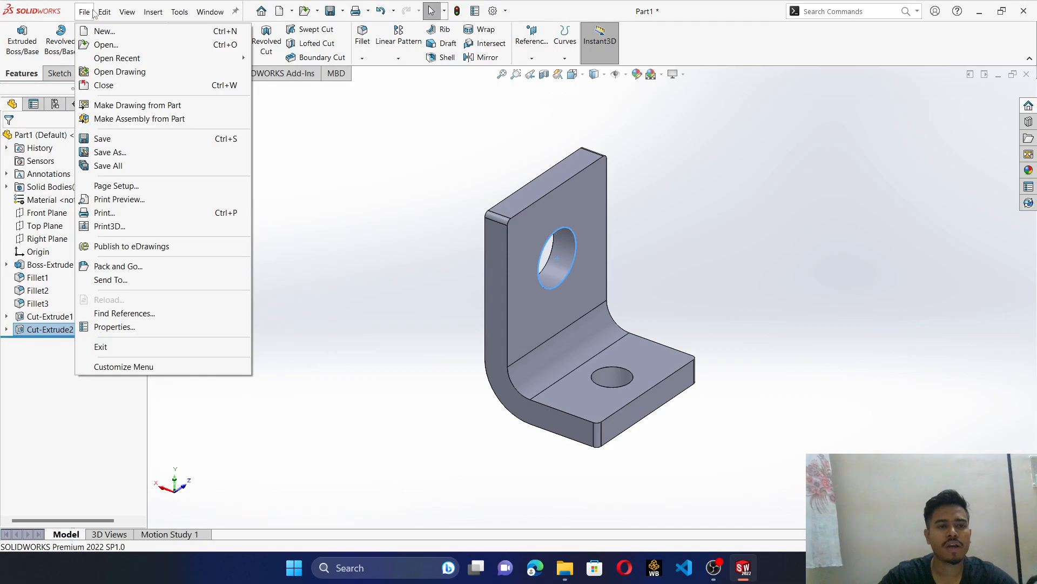
pyautogui.click(127, 153)
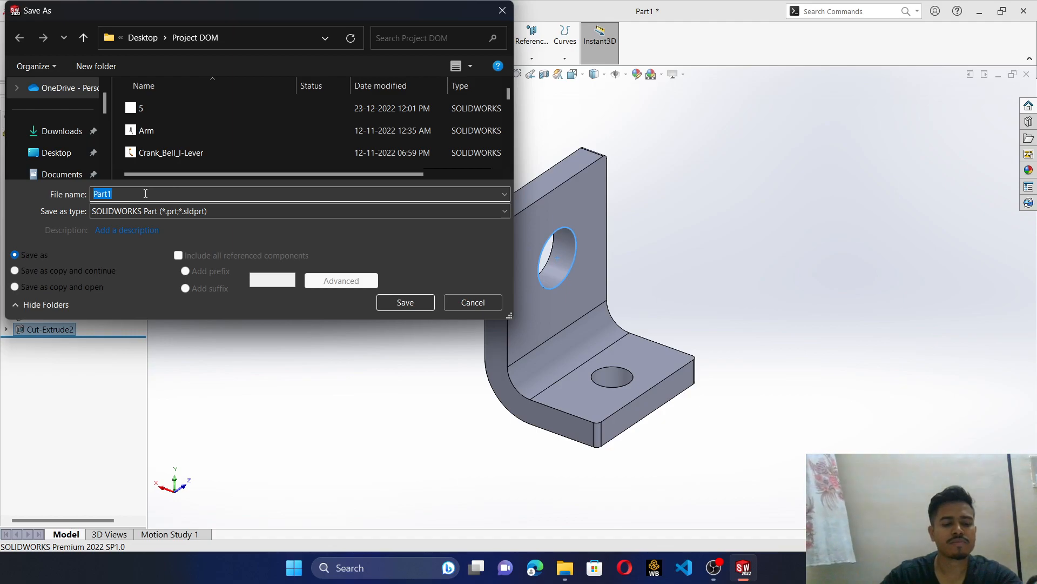
pyautogui.write('bfra')
pyautogui.press('BackSpace')
pyautogui.press('BackSpace')
pyautogui.press('BackSpace')
pyautogui.write('racket11')
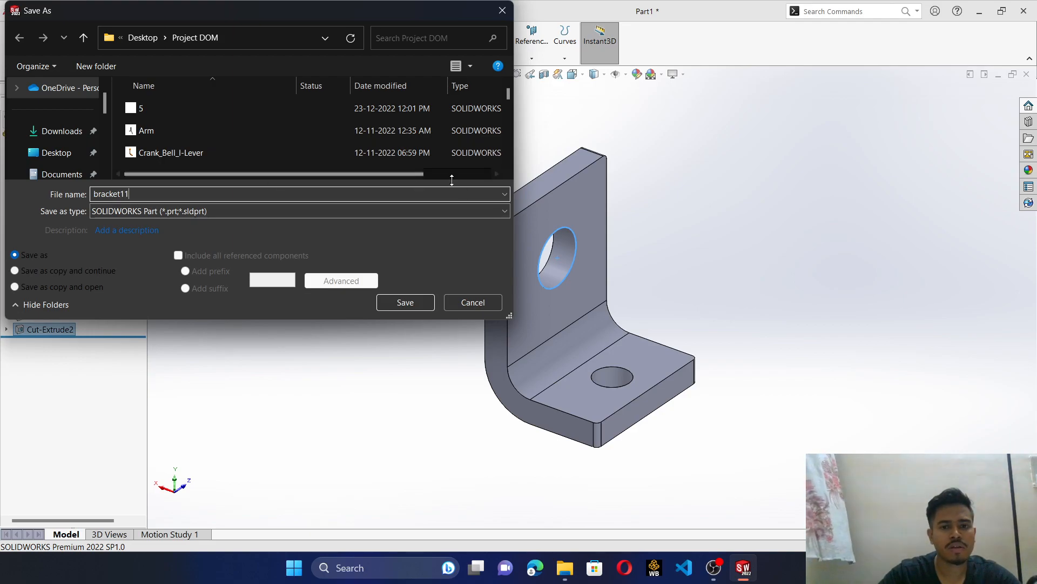
pyautogui.click(506, 211)
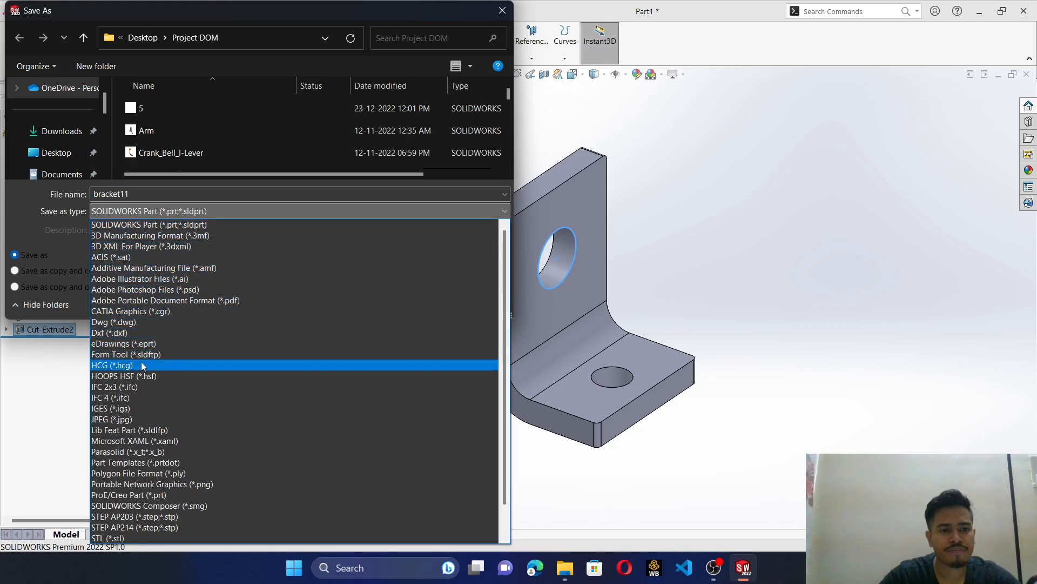
pyautogui.click(138, 408)
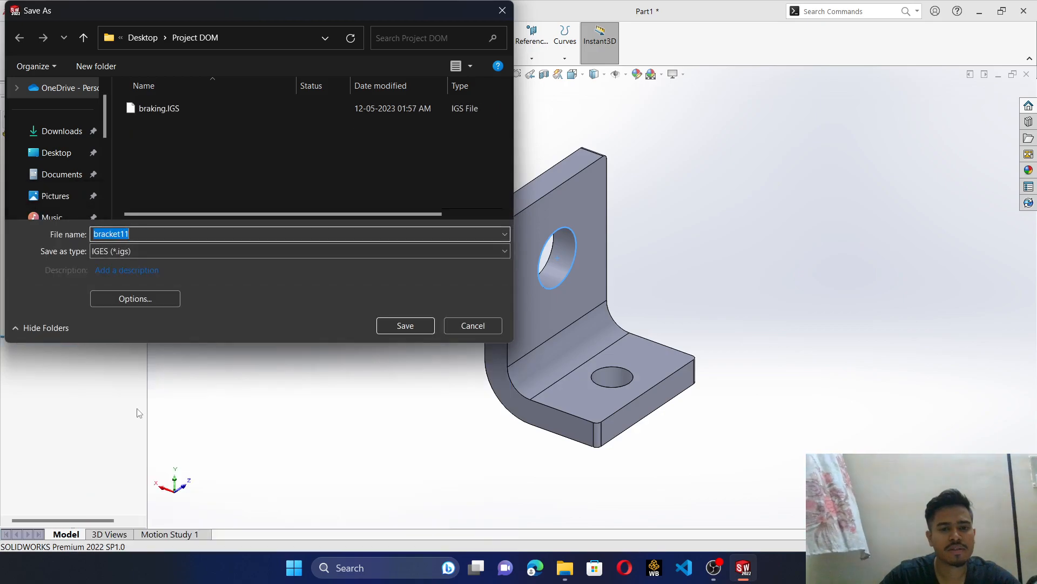
pyautogui.click(404, 326)
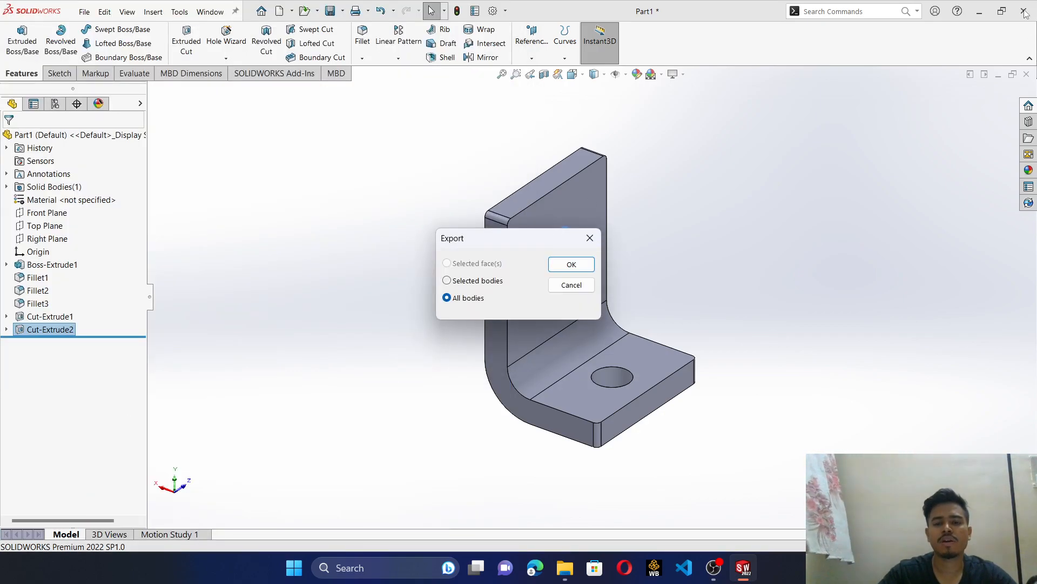
pyautogui.click(570, 264)
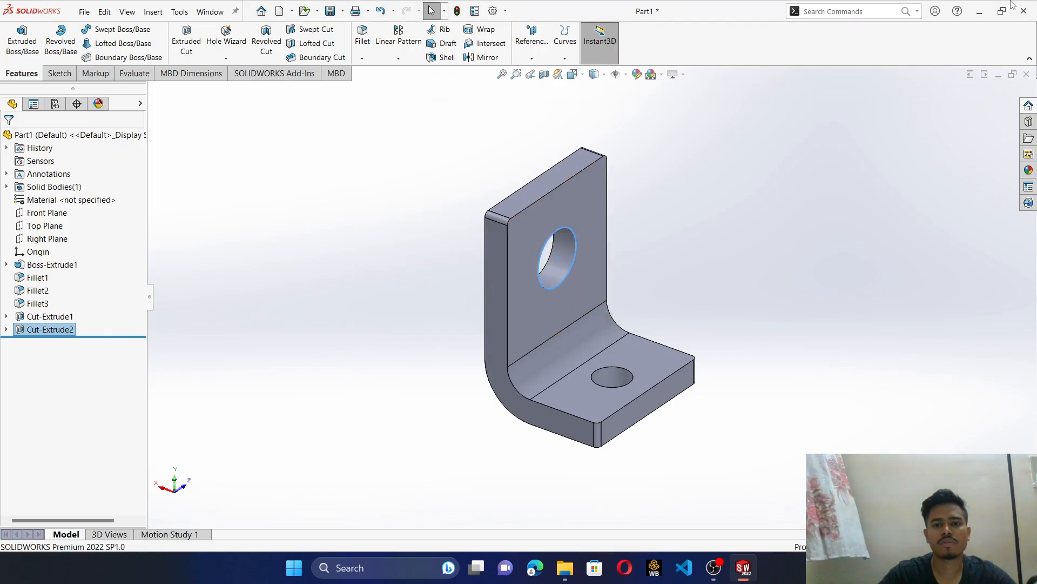
# - Close SOLIDWORKS without saving the modified part and launch Ansys Workbench 2022 R2
pyautogui.click(1025, 11)
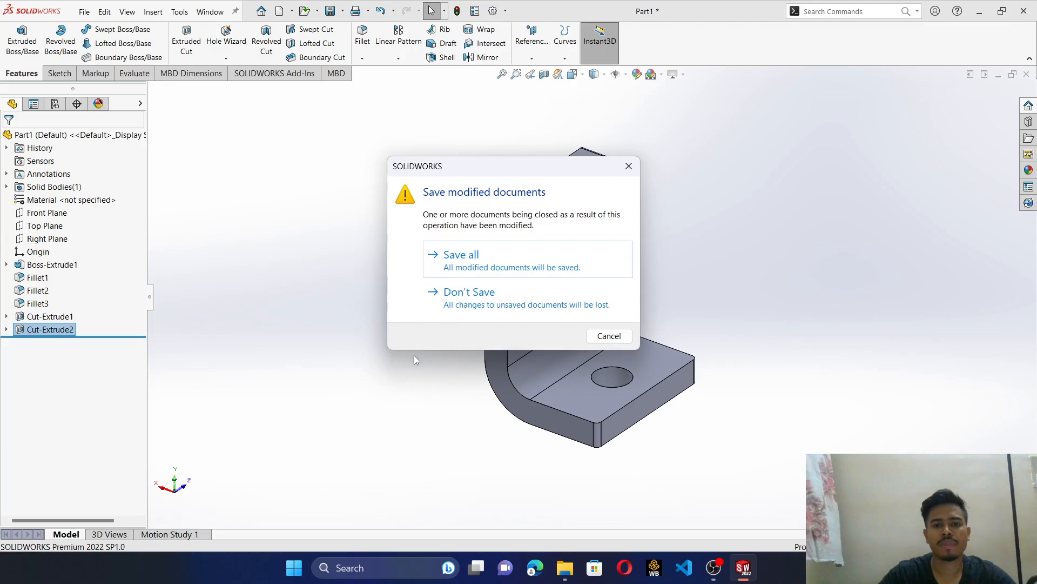
pyautogui.click(463, 302)
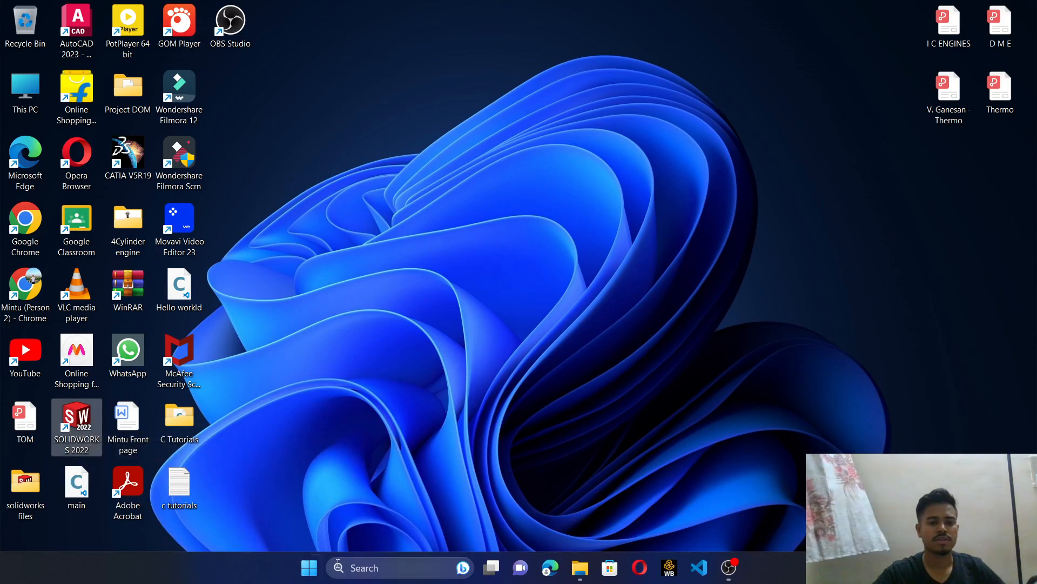
pyautogui.click(351, 574)
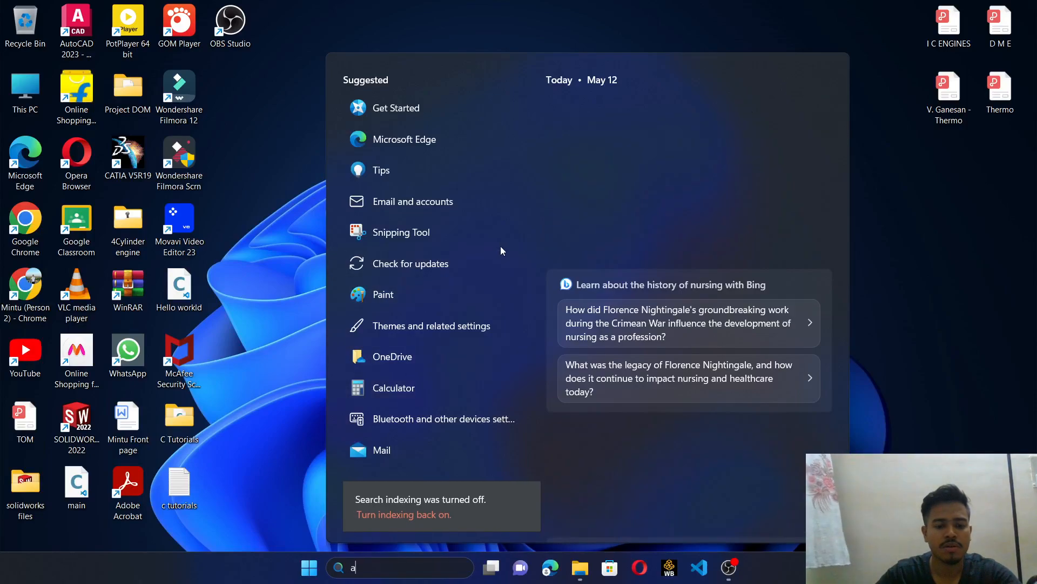
pyautogui.write('an')
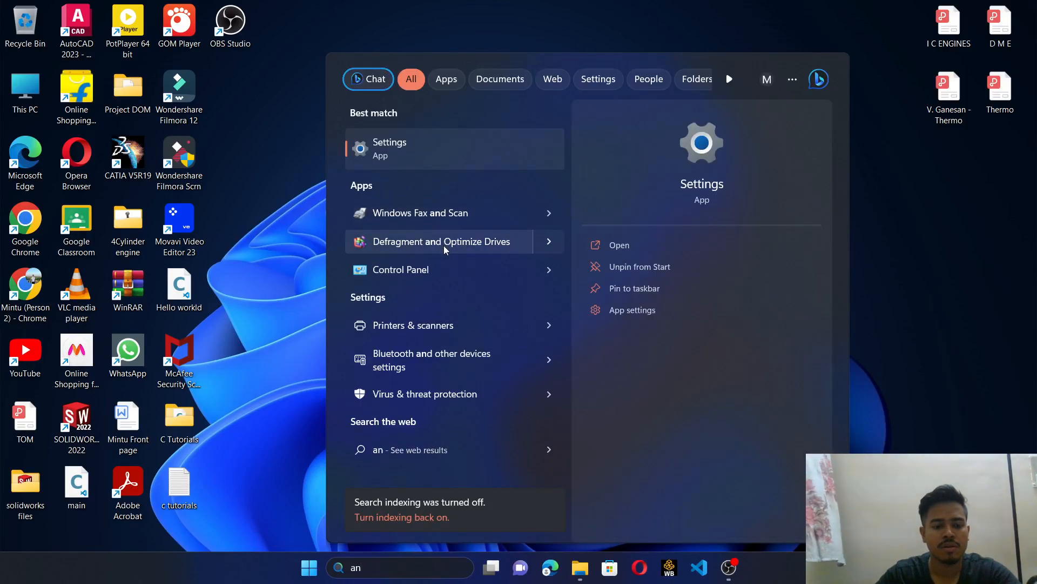
pyautogui.write('sy')
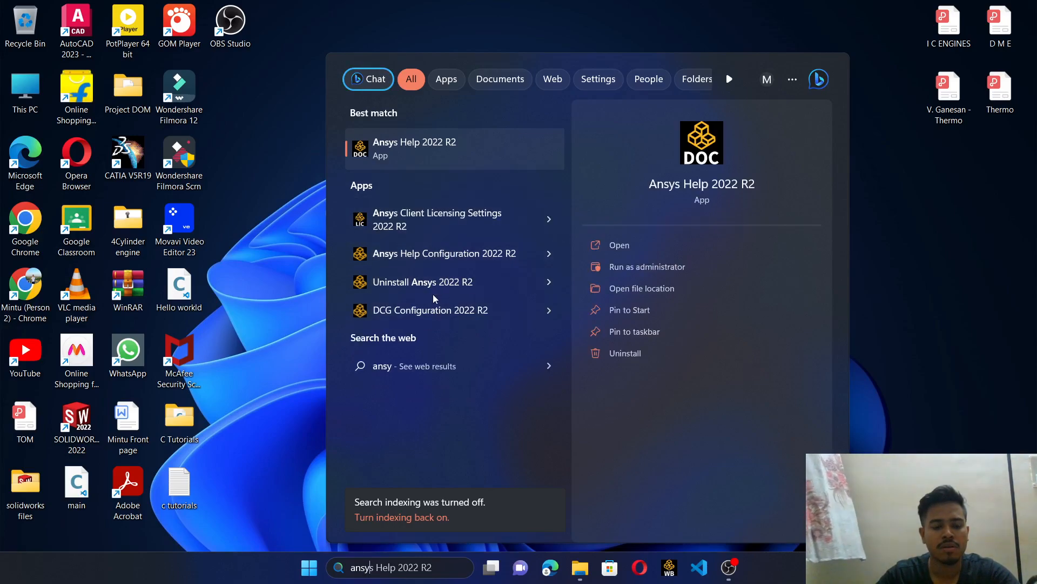
pyautogui.write('s')
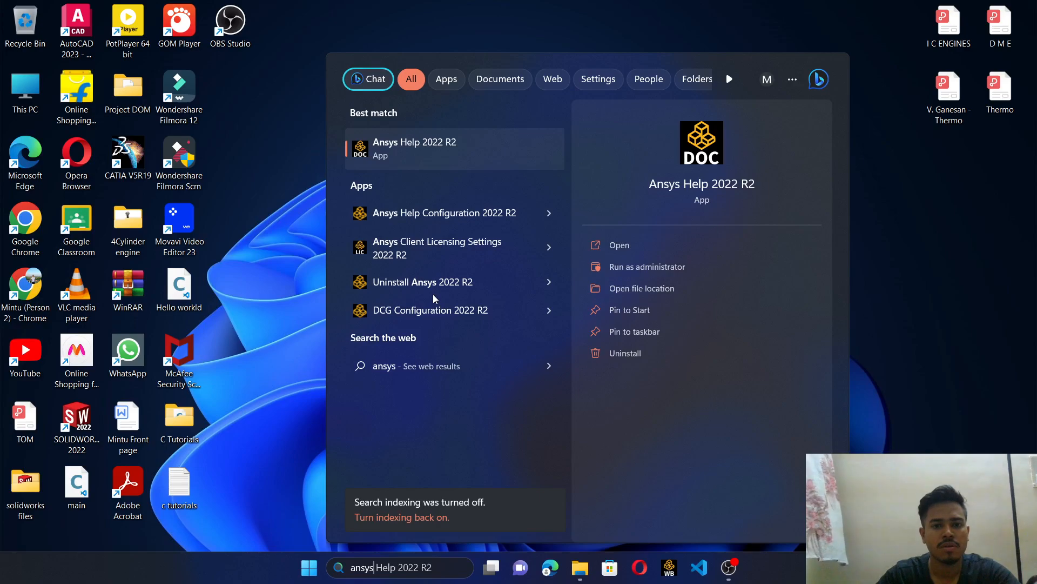
pyautogui.click(669, 571)
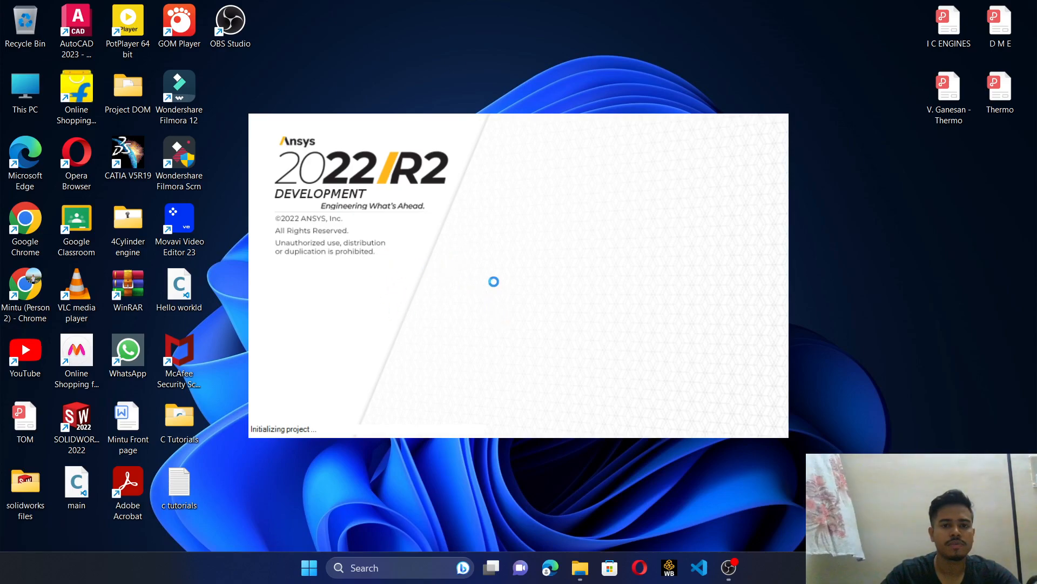
# - Maximize the Workbench window and add a Static Structural analysis system to the project schematic
pyautogui.moveTo(728, 574)
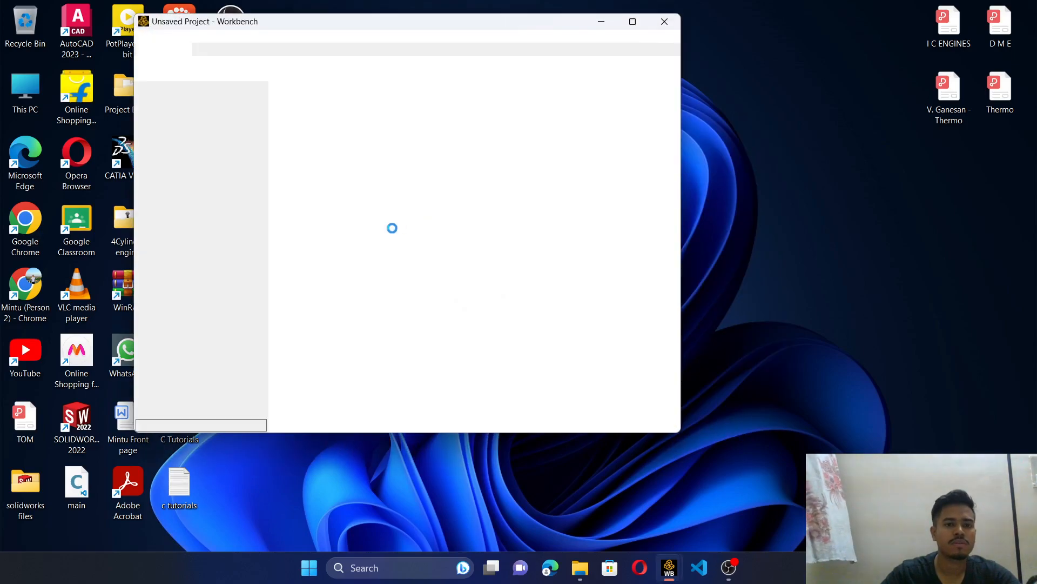
pyautogui.click(635, 33)
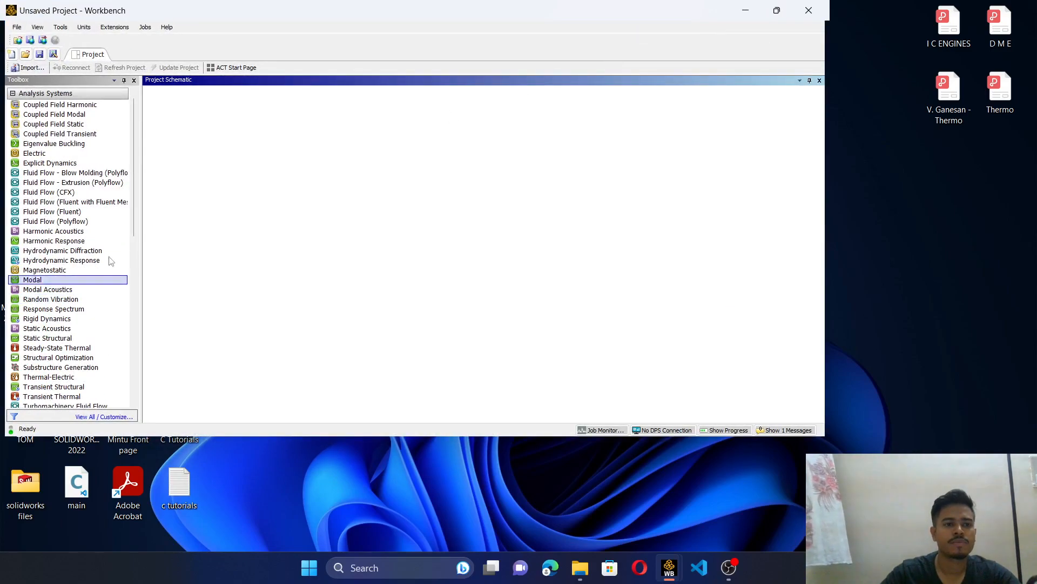
pyautogui.click(777, 10)
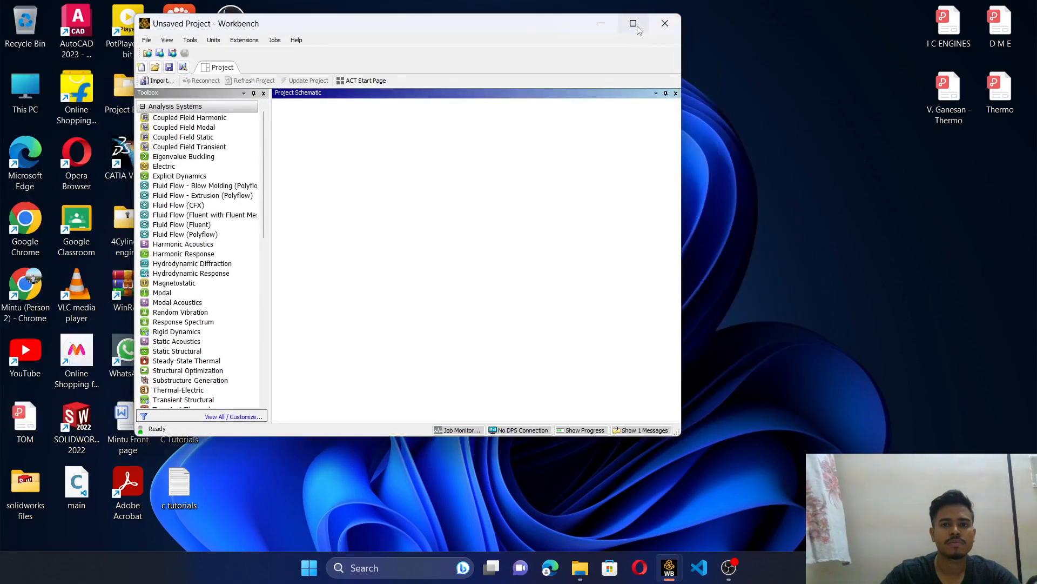
pyautogui.click(634, 24)
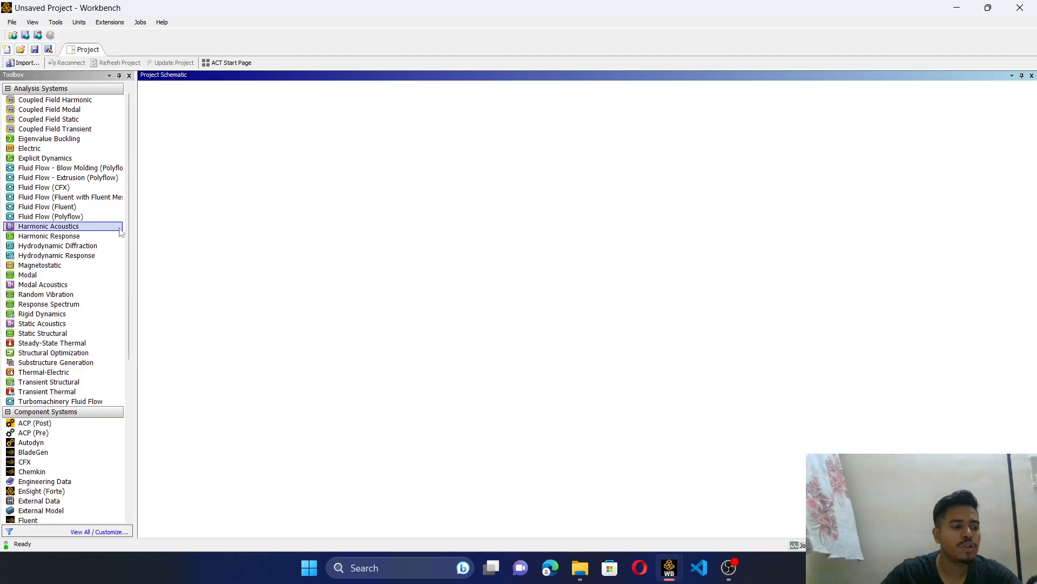
pyautogui.doubleClick(52, 334)
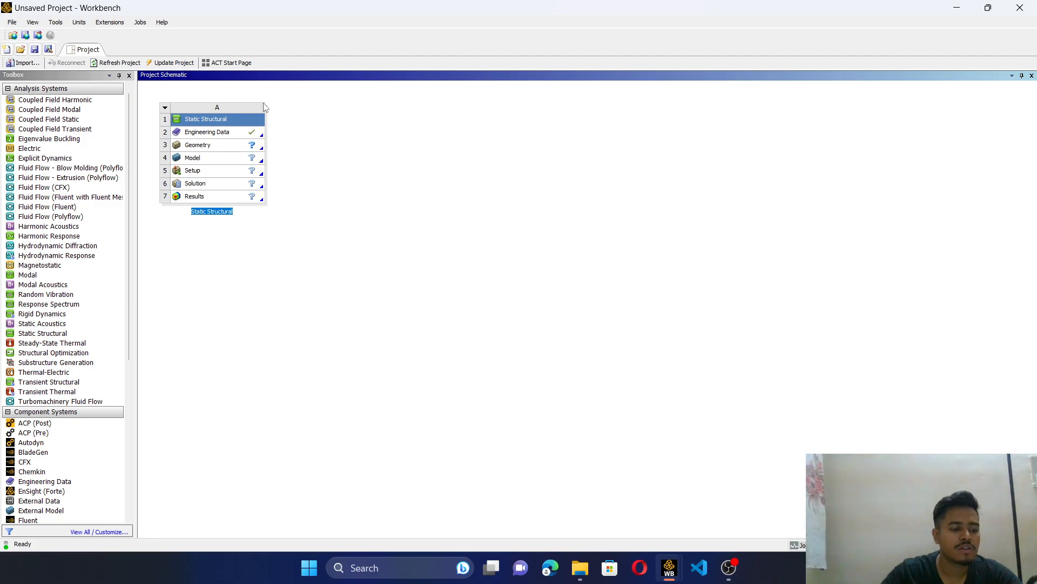
# - Import the file bracket11.IGS from the recent files as the geometry of the Static Structural system
pyautogui.click(228, 146)
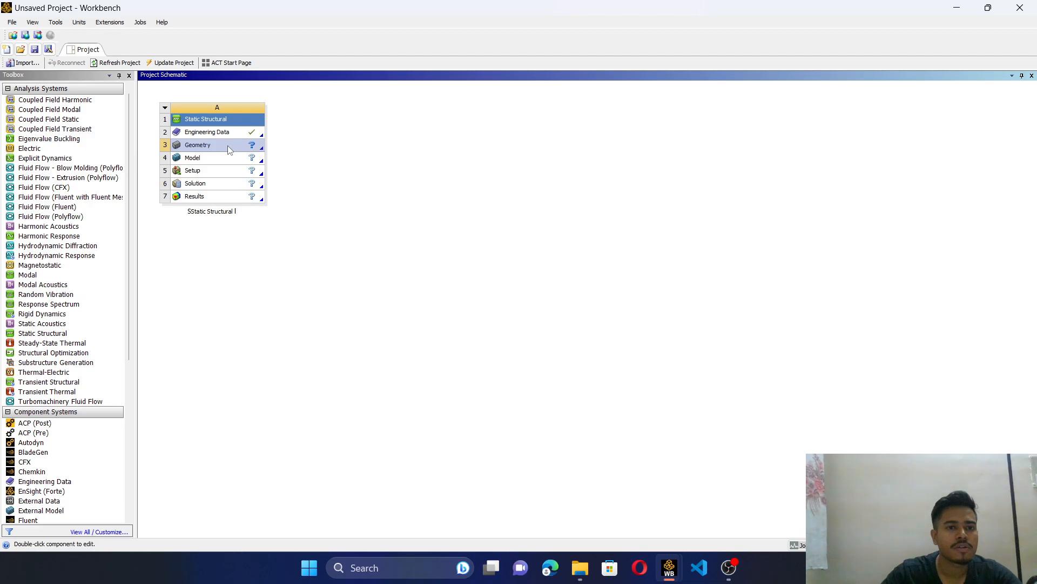
pyautogui.rightClick(228, 144)
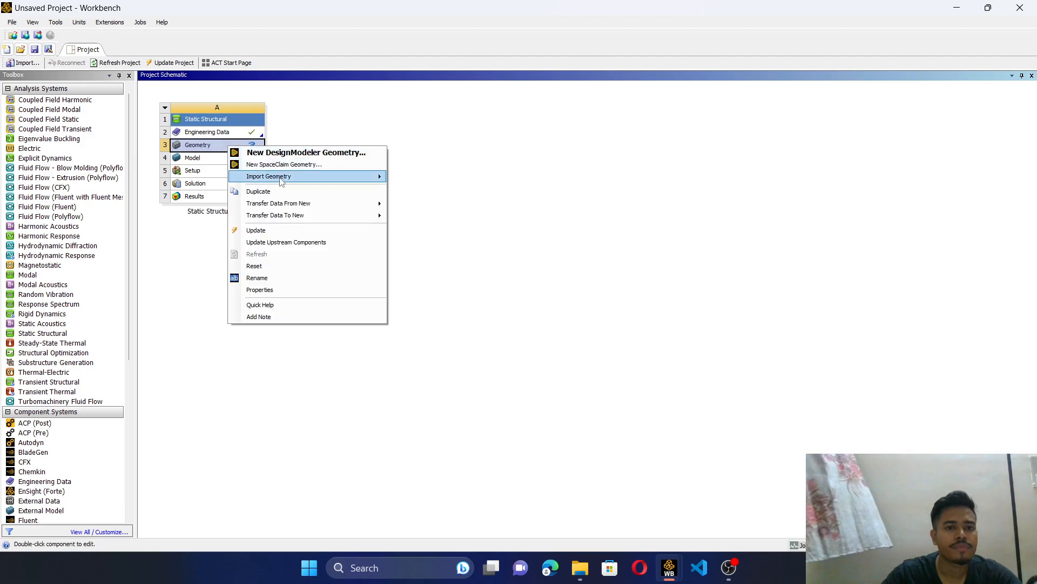
pyautogui.moveTo(287, 178)
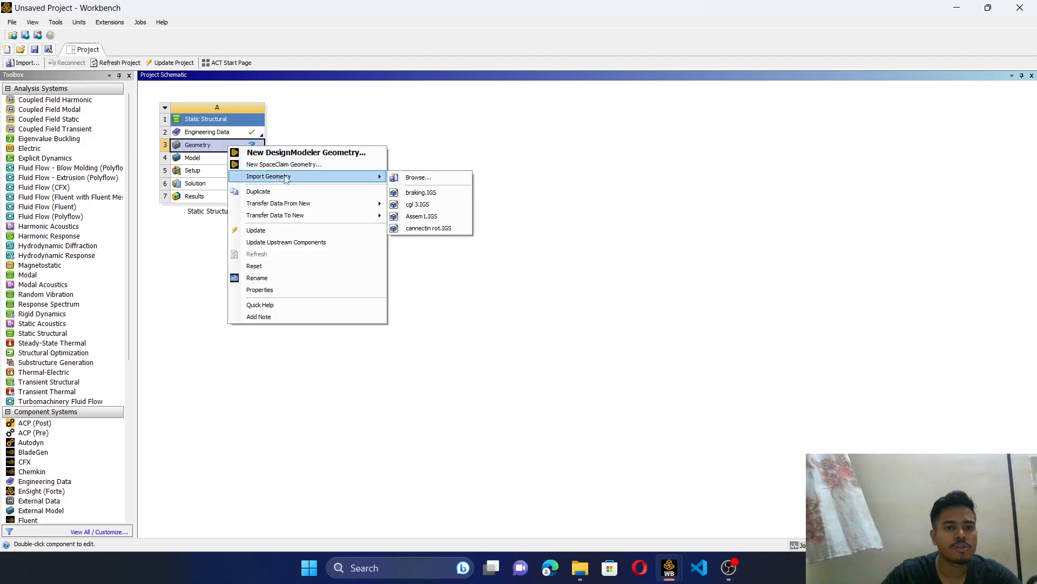
pyautogui.click(430, 178)
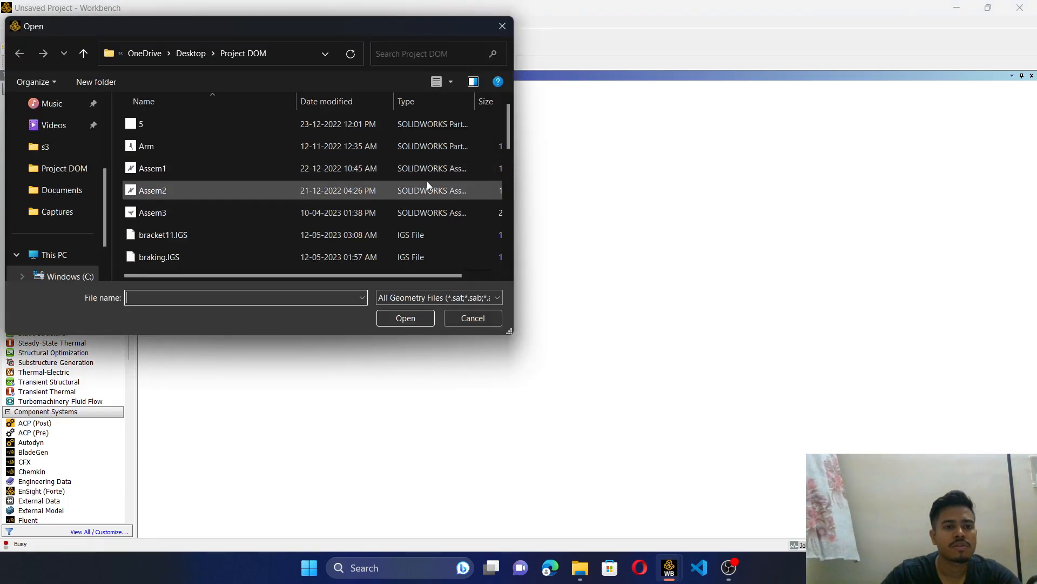
pyautogui.scroll(-2, 512, 172)
pyautogui.scroll(-5, 513, 172)
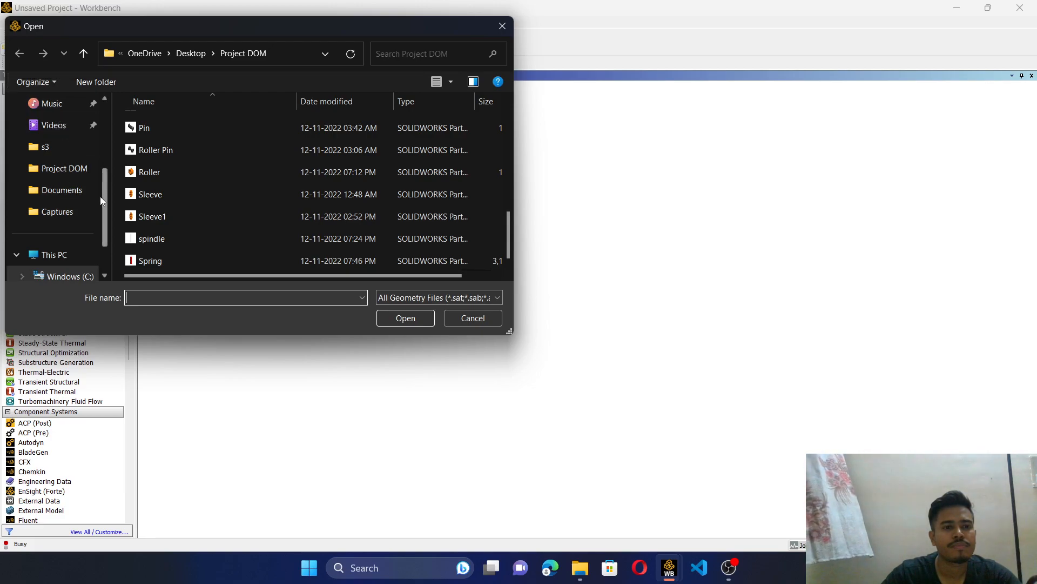
pyautogui.scroll(-1, 102, 207)
pyautogui.moveTo(108, 246); pyautogui.dragTo(114, 119)
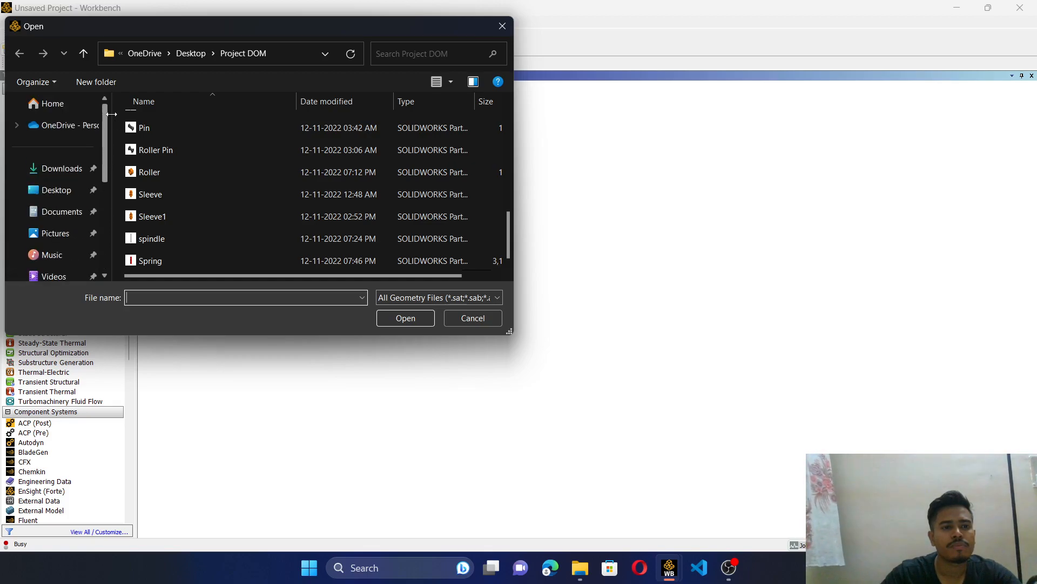
pyautogui.click(70, 102)
pyautogui.moveTo(510, 134); pyautogui.dragTo(527, 224)
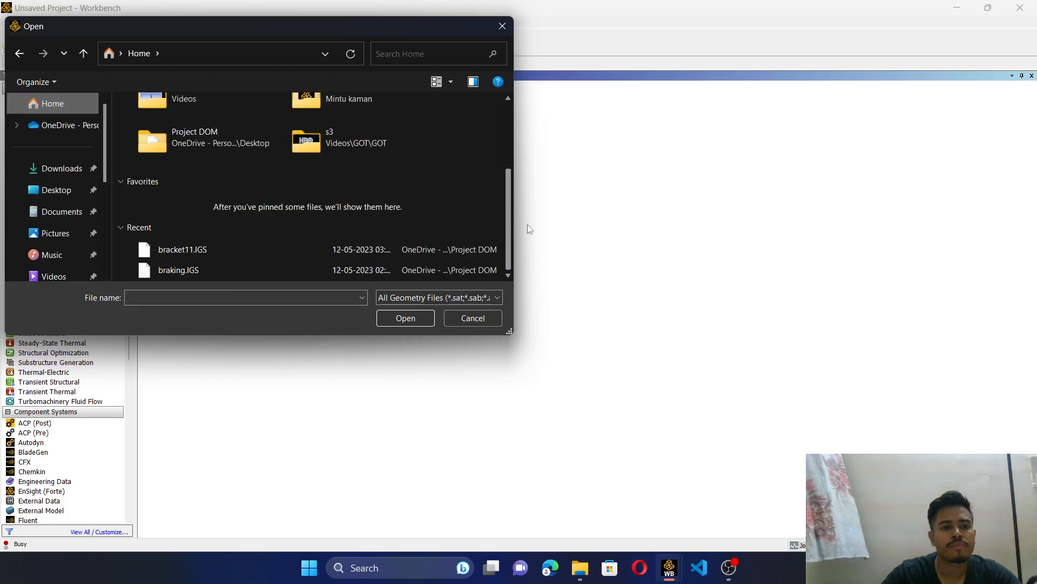
pyautogui.click(264, 254)
pyautogui.click(411, 317)
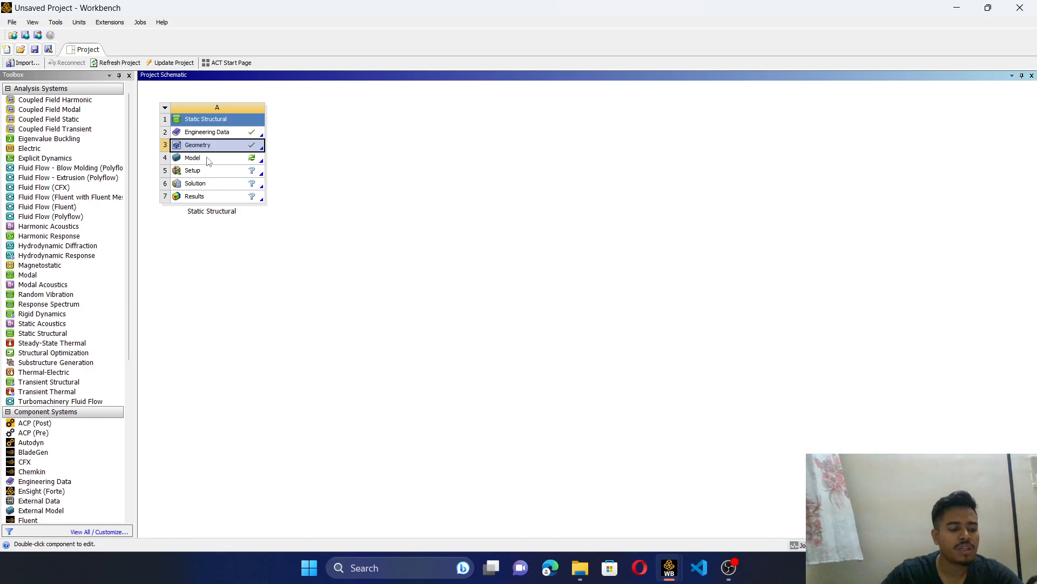
# - Open the Static Structural system's model for editing in Ansys Mechanical
pyautogui.rightClick(209, 160)
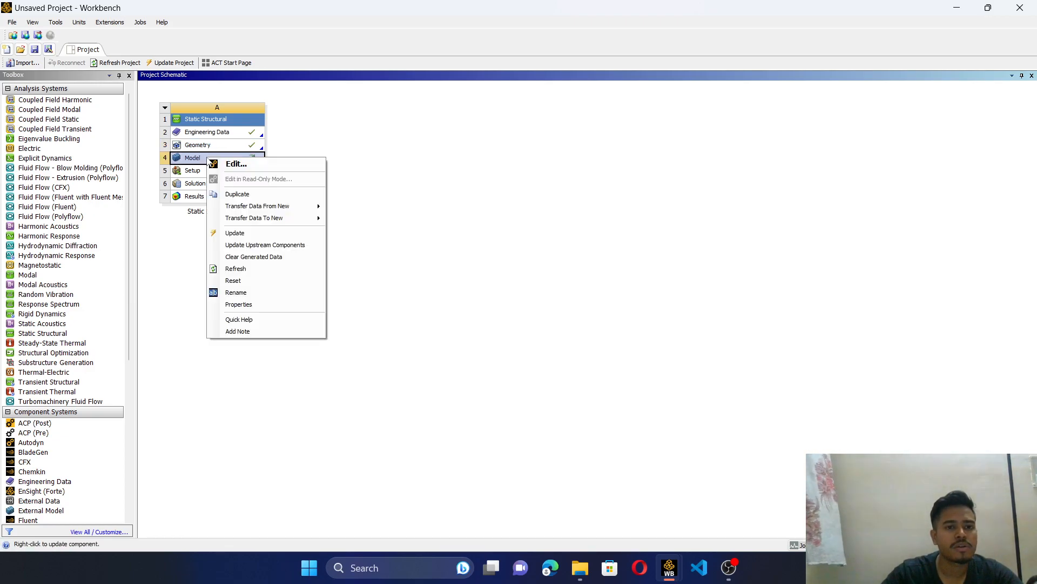
pyautogui.click(222, 165)
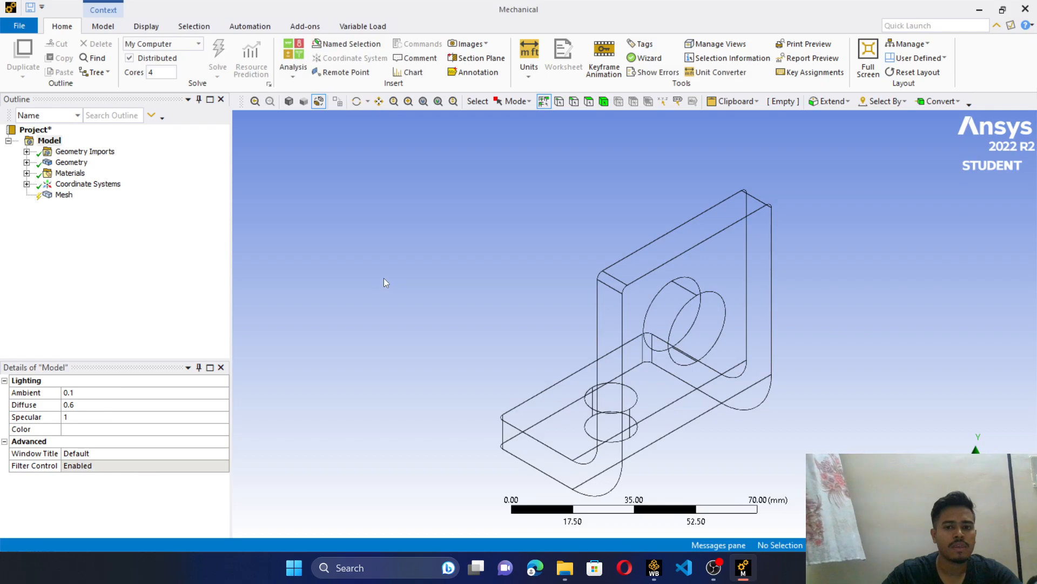
pyautogui.scroll(-2, 688, 356)
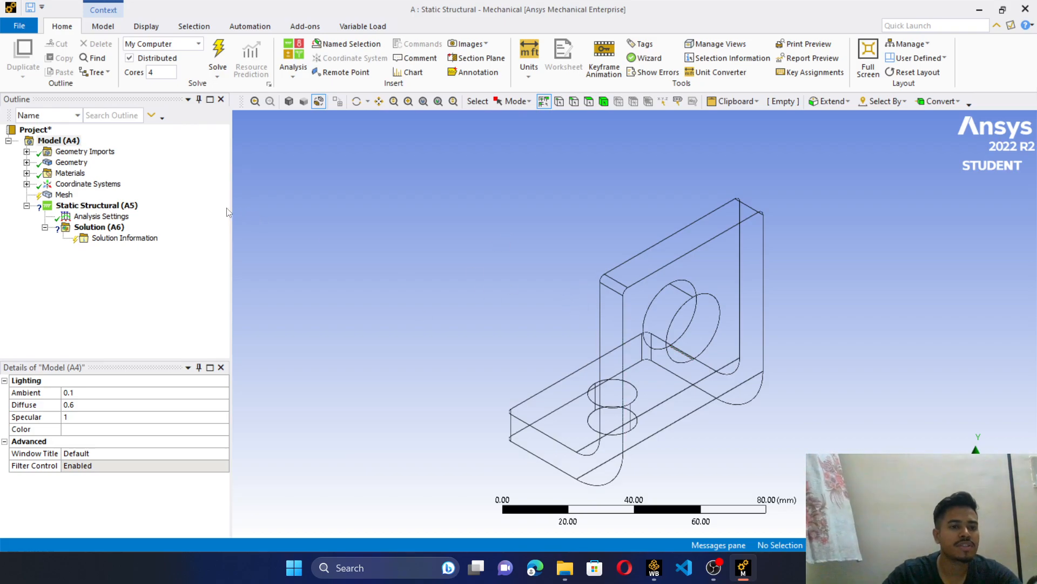
# - Generate a mesh on the bracket with the default element size and inspect it from another side
pyautogui.click(63, 195)
pyautogui.rightClick(72, 194)
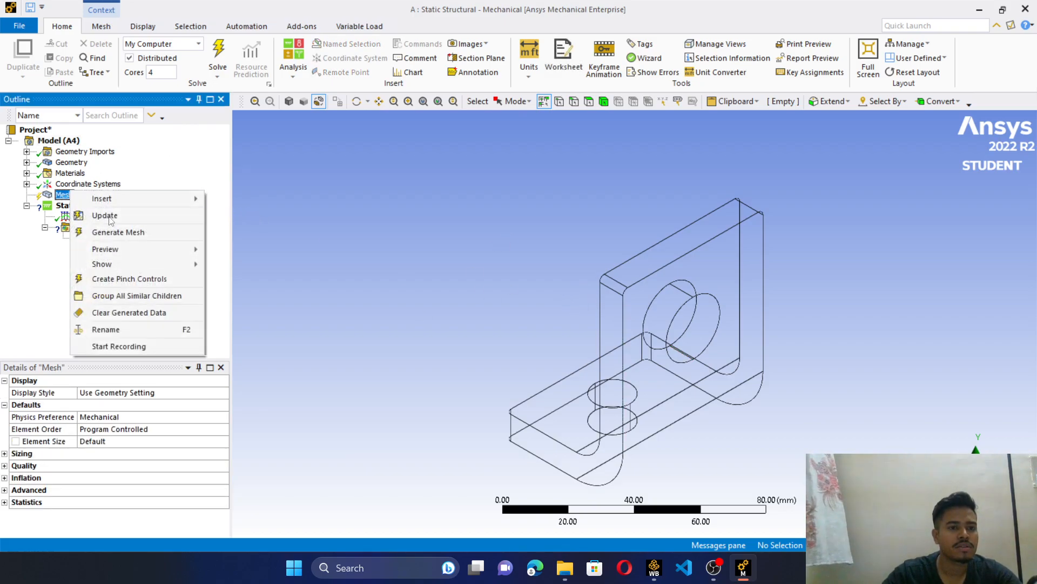
pyautogui.moveTo(138, 246)
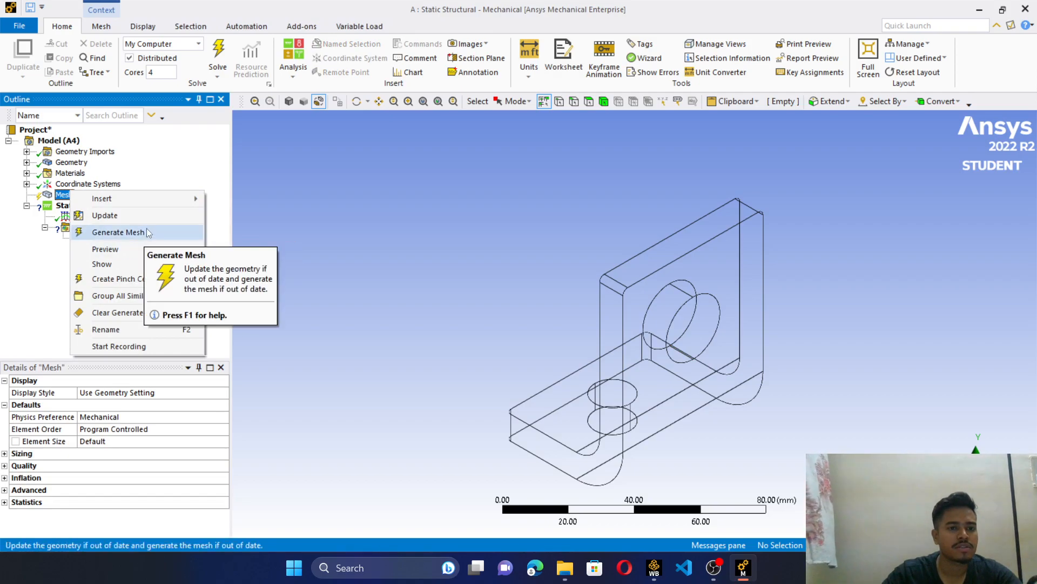
pyautogui.click(146, 229)
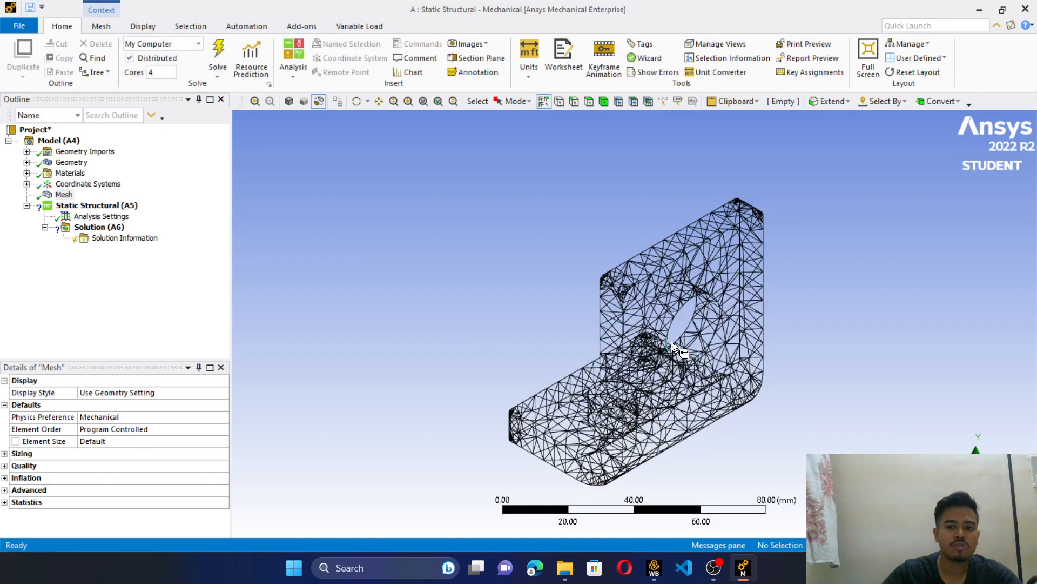
pyautogui.moveTo(635, 323); pyautogui.dragTo(290, 445, button='middle')
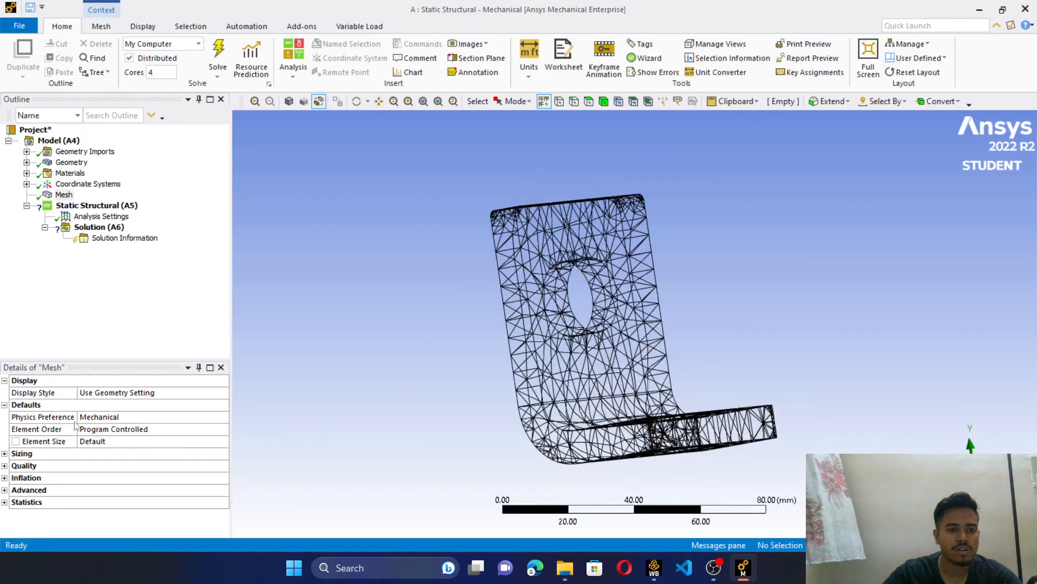
# - Set the mesh element size to 1 mm, regenerate the bracket's mesh and inspect it
pyautogui.click(101, 444)
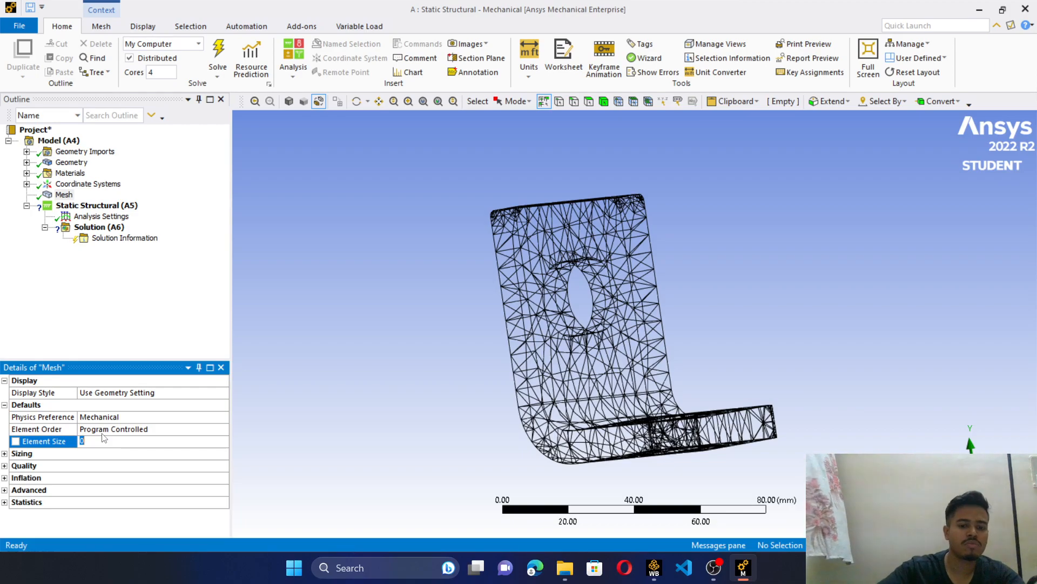
pyautogui.write('1')
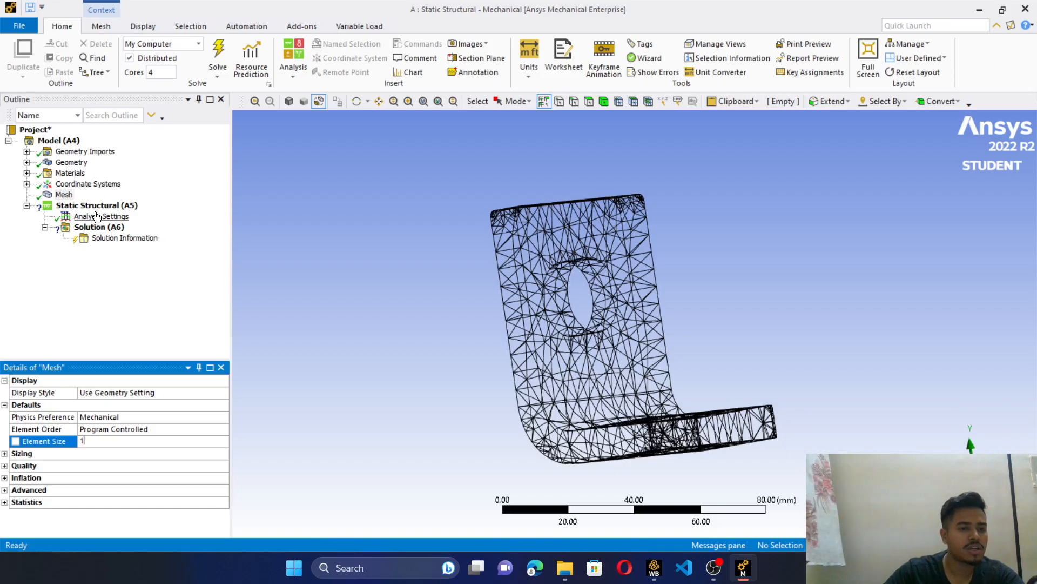
pyautogui.click(64, 196)
pyautogui.rightClick(63, 195)
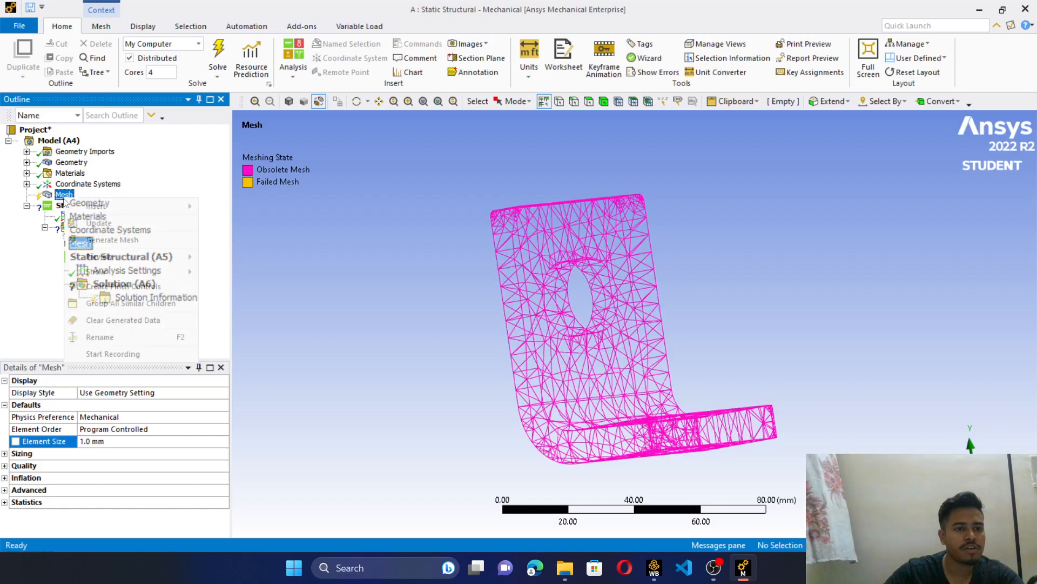
pyautogui.click(108, 240)
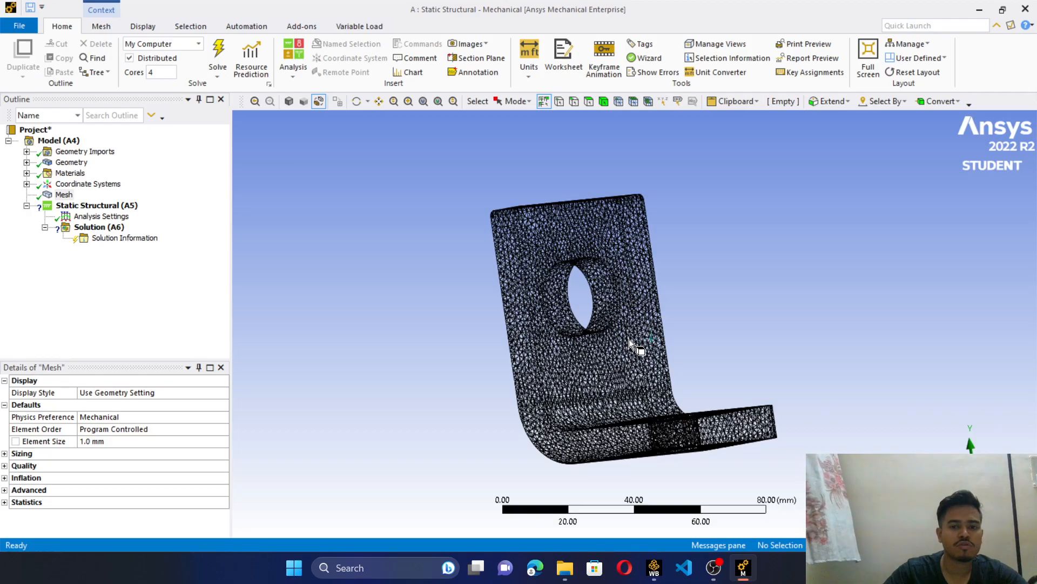
pyautogui.moveTo(628, 339); pyautogui.dragTo(562, 368, button='middle')
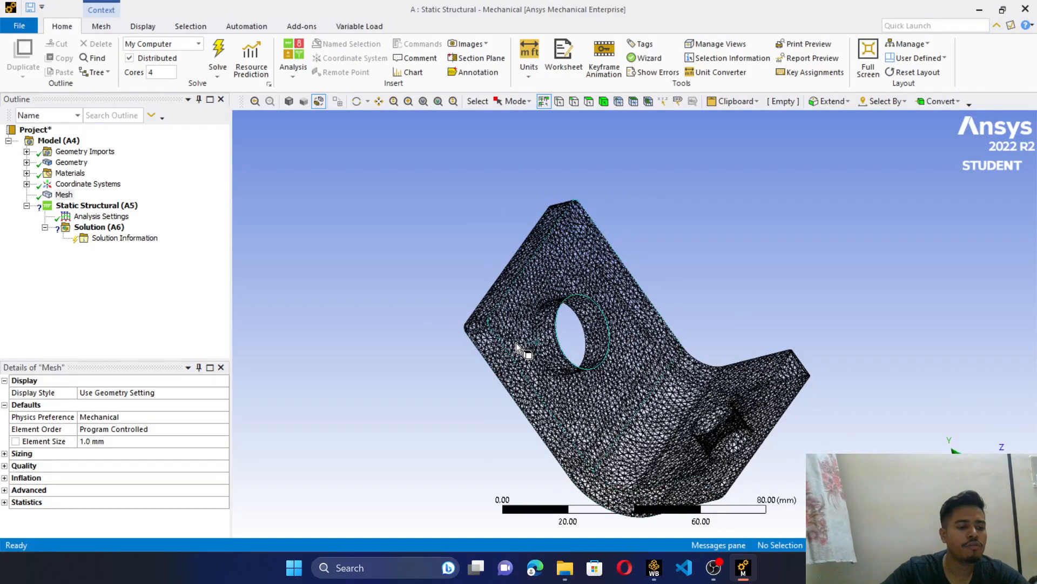
# - Add a fixed support to the static structural analysis on the base's flat face with the smaller hole
pyautogui.click(64, 210)
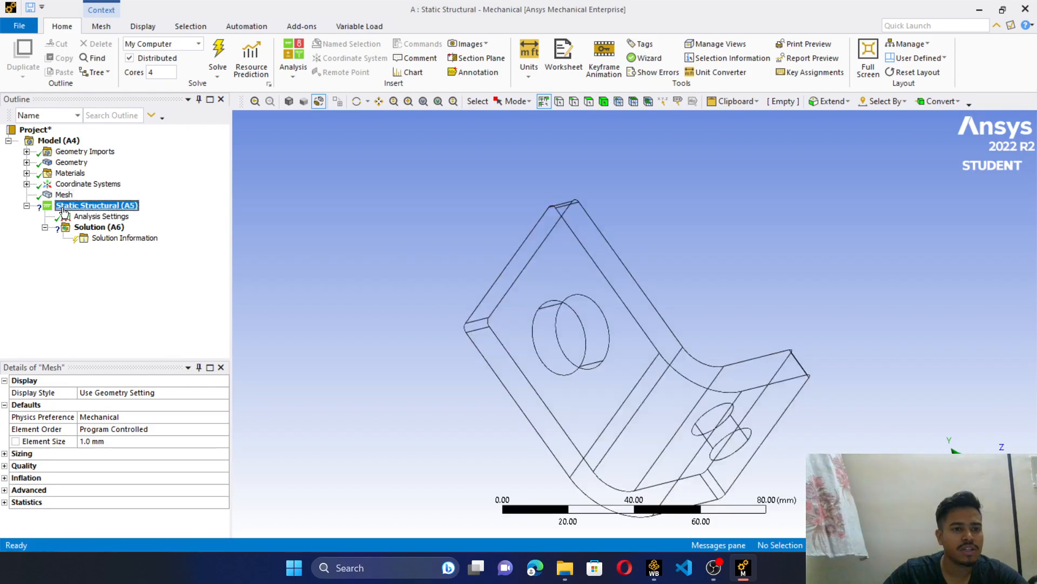
pyautogui.rightClick(64, 211)
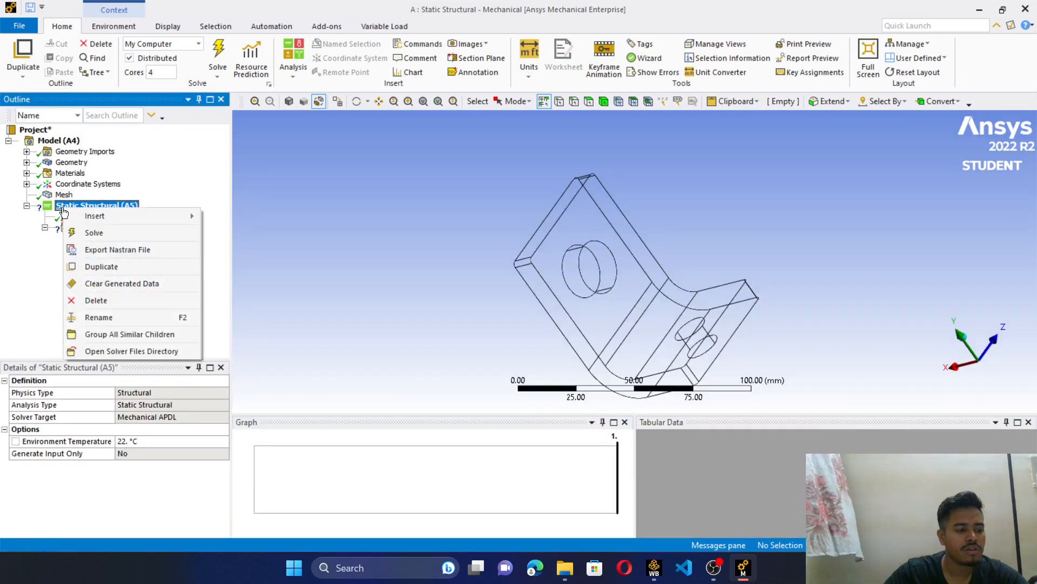
pyautogui.moveTo(95, 216)
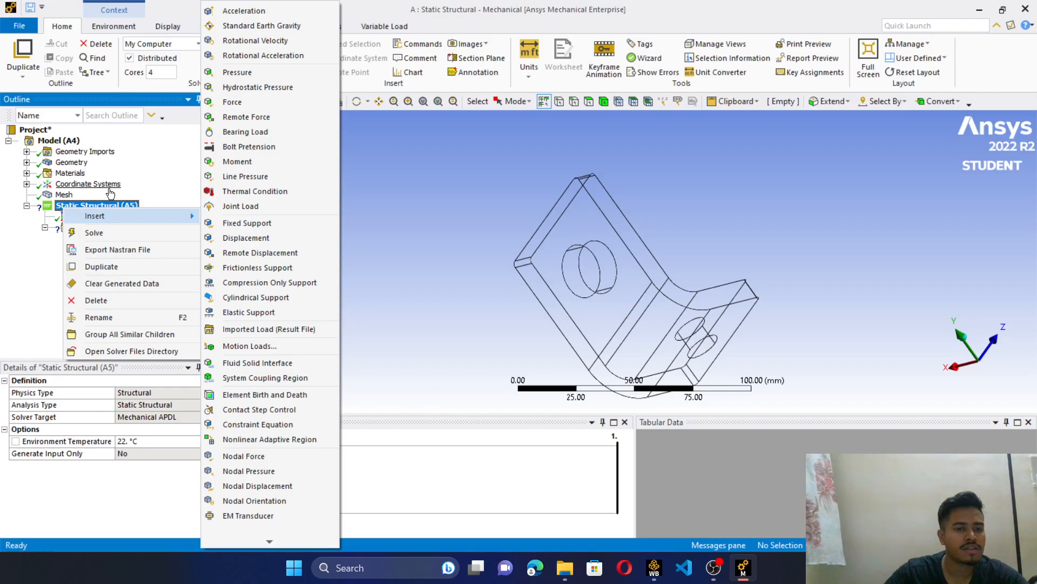
pyautogui.click(236, 223)
pyautogui.moveTo(635, 281); pyautogui.dragTo(564, 223, button='middle')
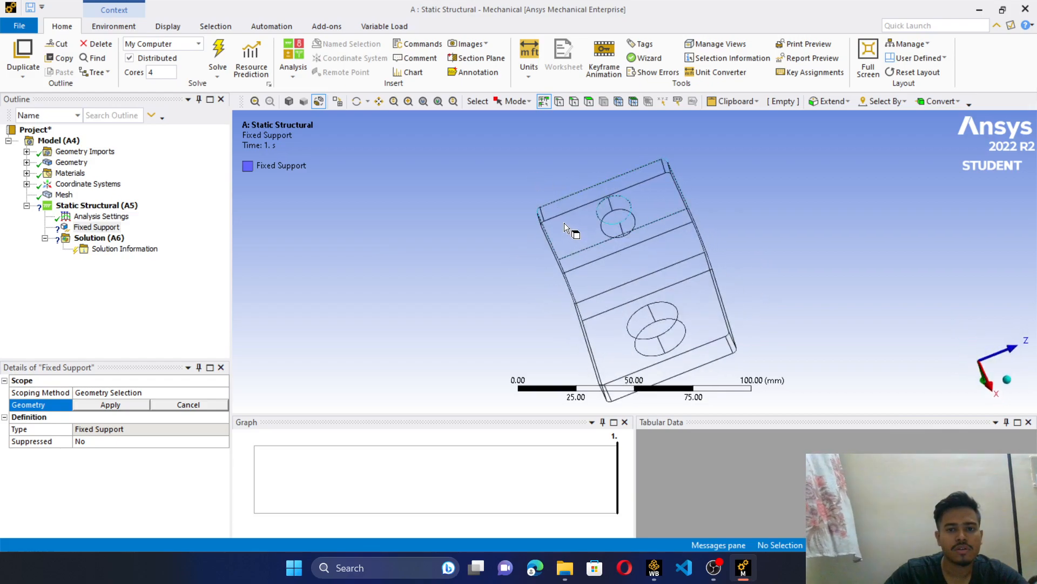
pyautogui.click(564, 223)
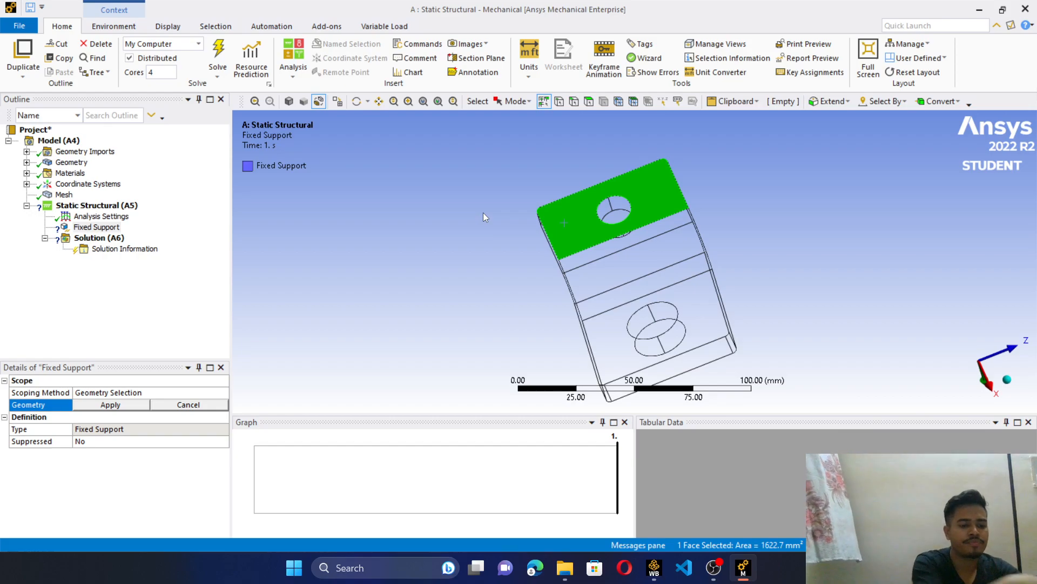
pyautogui.click(134, 404)
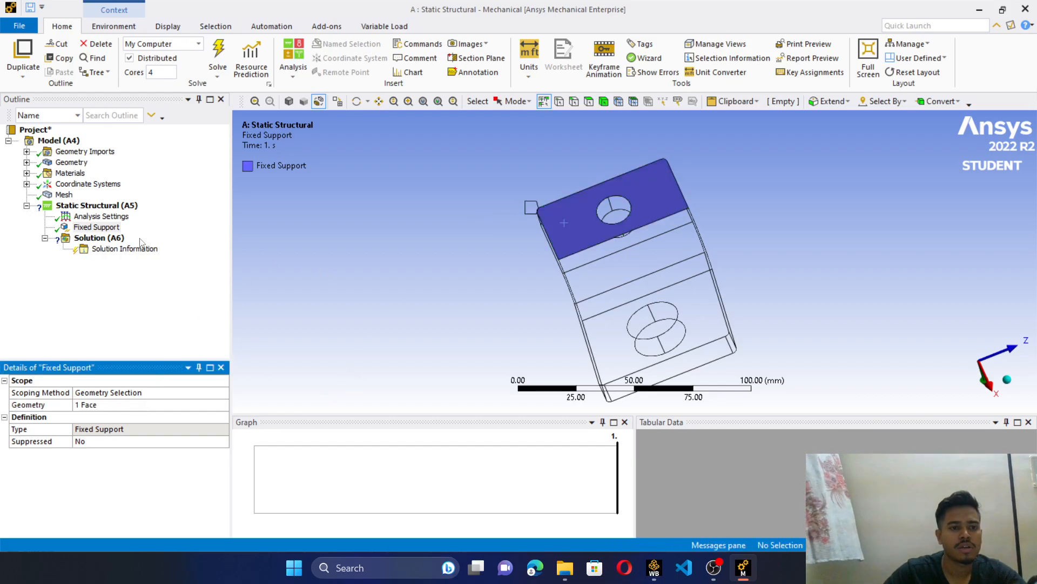
# - Add a force to the static structural analysis, scoped to the outer flat face of the leg with the larger hole
pyautogui.click(105, 209)
pyautogui.rightClick(104, 208)
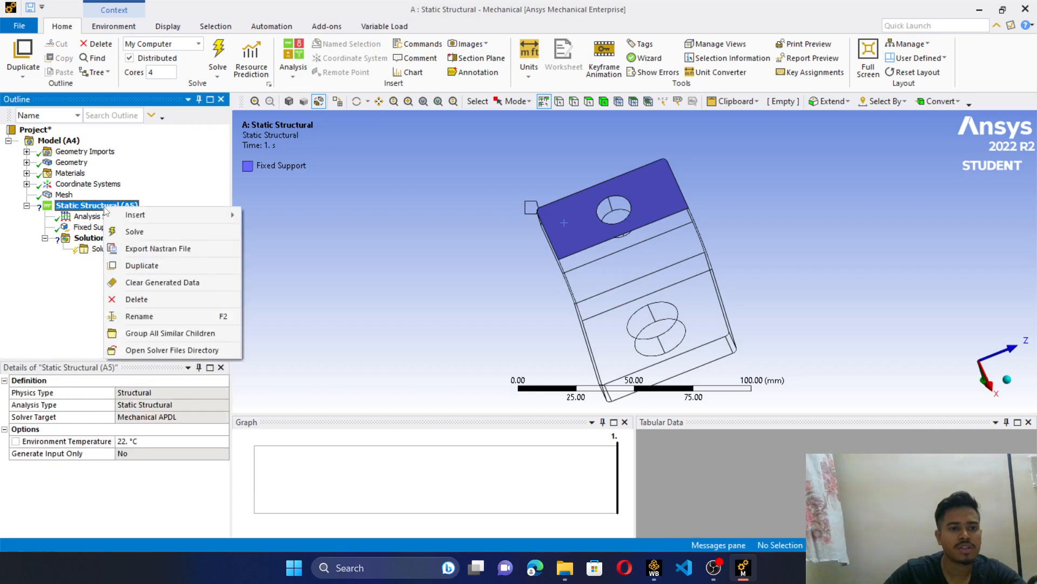
pyautogui.moveTo(143, 215)
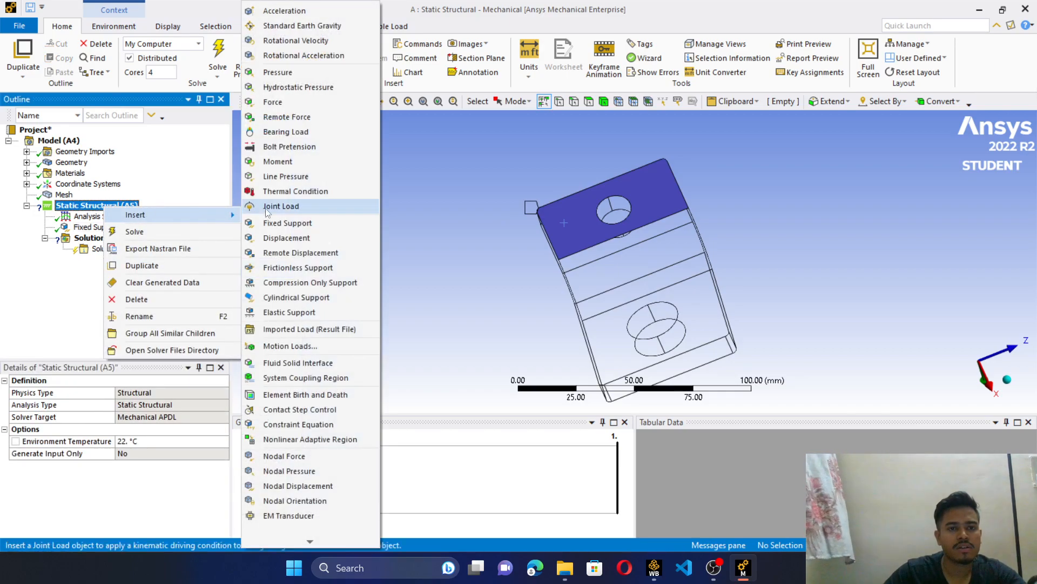
pyautogui.click(290, 104)
pyautogui.moveTo(773, 275); pyautogui.dragTo(664, 180, button='middle')
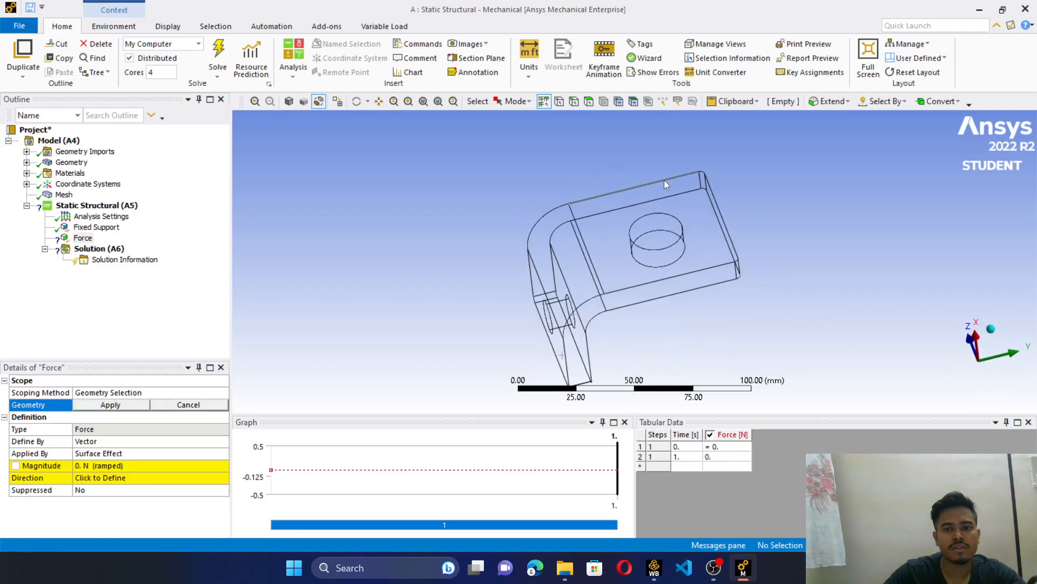
pyautogui.click(698, 213)
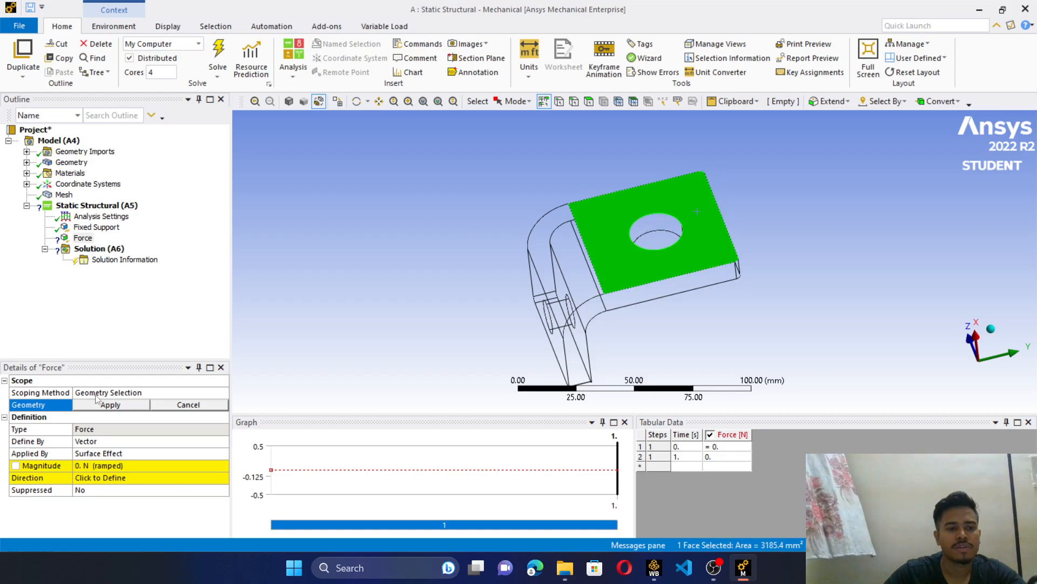
pyautogui.click(121, 405)
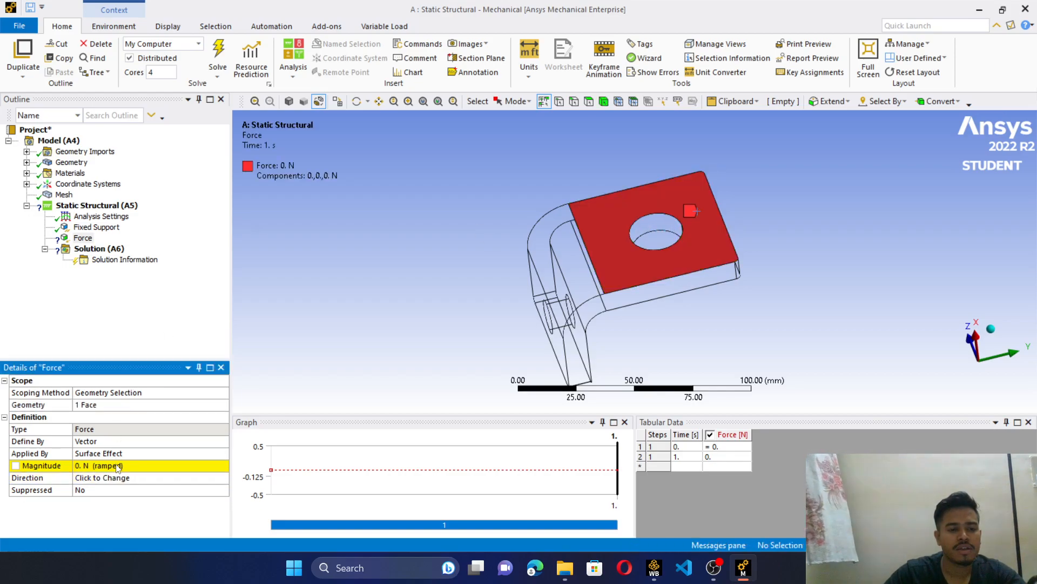
# - Set the force magnitude to 7000 N, with its direction normal to the loaded face, pointing into the bracket
pyautogui.click(116, 466)
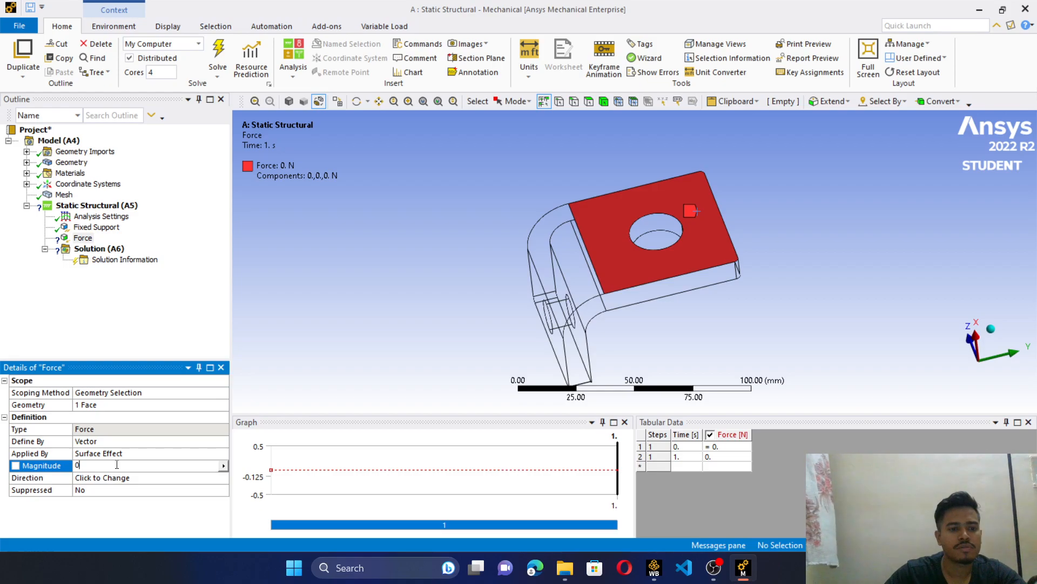
pyautogui.doubleClick(116, 465)
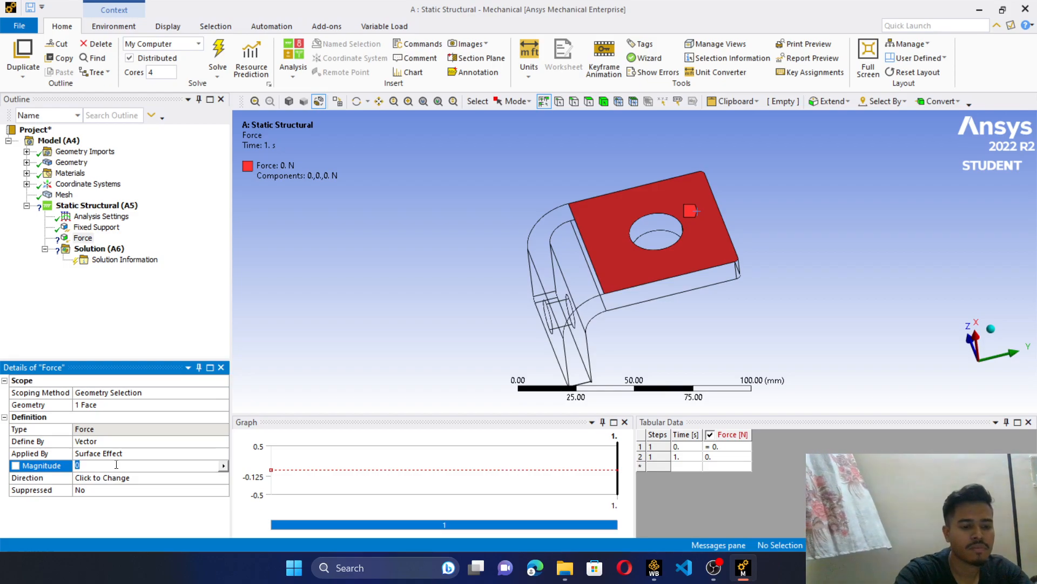
pyautogui.write('1')
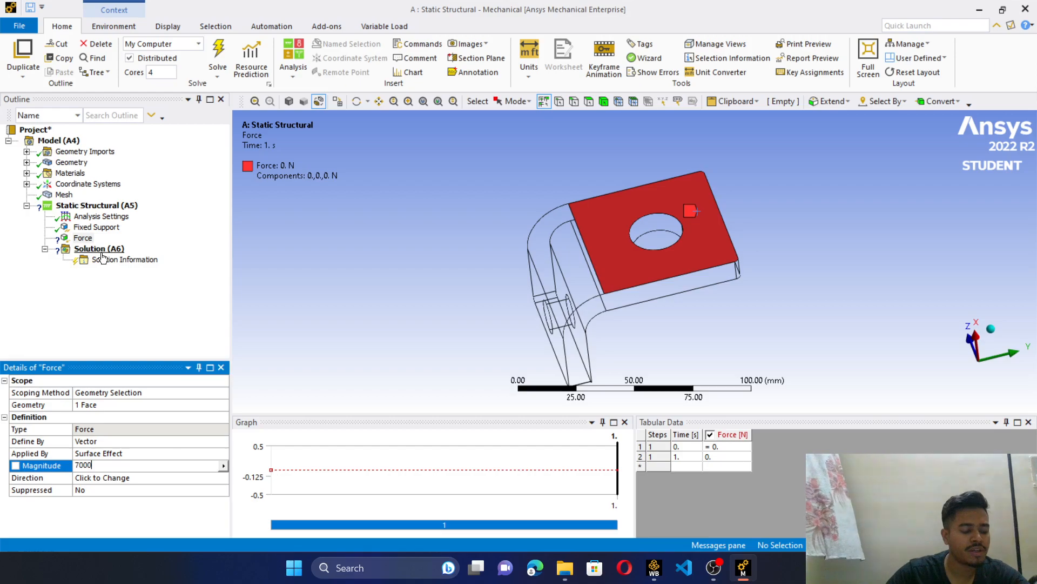
pyautogui.click(117, 477)
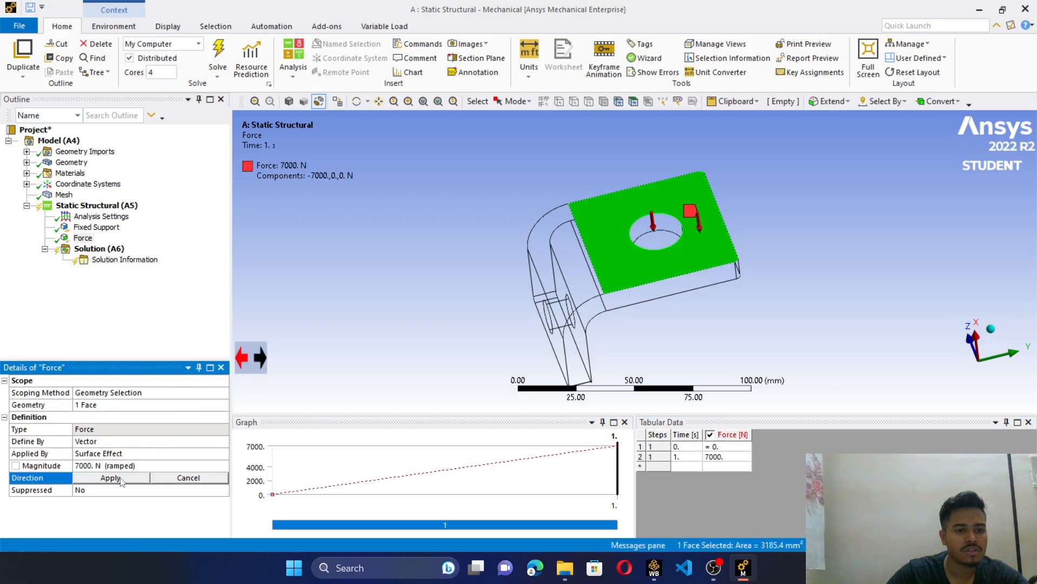
pyautogui.click(113, 477)
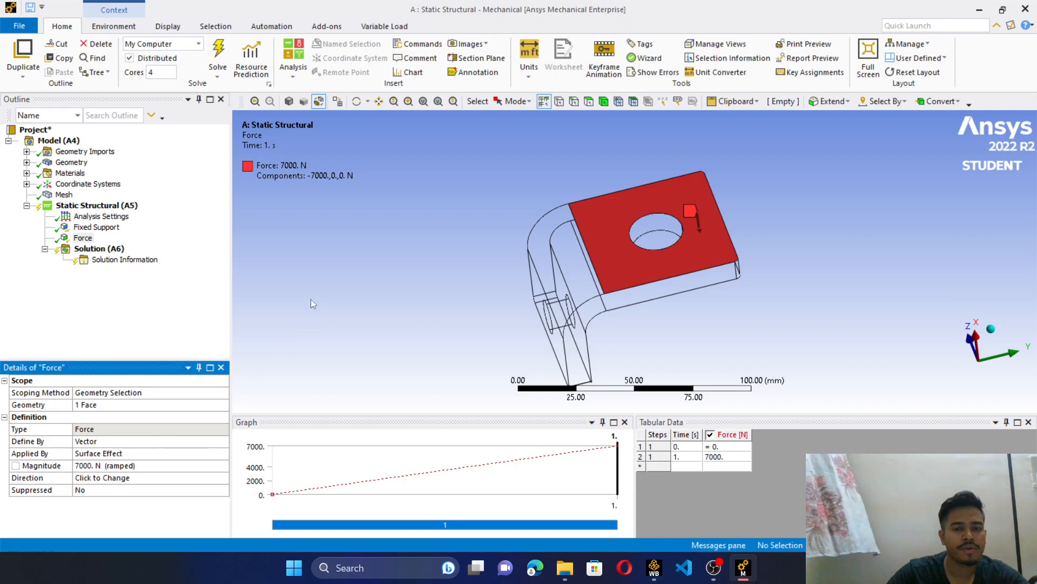
pyautogui.moveTo(524, 176); pyautogui.dragTo(459, 263, button='middle')
pyautogui.moveTo(452, 201); pyautogui.dragTo(473, 168)
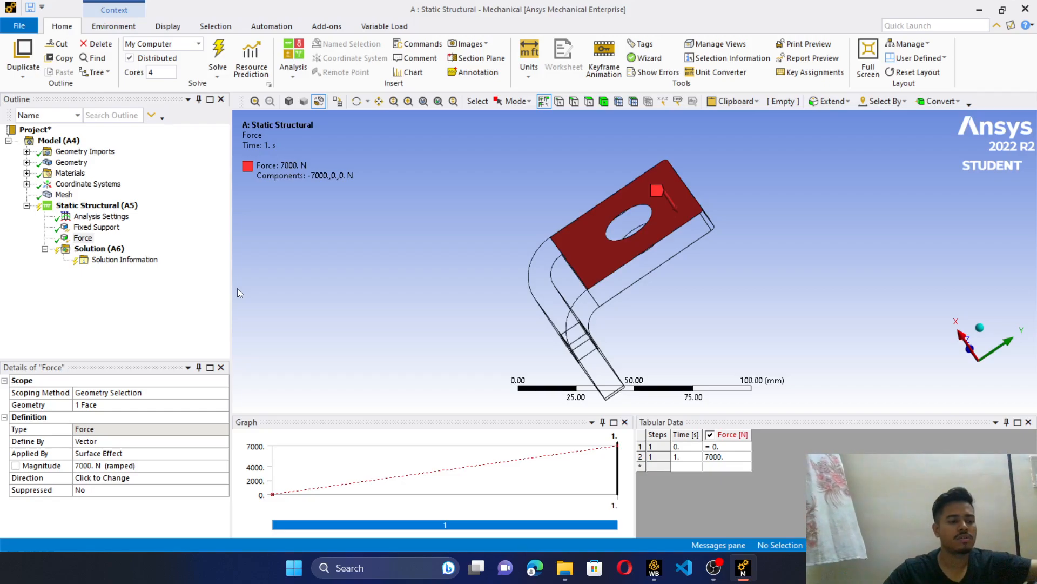
# - Add a directional deformation result for all bodies to the solution
pyautogui.click(112, 249)
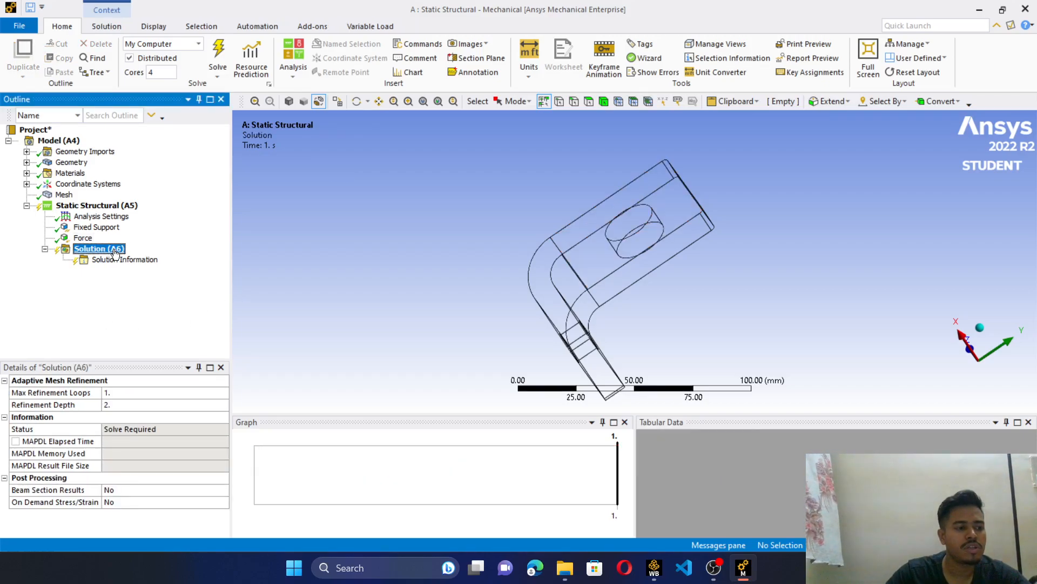
pyautogui.rightClick(115, 253)
pyautogui.moveTo(240, 258)
pyautogui.moveTo(282, 256)
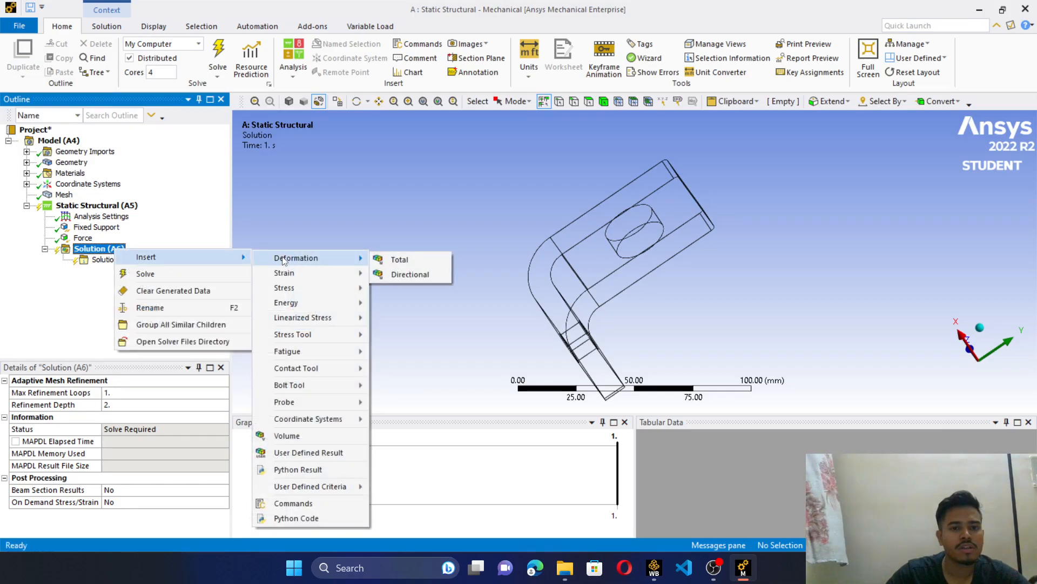
pyautogui.click(408, 275)
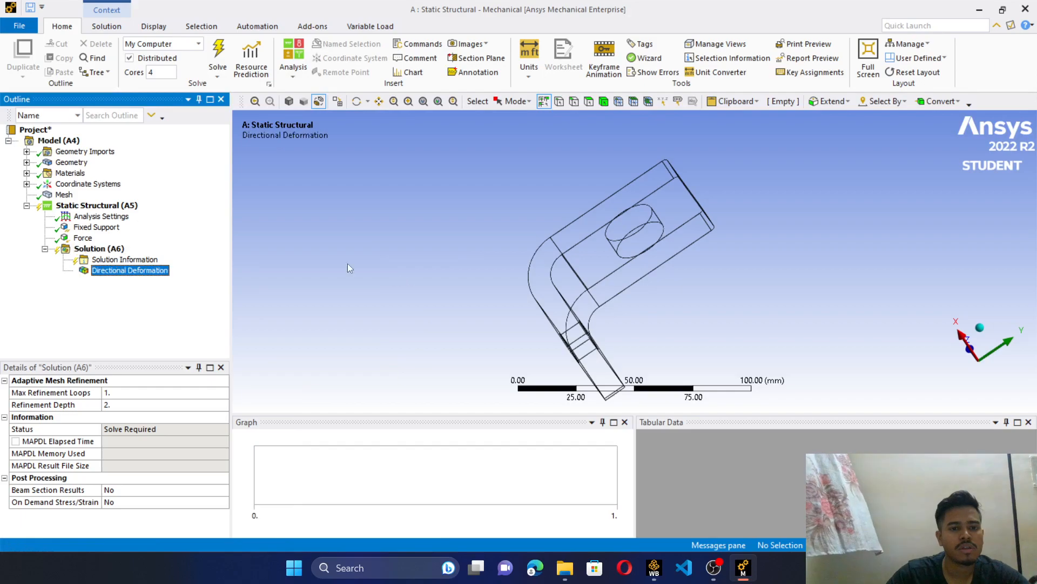
# - Add an equivalent (von-Mises) strain result to the solution
pyautogui.click(107, 252)
pyautogui.rightClick(108, 253)
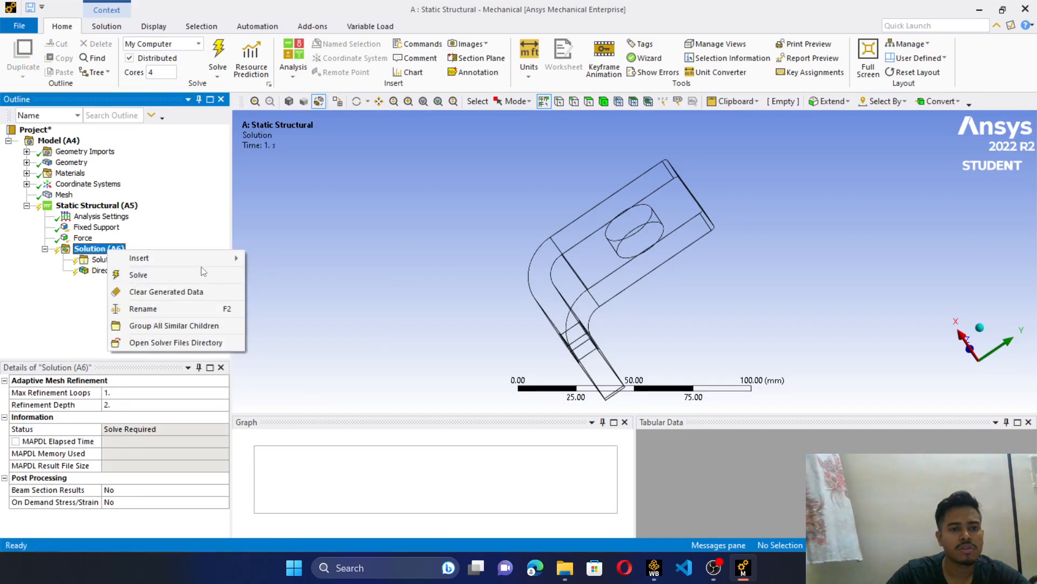
pyautogui.moveTo(224, 260)
pyautogui.moveTo(329, 275)
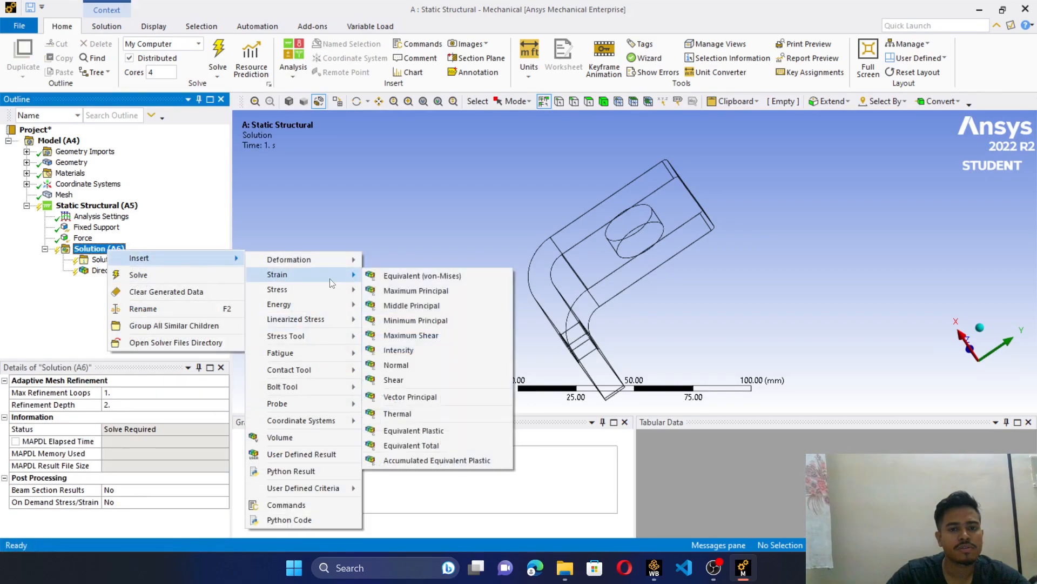
pyautogui.click(406, 274)
# - Add an equivalent (von-Mises) stress result to the solution
pyautogui.click(100, 249)
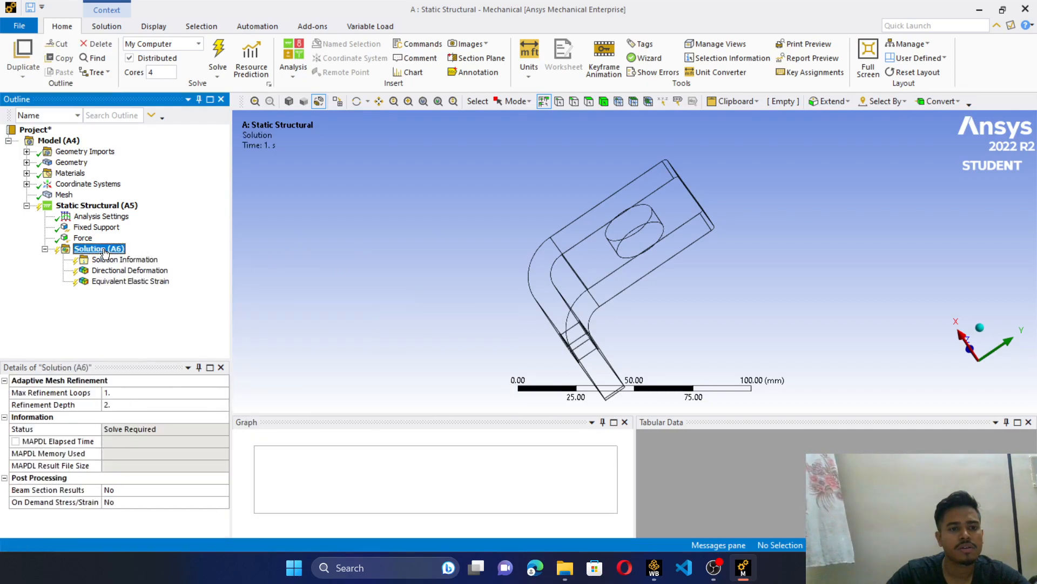
pyautogui.rightClick(104, 249)
pyautogui.moveTo(173, 257)
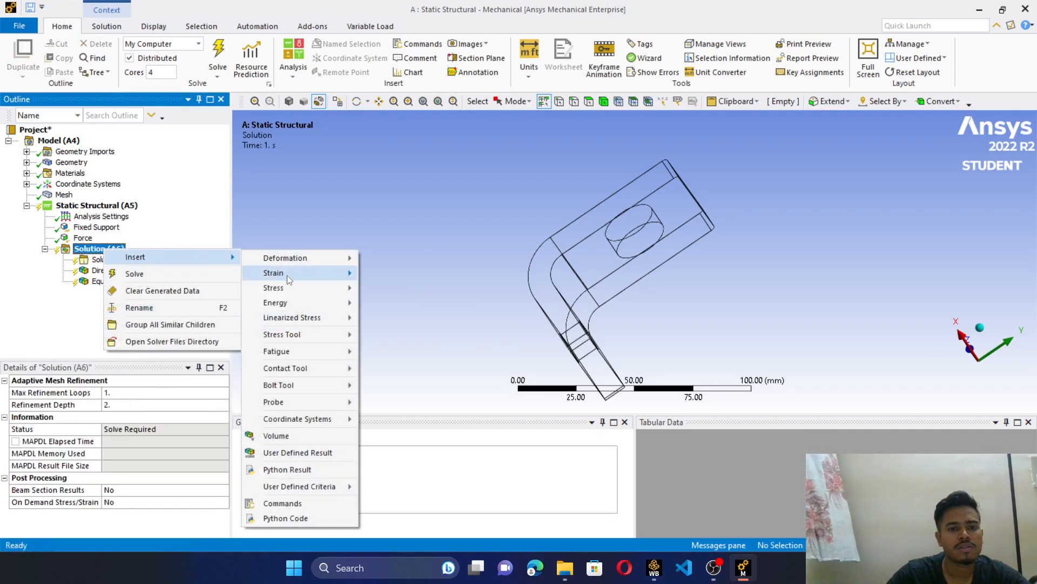
pyautogui.moveTo(299, 288)
pyautogui.click(367, 288)
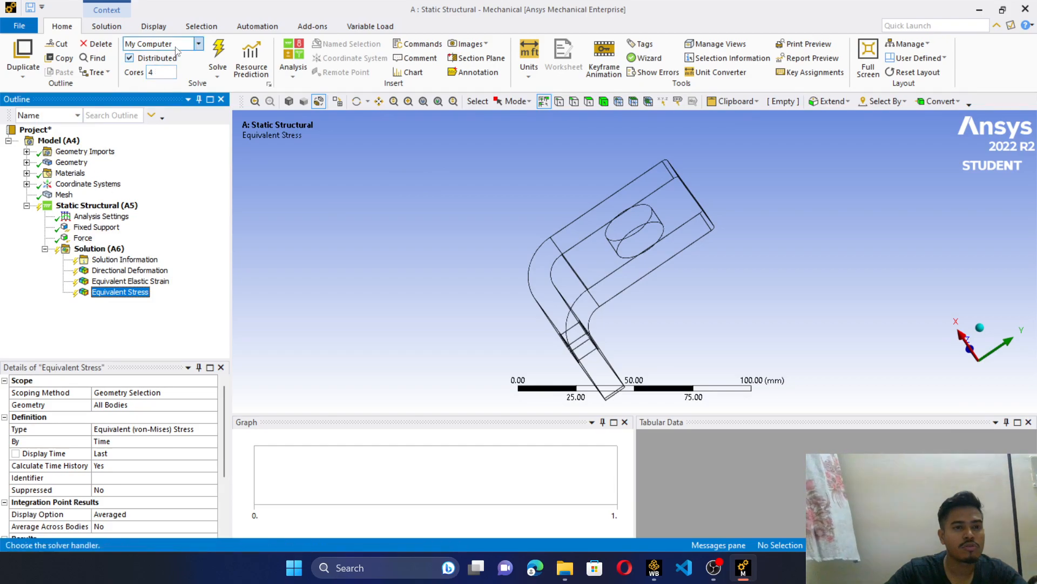
# - Solve the static structural analysis and animate the equivalent stress result, viewing the bracket from its inner bend side
pyautogui.click(219, 51)
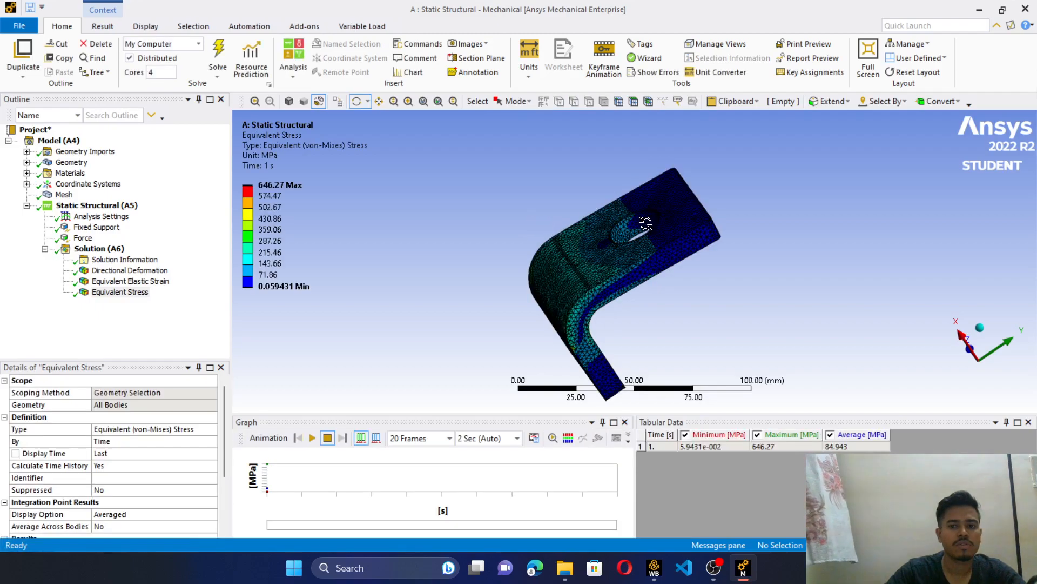
pyautogui.moveTo(762, 214); pyautogui.dragTo(564, 271)
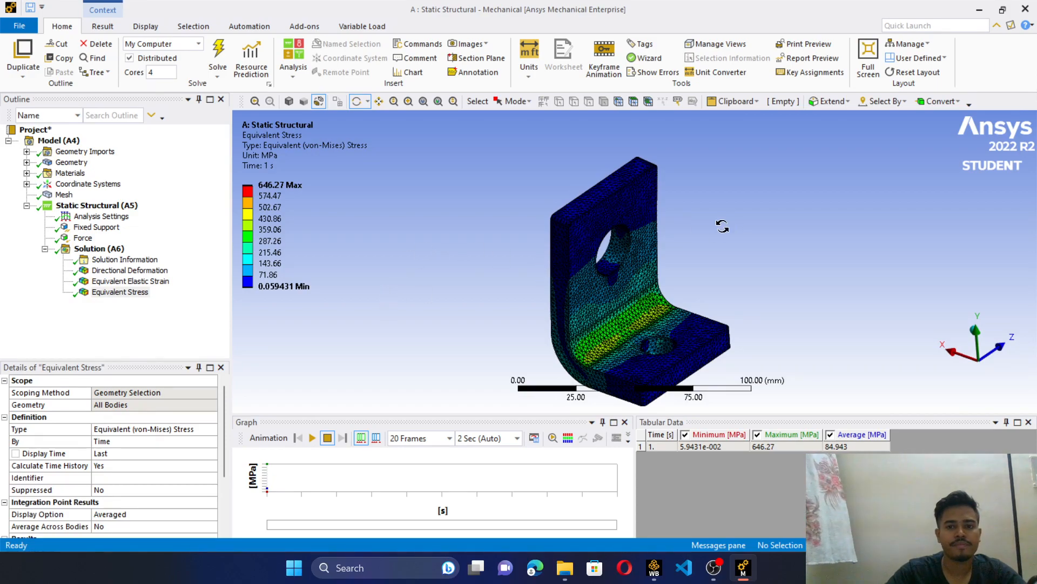
pyautogui.moveTo(713, 244)
pyautogui.mouseDown()
pyautogui.moveTo(708, 228)
pyautogui.moveTo(709, 239)
pyautogui.mouseUp()
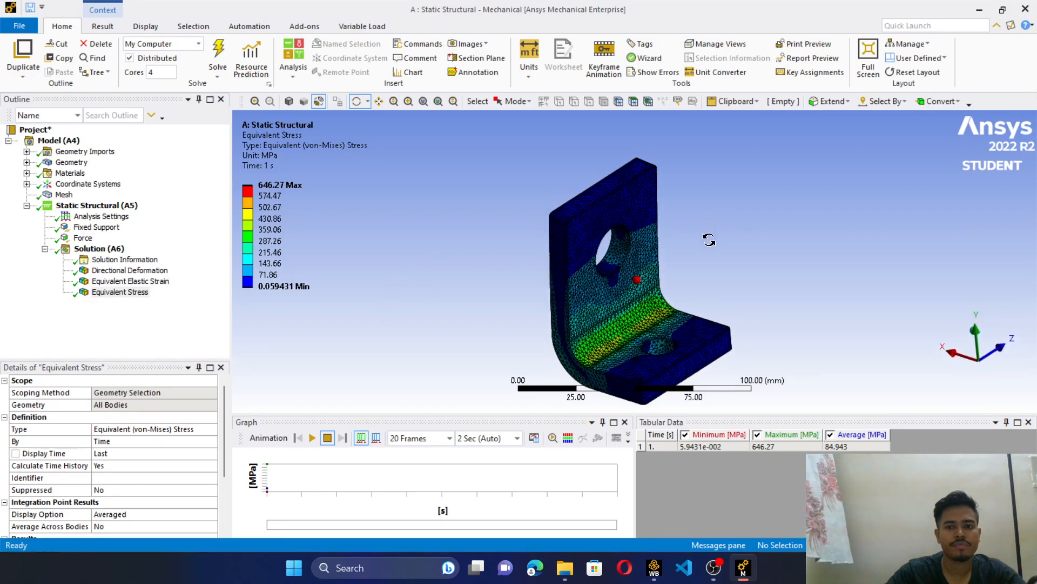
pyautogui.click(312, 438)
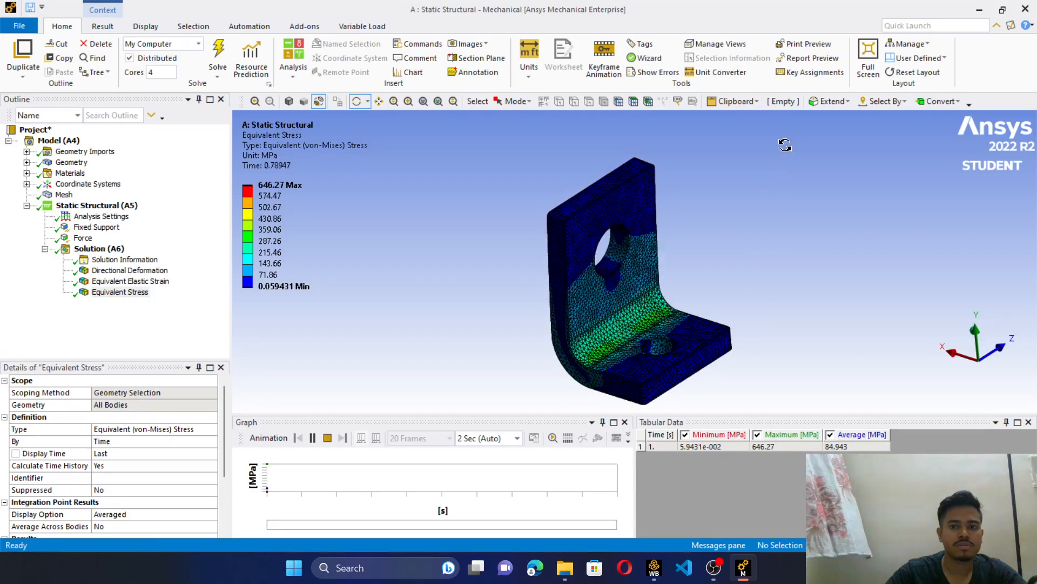
# - Reopen the results from the Static Structural system in Workbench and animate the directional deformation
pyautogui.click(980, 9)
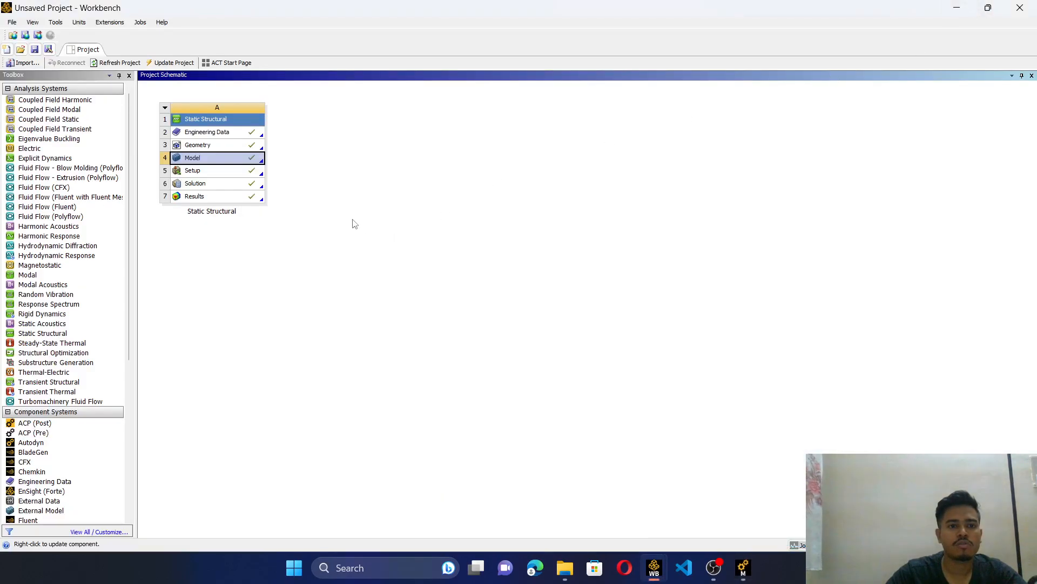
pyautogui.click(230, 197)
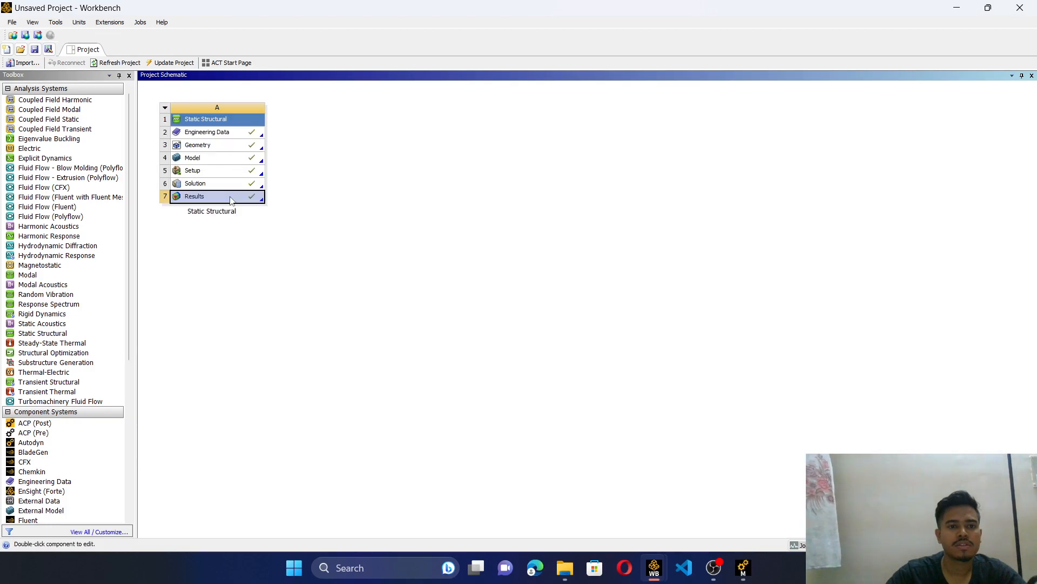
pyautogui.doubleClick(231, 196)
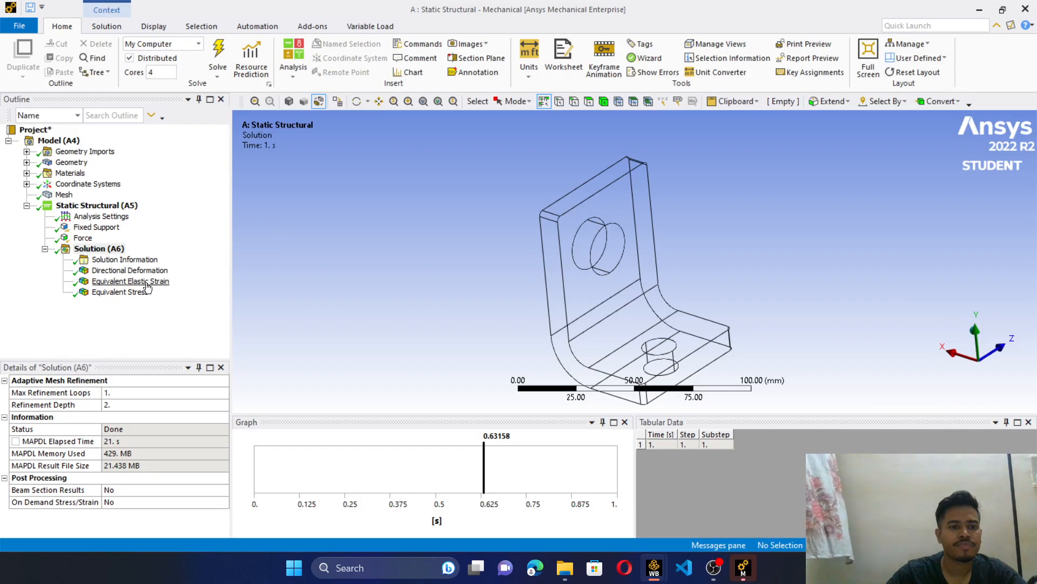
pyautogui.click(149, 271)
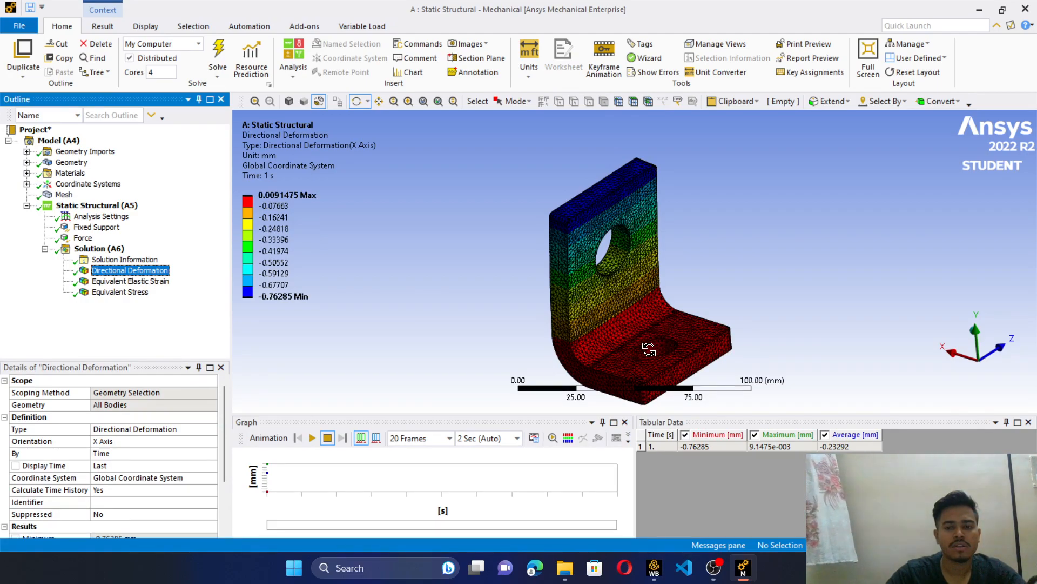
pyautogui.click(311, 440)
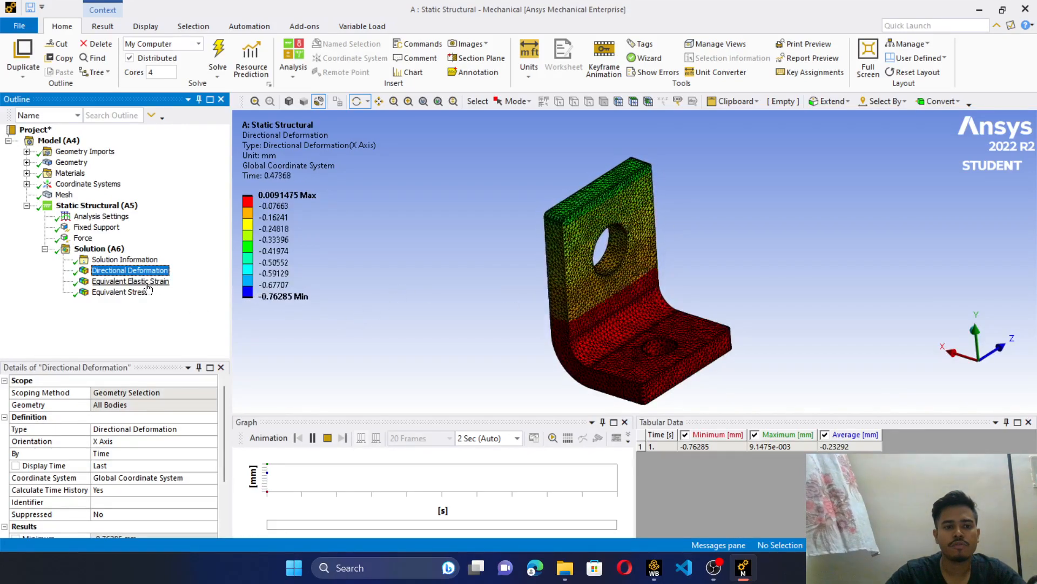
# - Examine the equivalent elastic strain and equivalent stress results on the bracket by animating each one
pyautogui.click(143, 282)
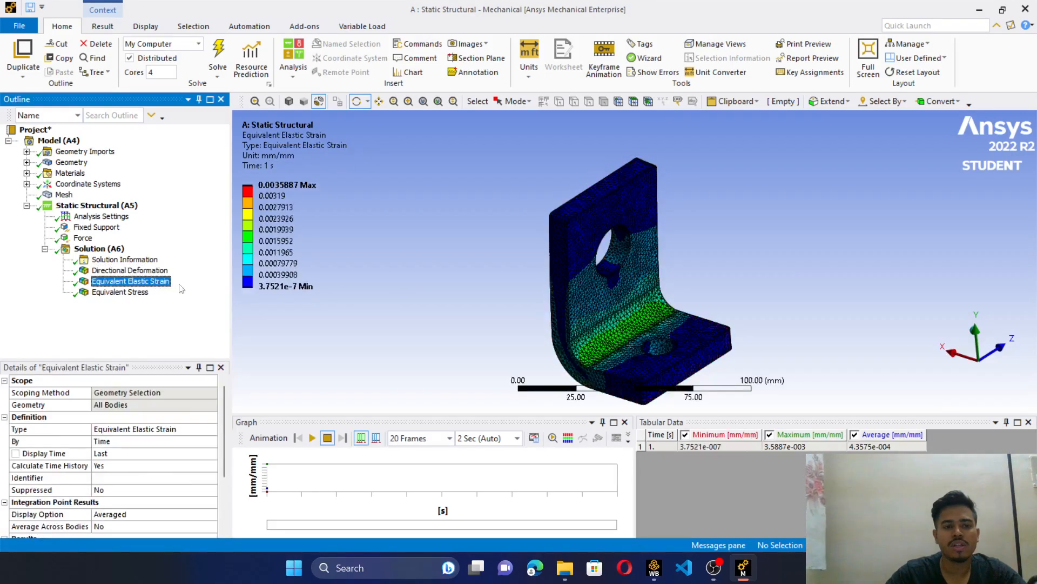
pyautogui.click(312, 438)
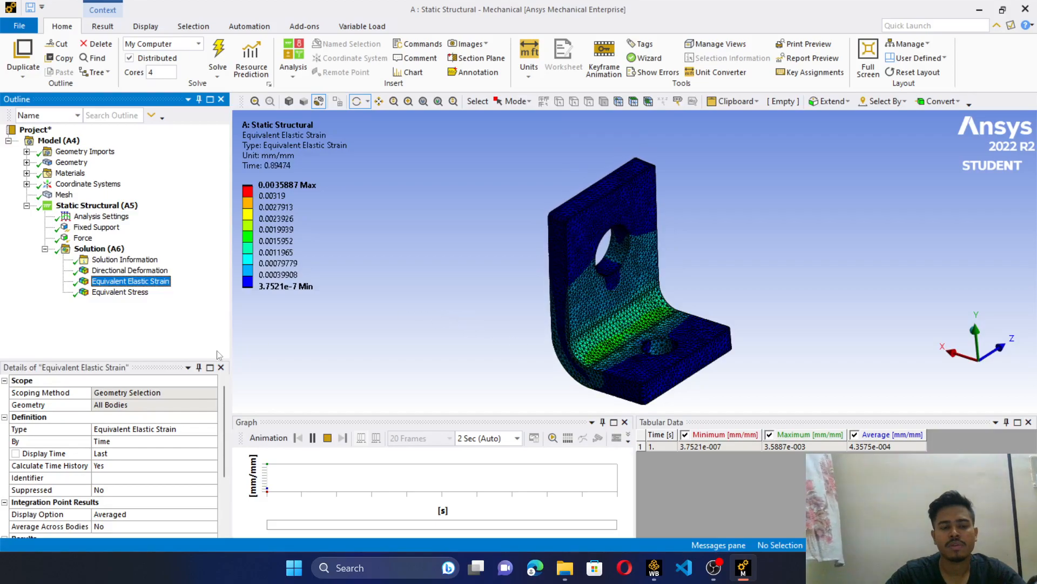
pyautogui.click(132, 292)
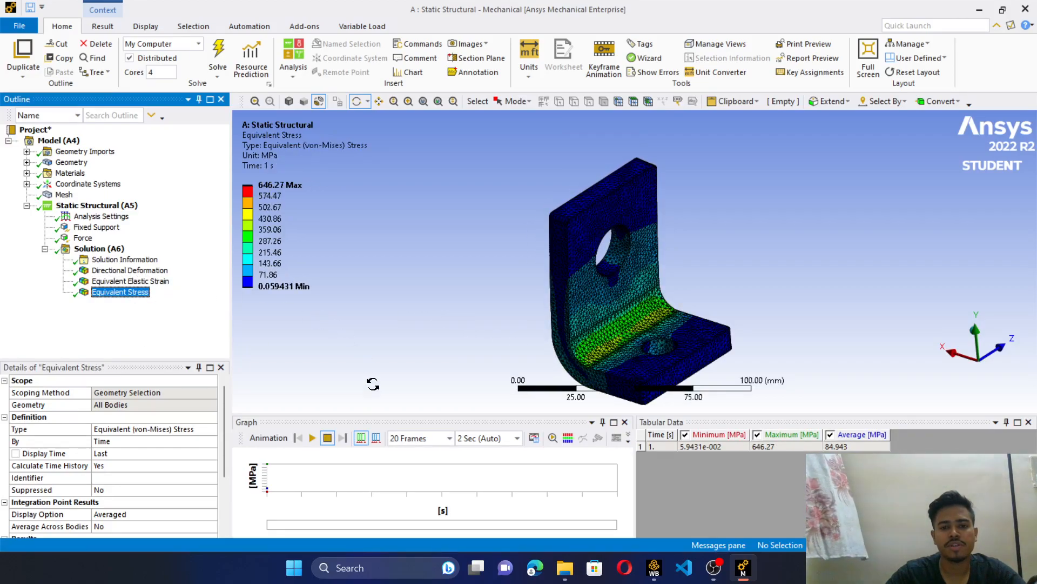
pyautogui.click(312, 438)
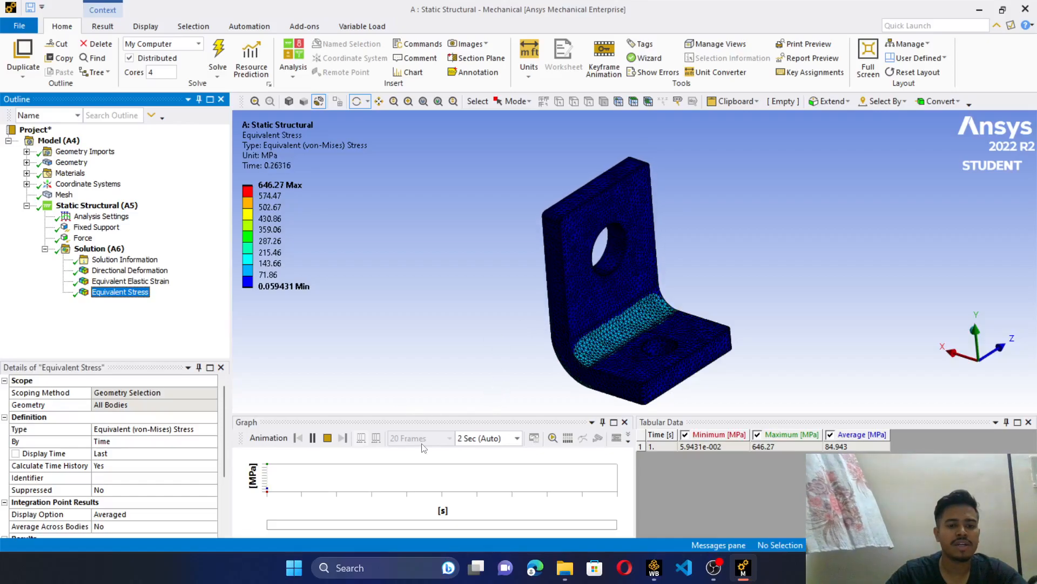
# - Replay the directional deformation animation, followed by the equivalent stress animation, to compare how the bracket responds
pyautogui.click(132, 270)
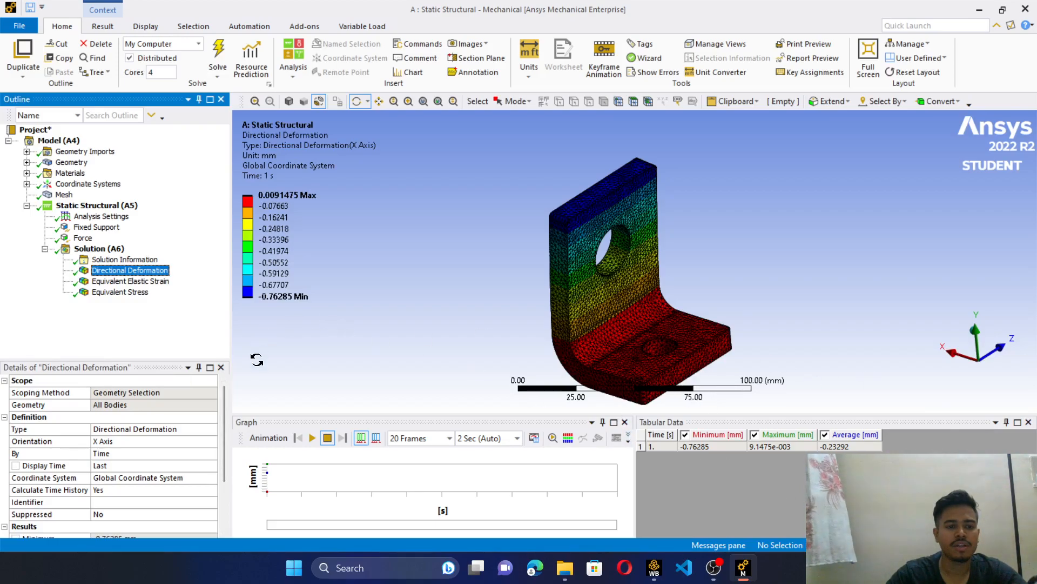
pyautogui.click(313, 438)
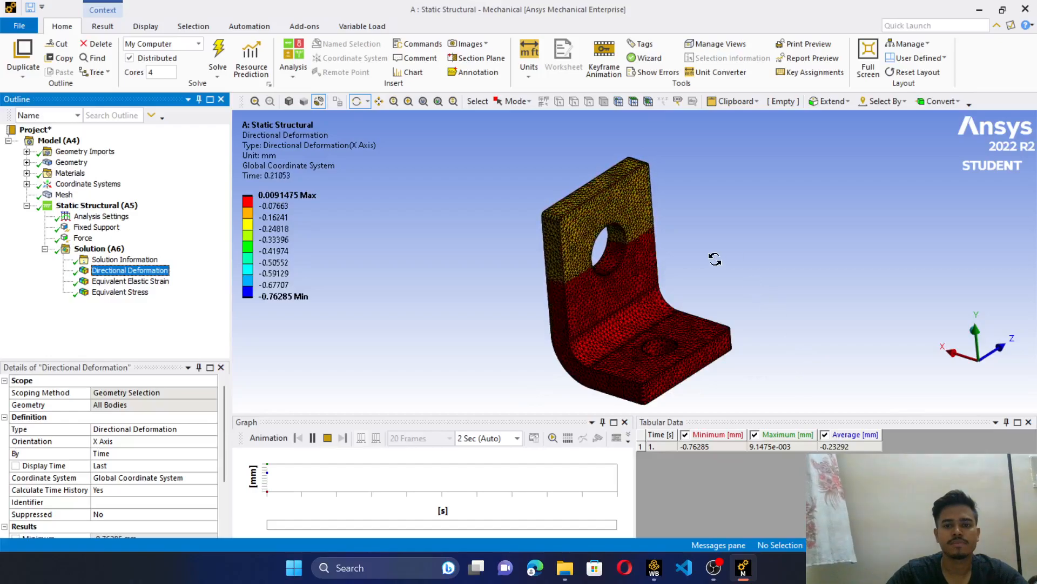
pyautogui.press('Down')
pyautogui.press('Down')
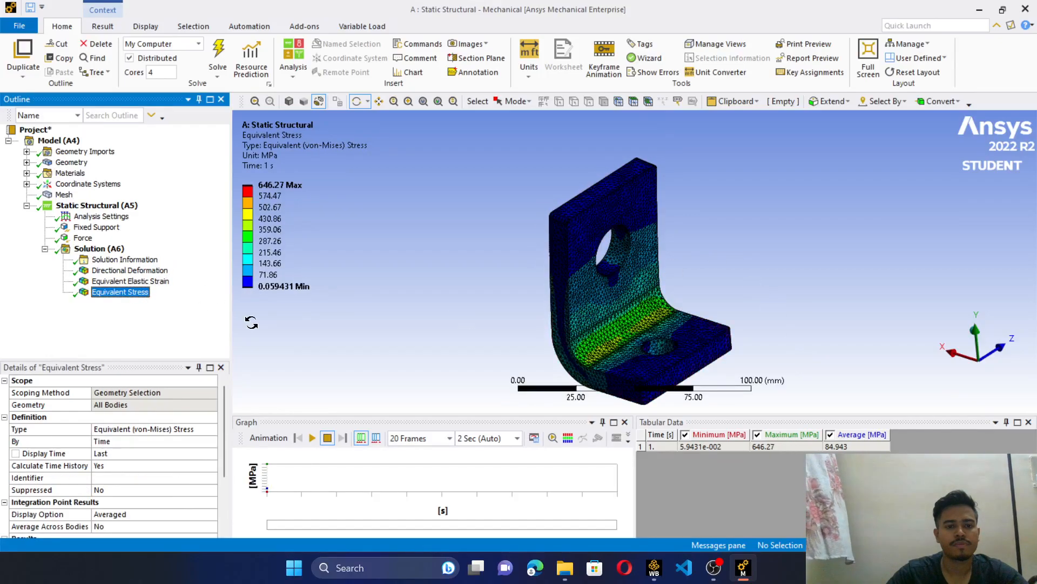
pyautogui.click(313, 438)
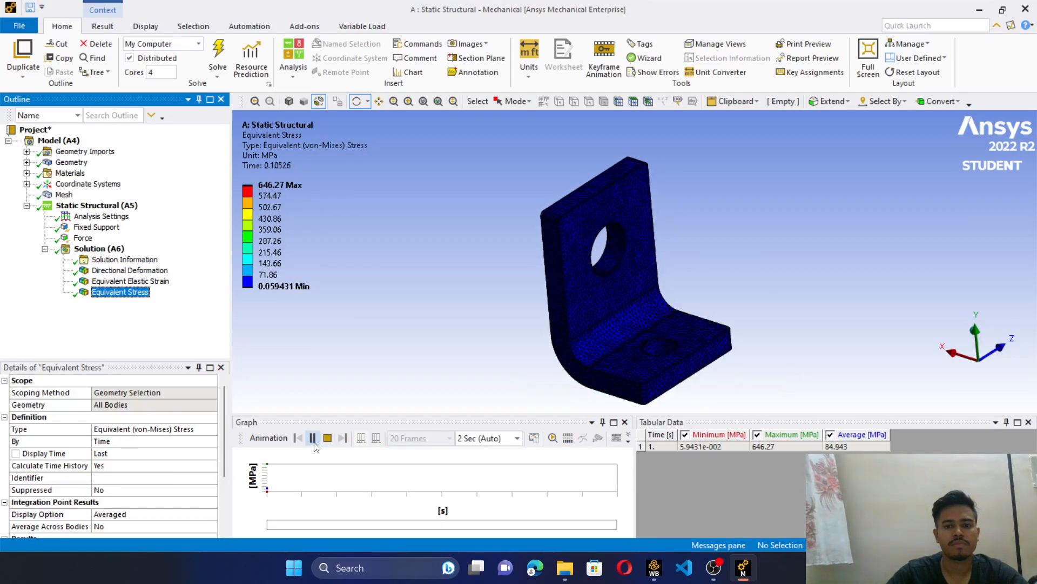
pyautogui.click(714, 569)
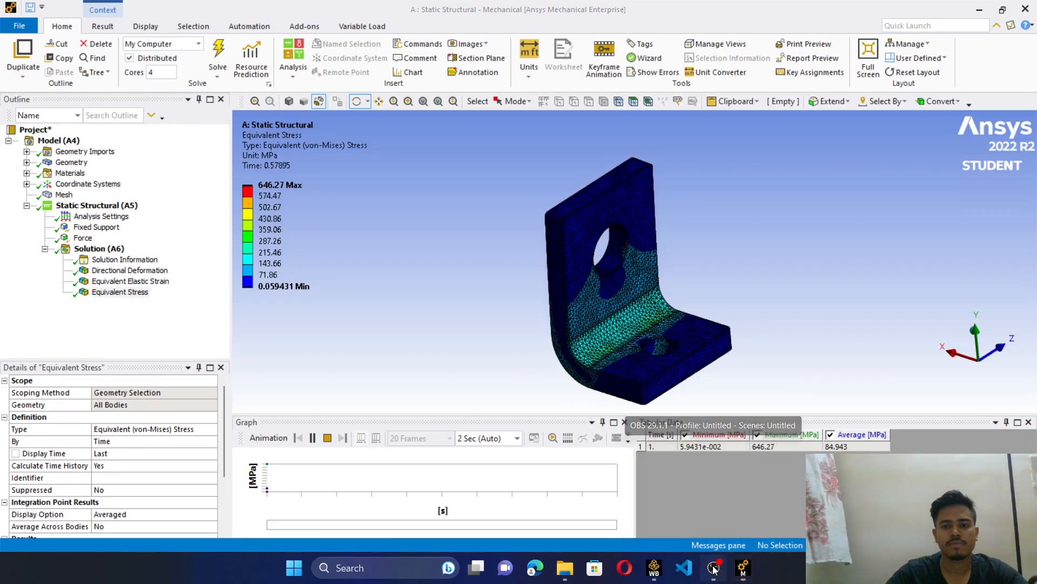